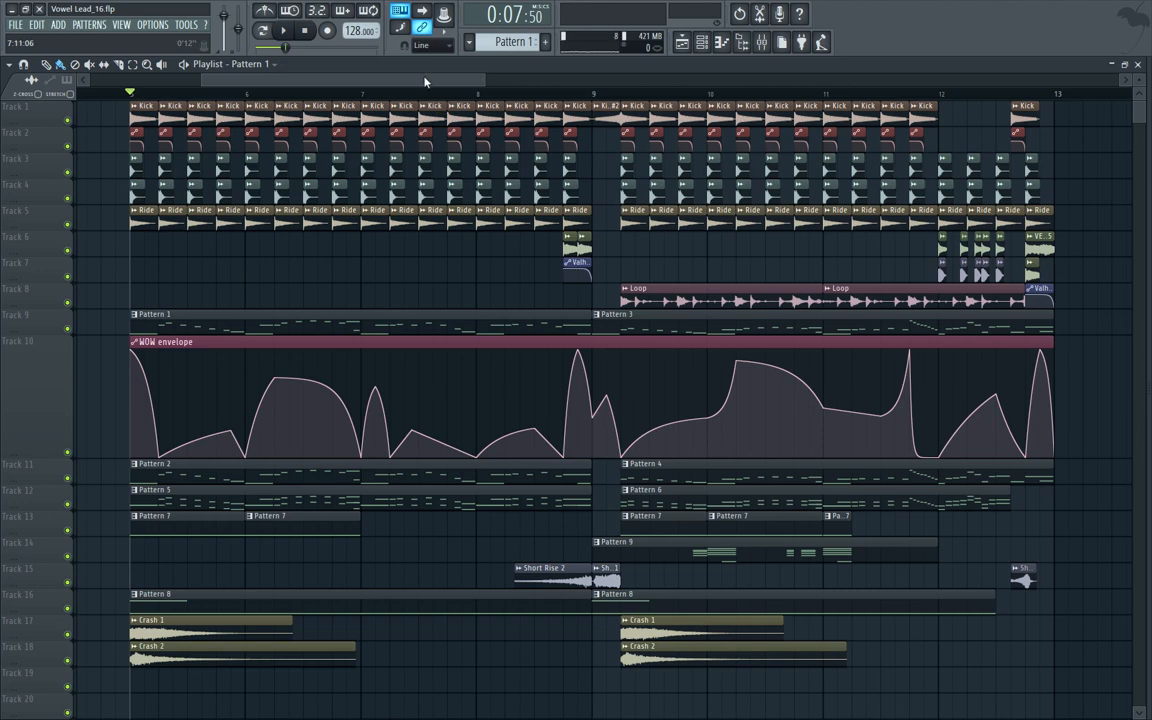
Step: Audition the Pattern 1 lead clip on its own together with the WOW envelope automation
mouse_move(331, 342)
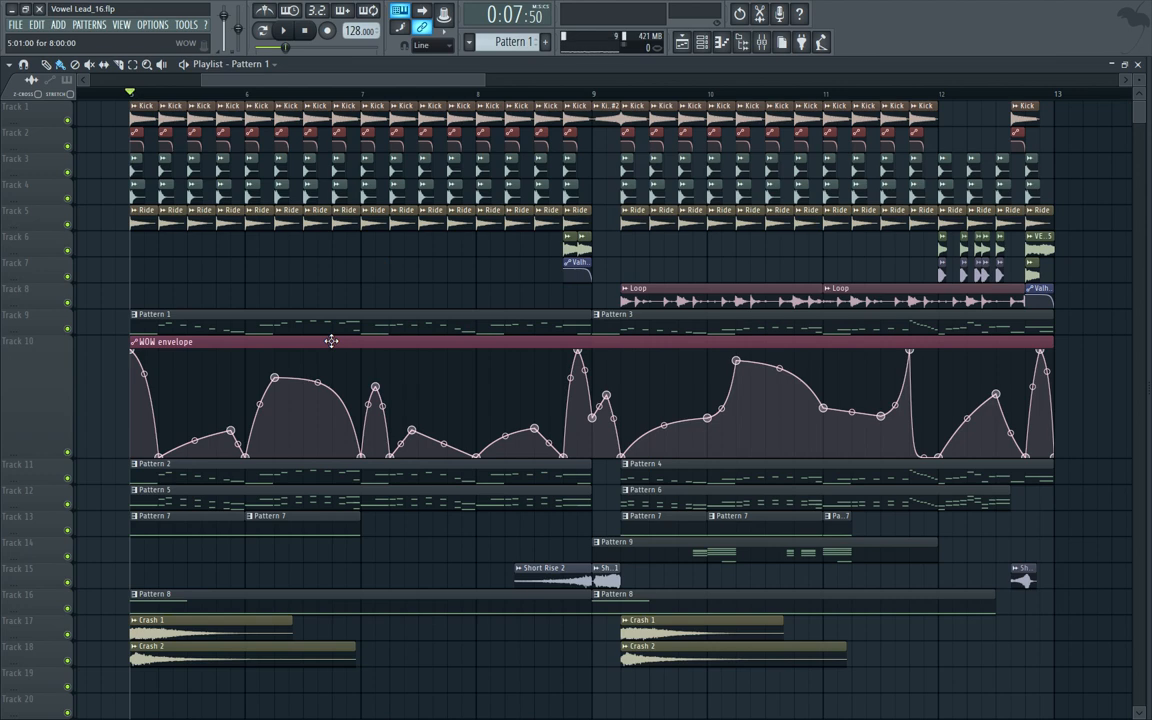
scroll(433, 84, "right", 1)
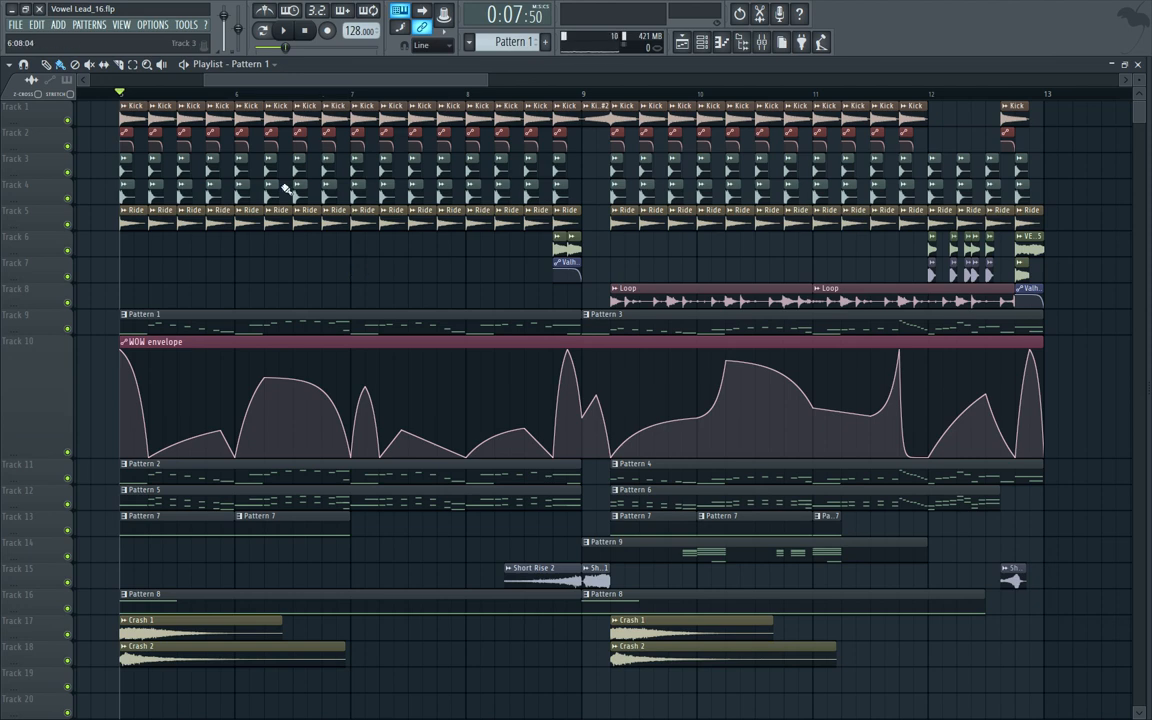
key("space")
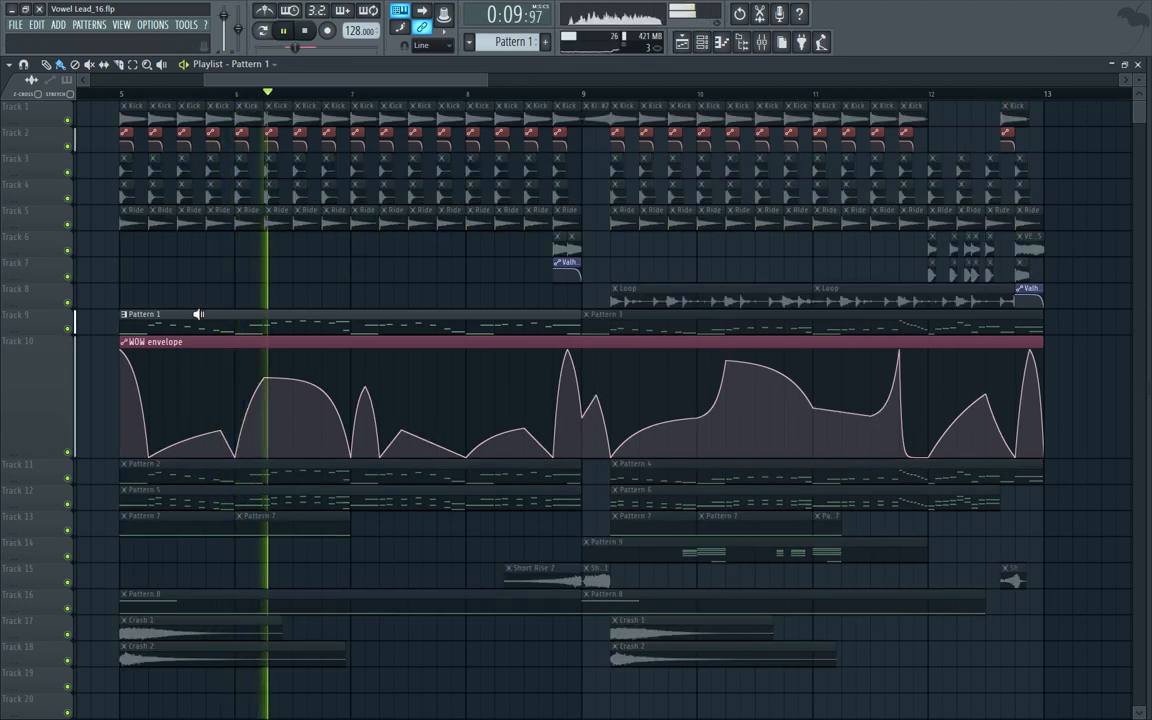
key("space")
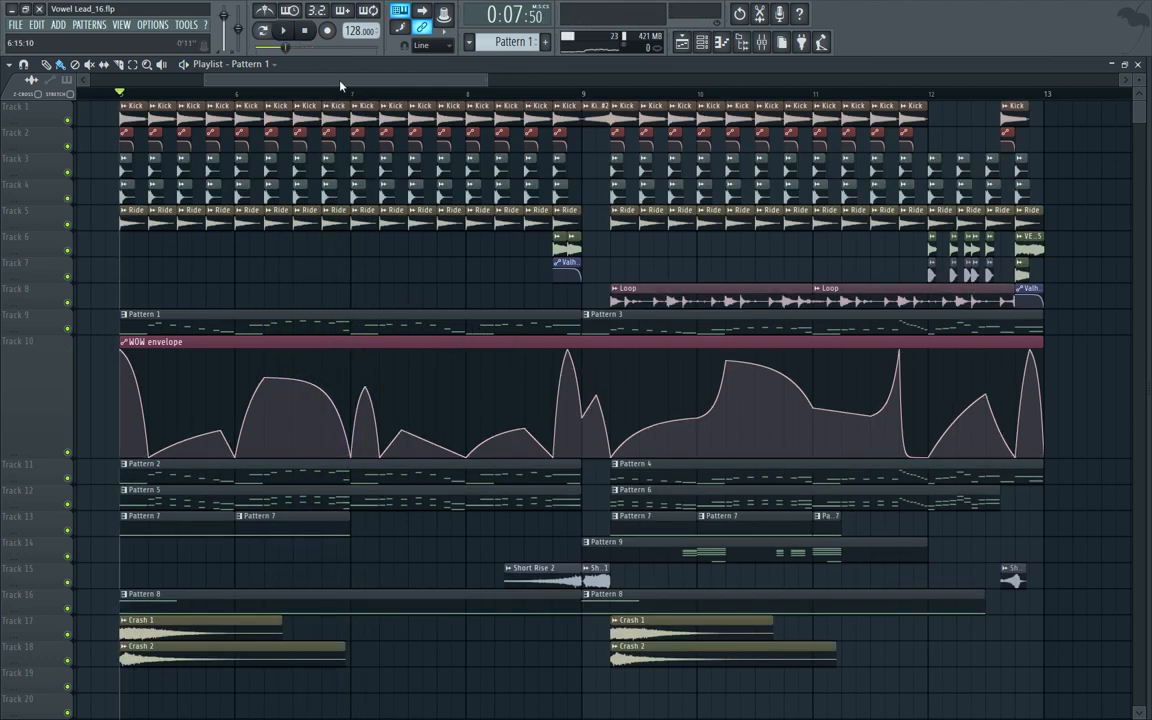
right_click(543, 322, "alt")
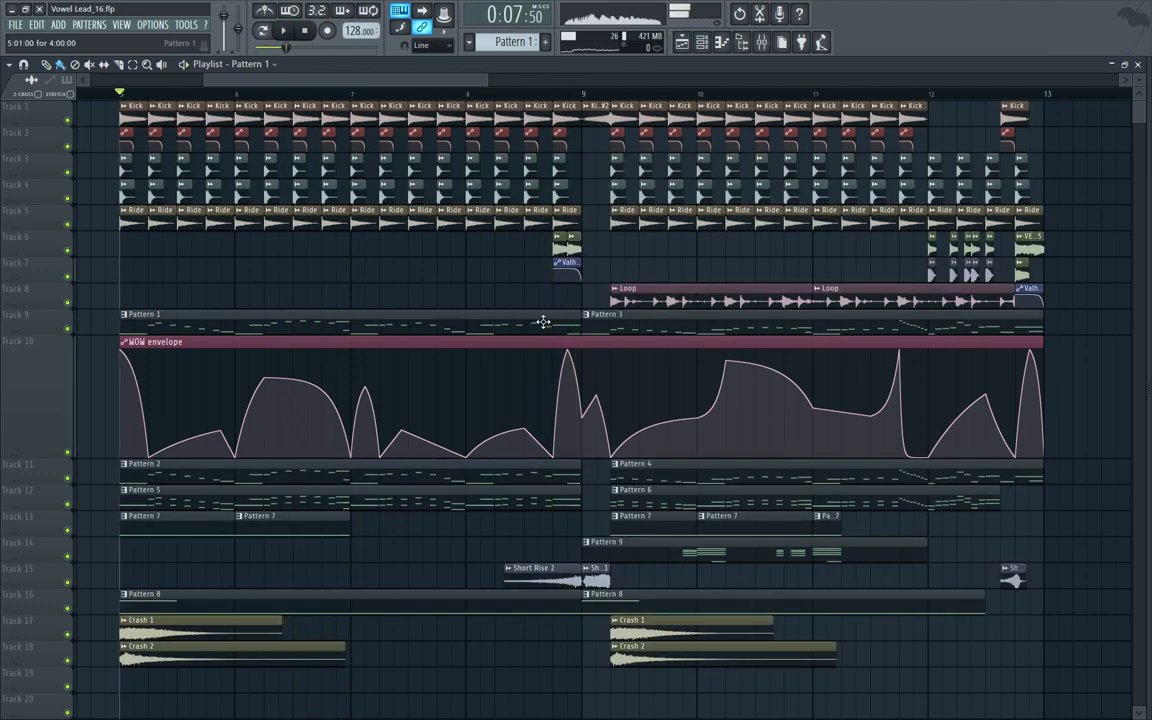
Step: Play back the full arrangement from bar 5 to the start of bar 13
left_click_drag(416, 81, 415, 83)
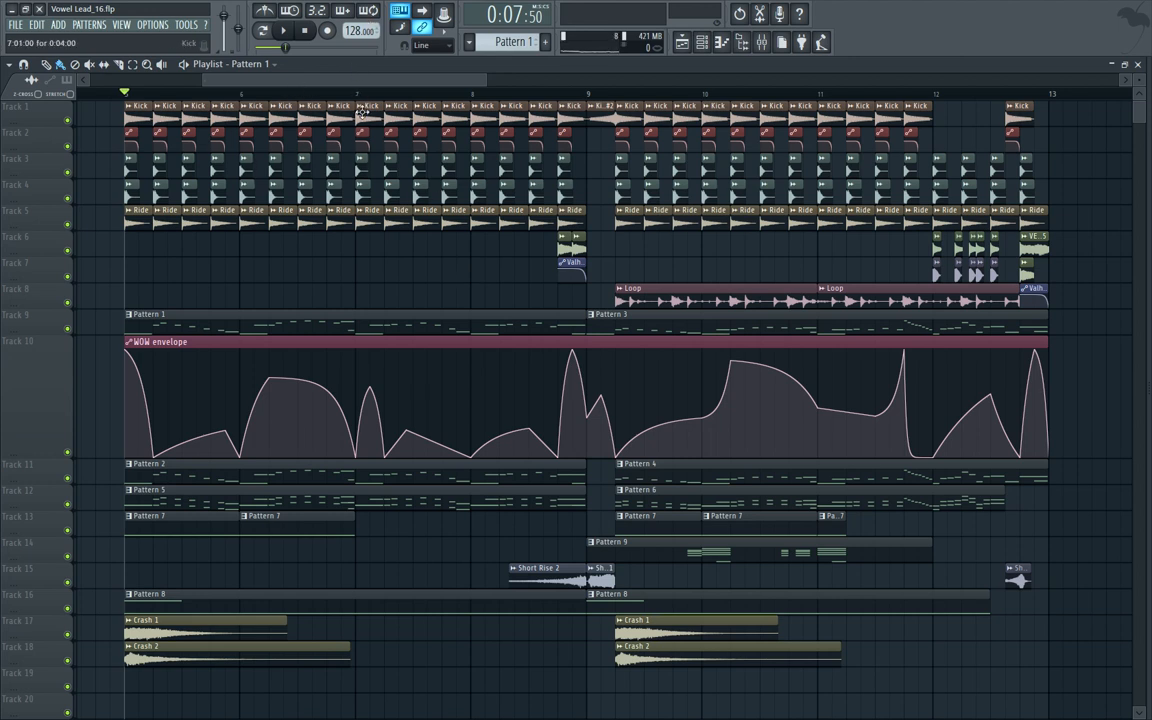
key("space")
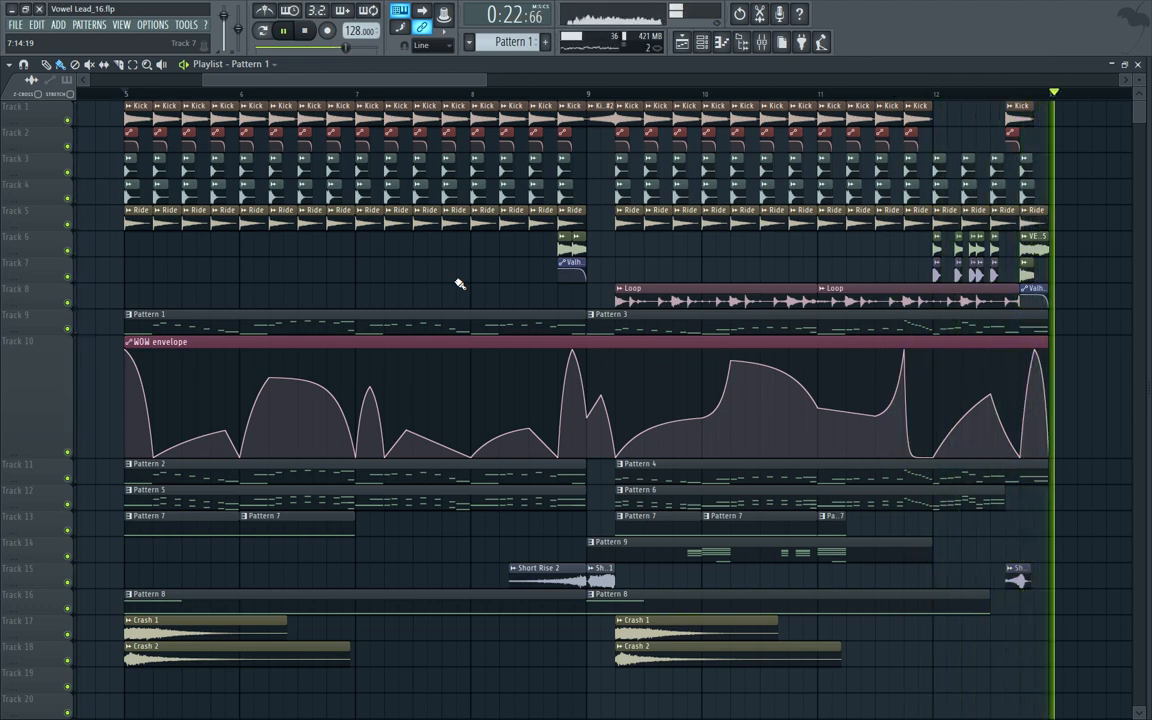
key("space")
Step: Audition only Tracks 9 and 10 at several points of the arrangement, then restore all other tracks
right_click(68, 329)
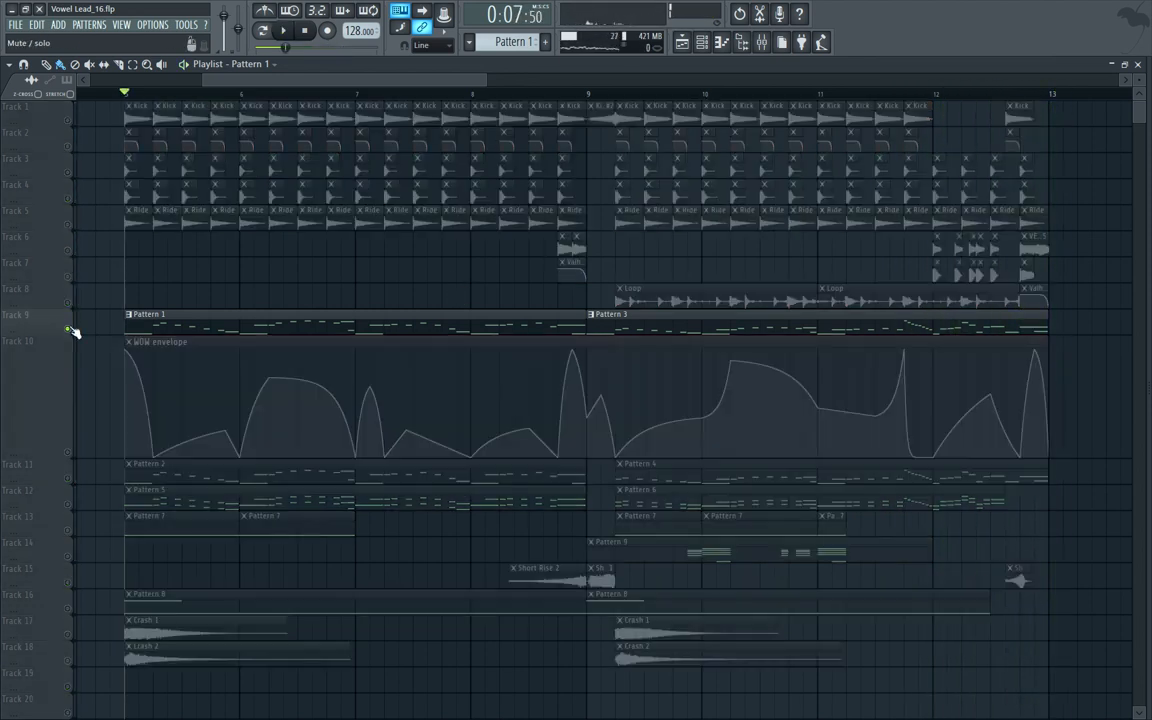
left_click(68, 453)
key("space")
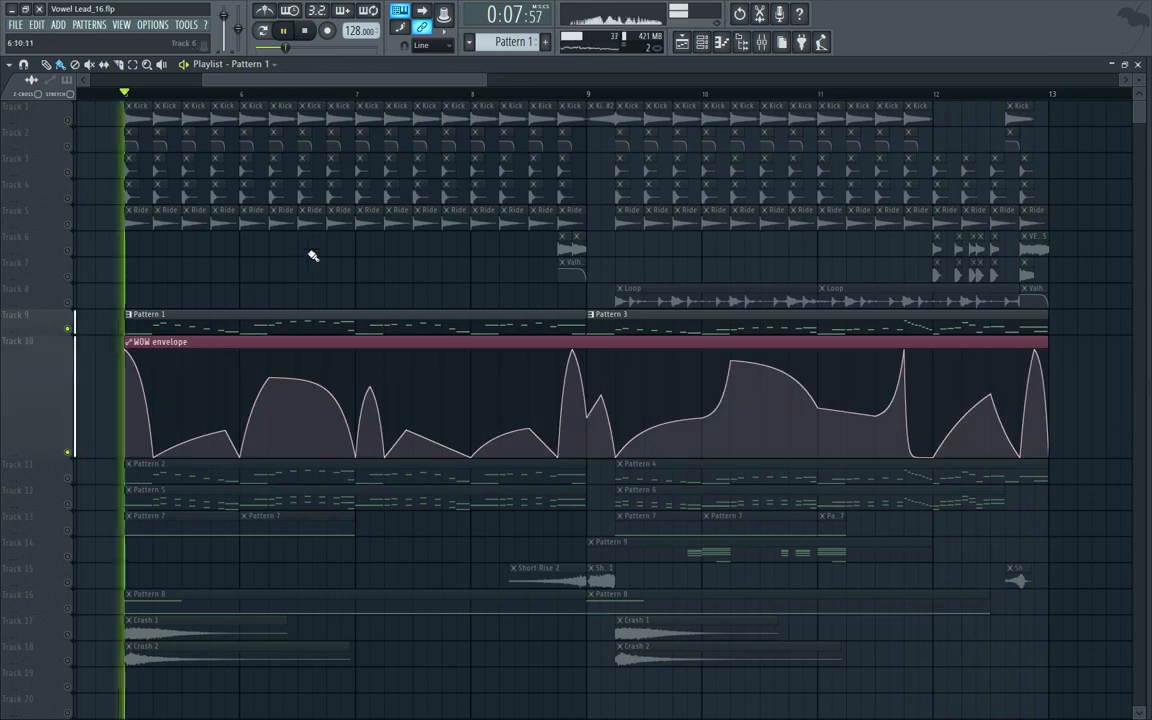
left_click(505, 94)
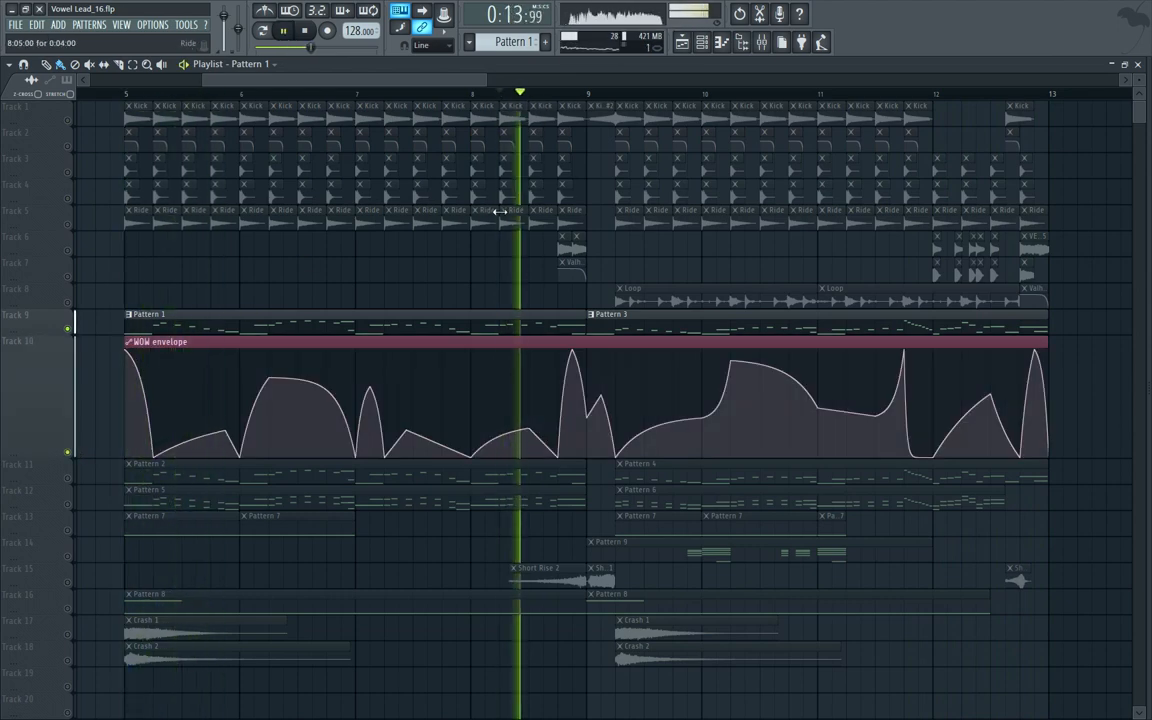
left_click(838, 93)
left_click(990, 94)
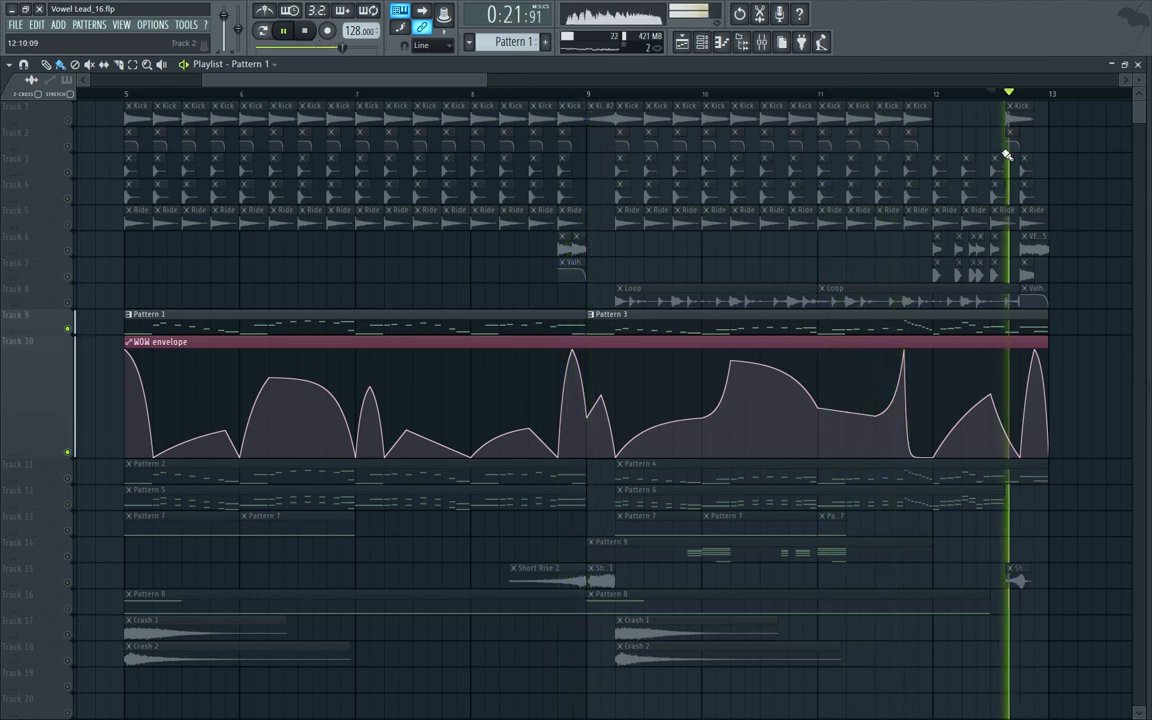
key("space")
right_click(68, 328)
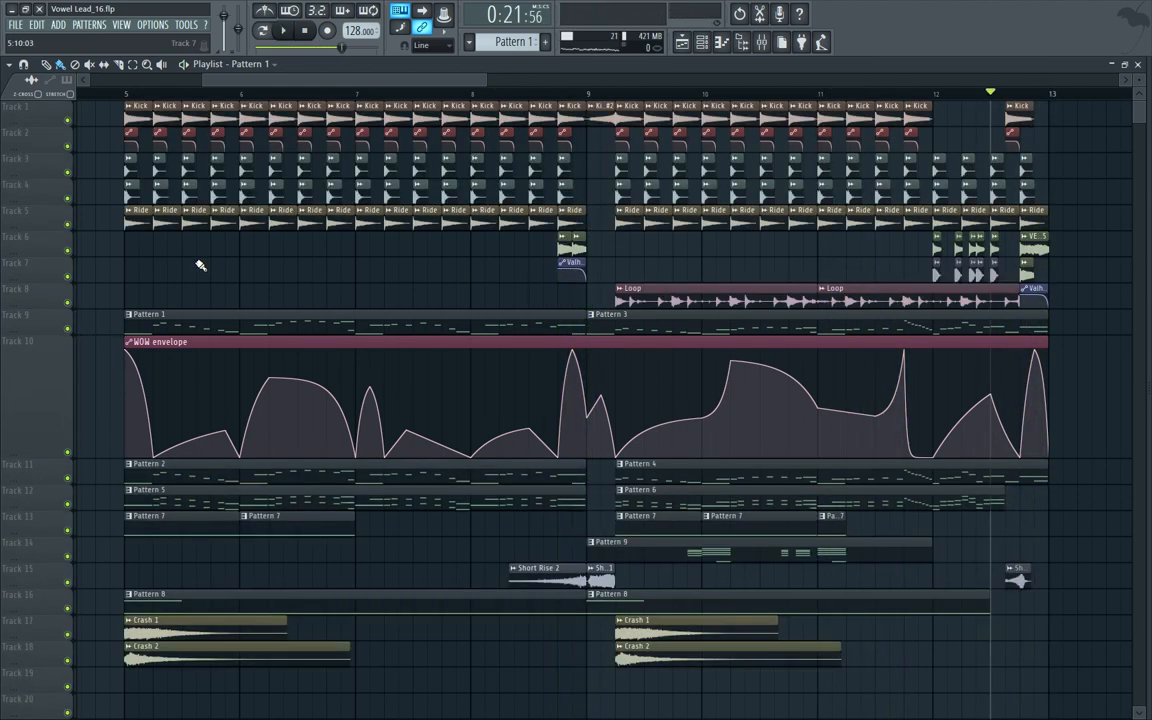
Step: Examine the Sylenth1 lead synth's settings in its plugin window, then return to the full playlist view
scroll(310, 70, "right", 1)
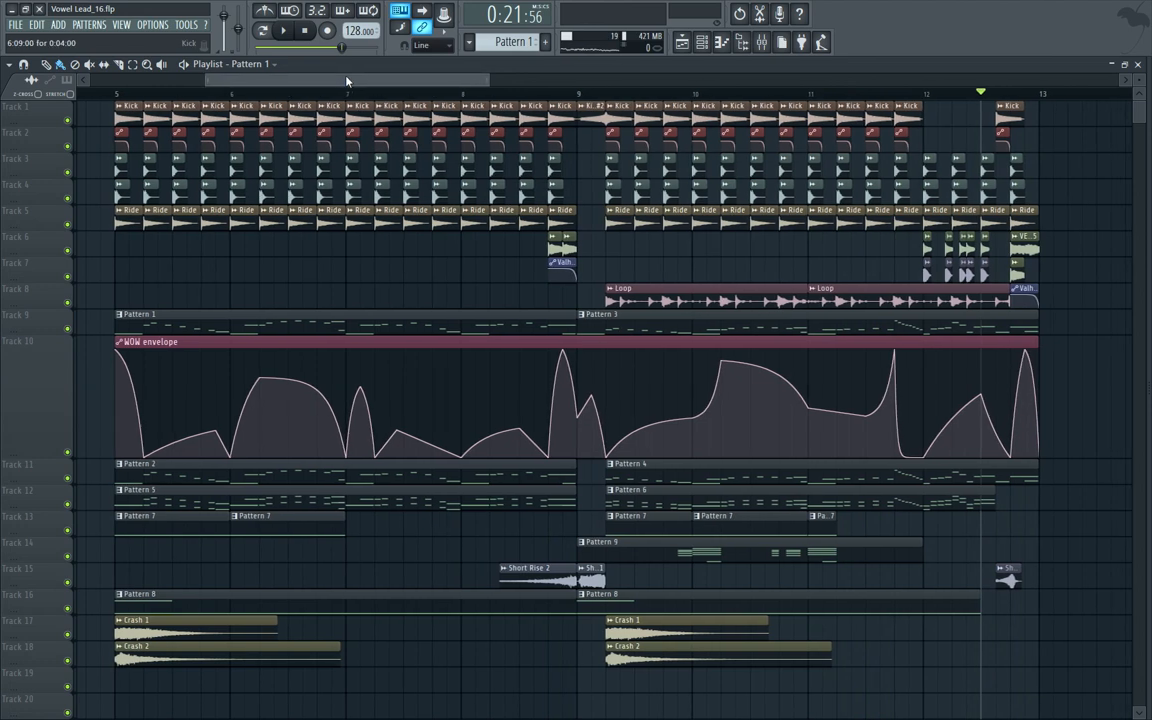
key("Return")
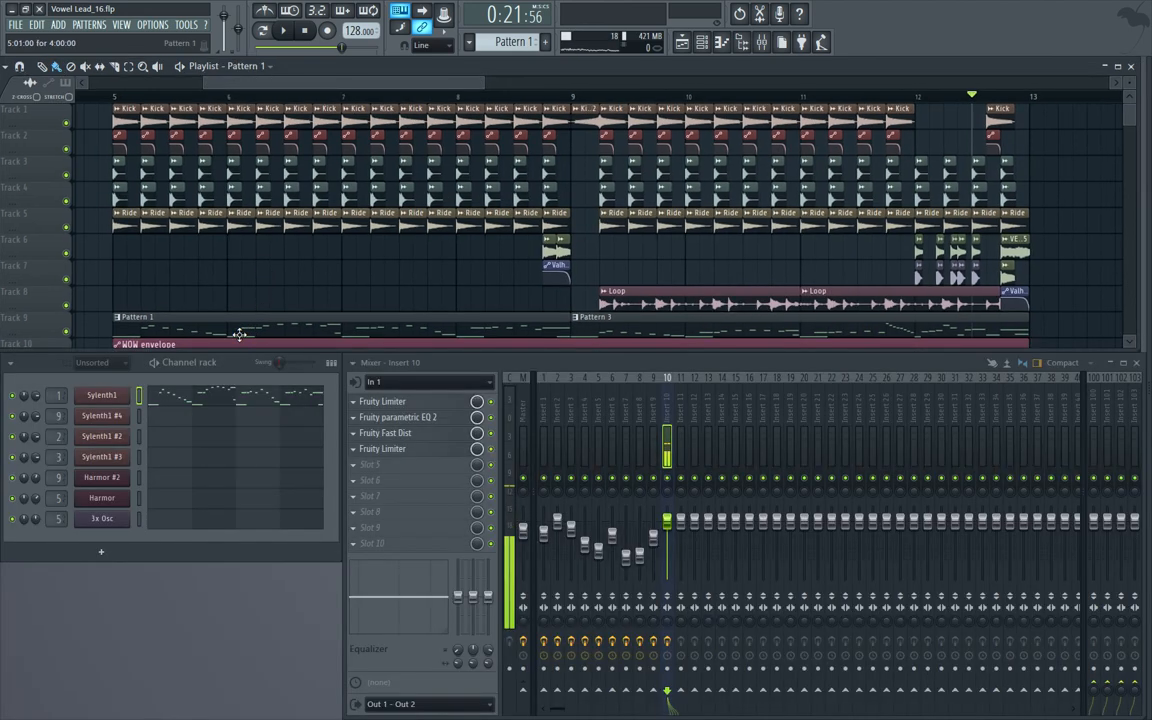
left_click(104, 396)
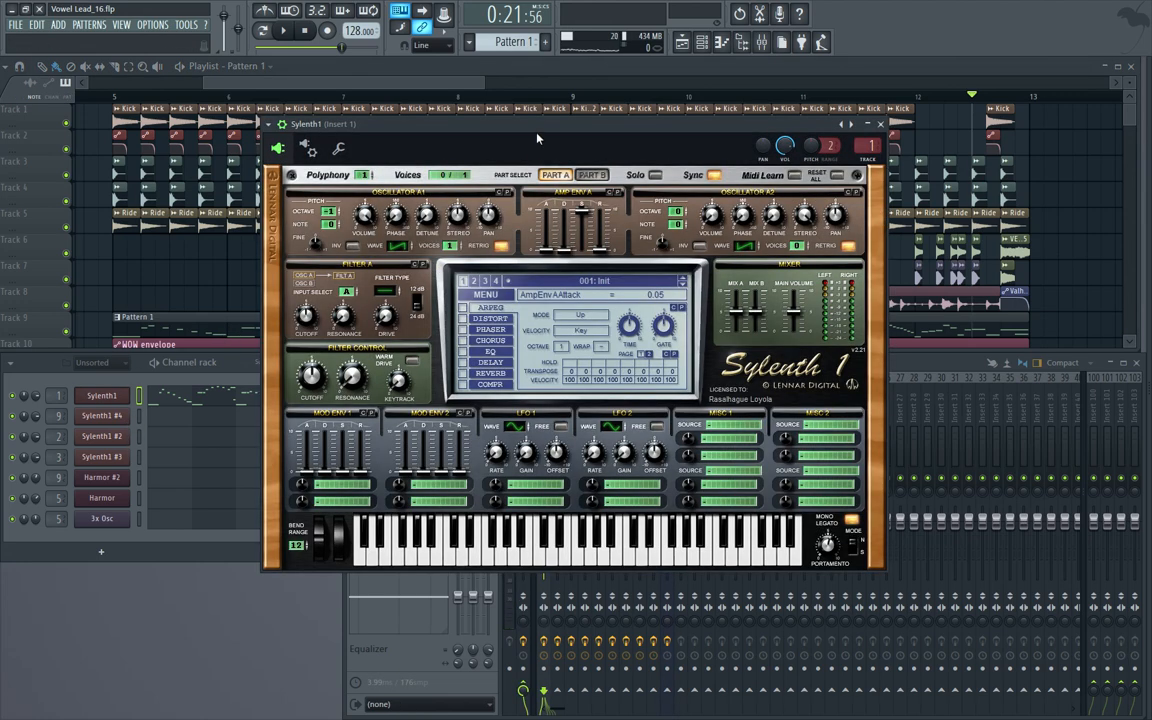
left_click_drag(537, 129, 550, 153)
left_click(297, 149)
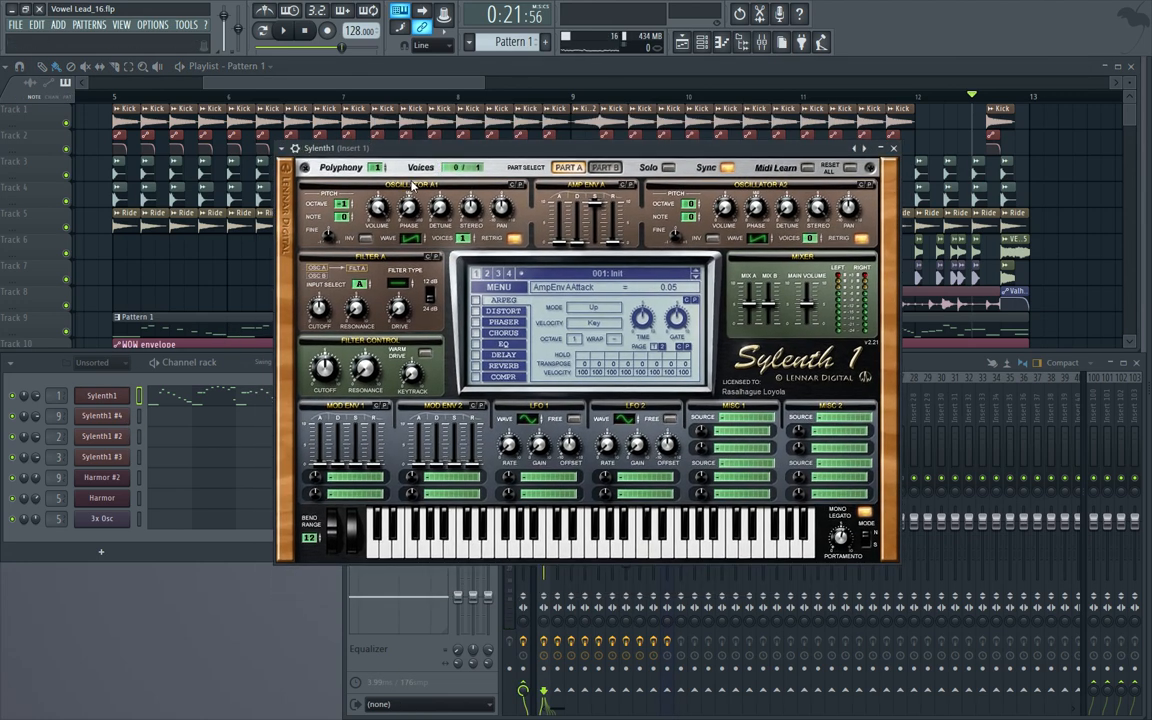
key("Escape")
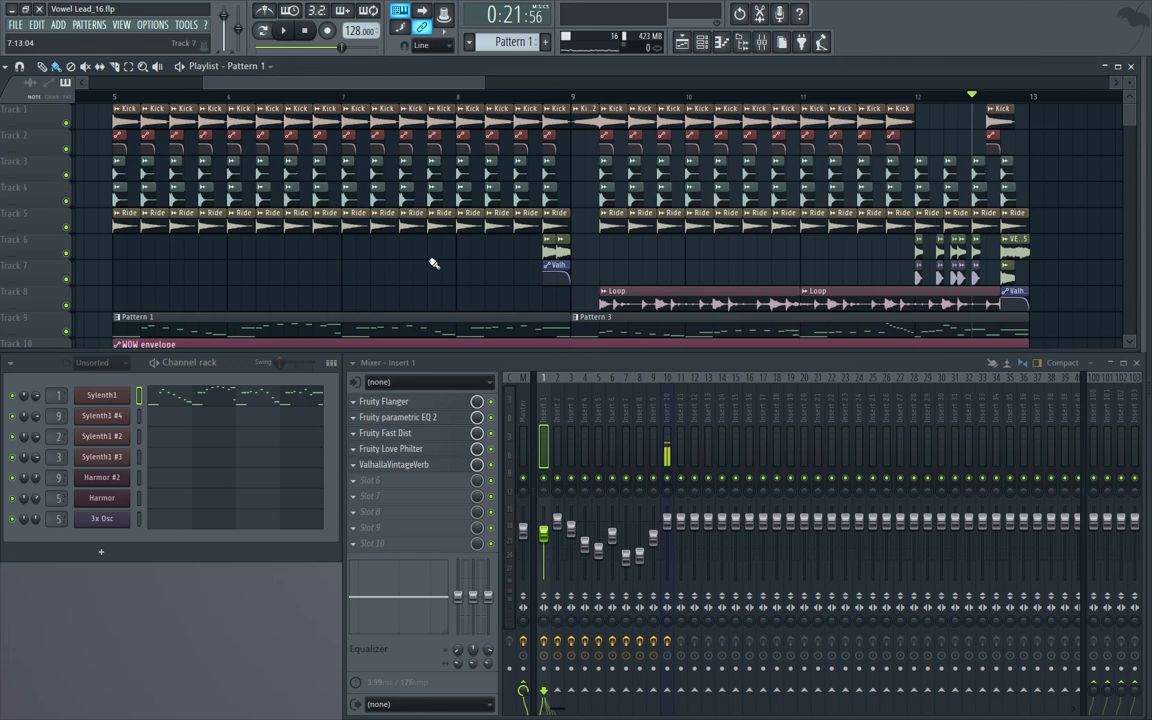
key("Return")
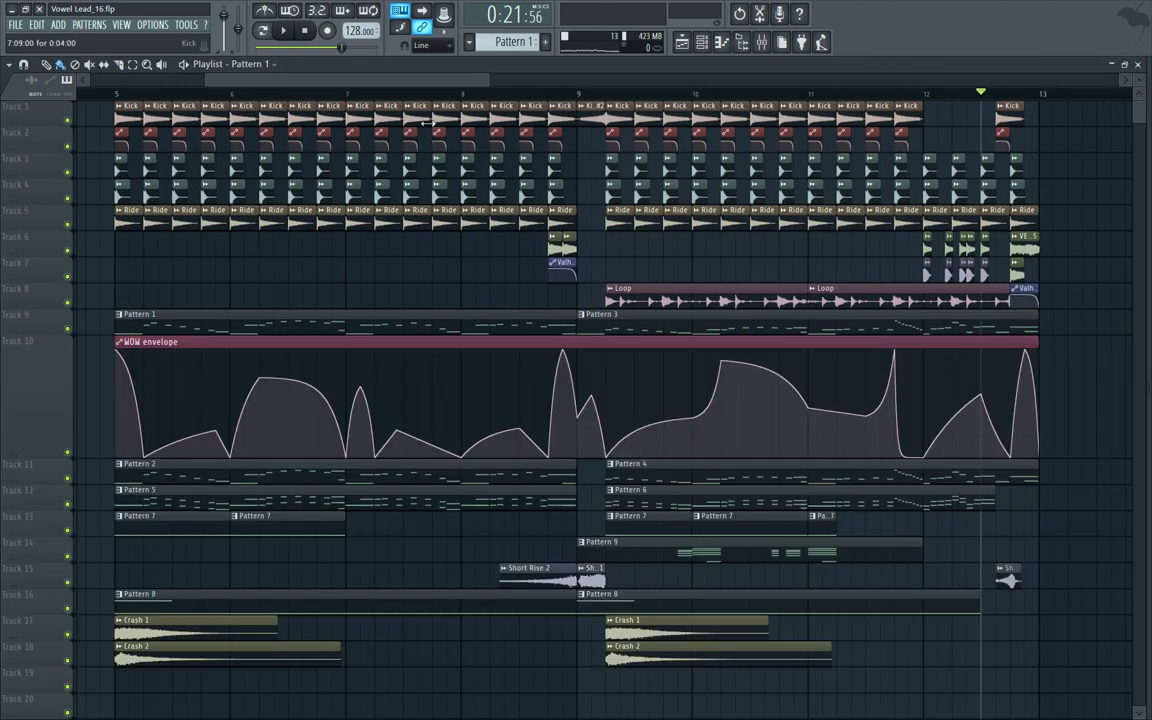
Step: Mute the kick and kick envelope clips at bar 17 and place an empty Pattern 10 there on Track 9
left_click_drag(406, 83, 667, 80)
scroll(639, 138, "up", 1)
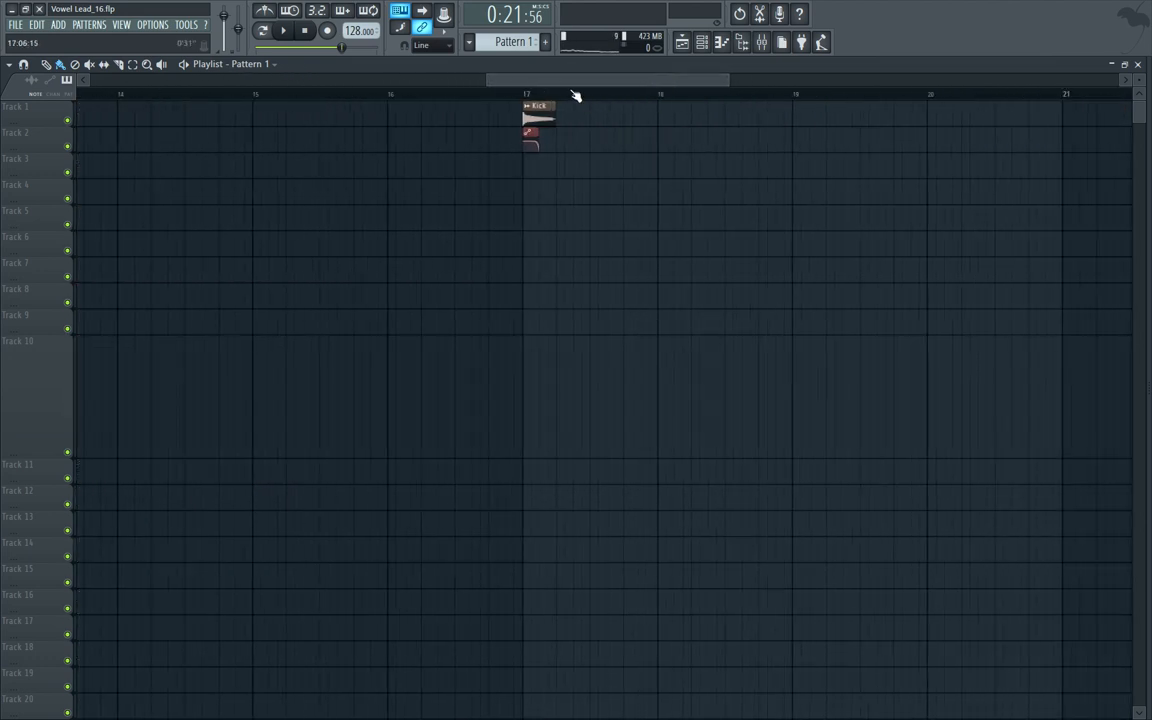
left_click_drag(564, 82, 597, 81)
right_click(388, 144)
scroll(395, 122, "up", 1)
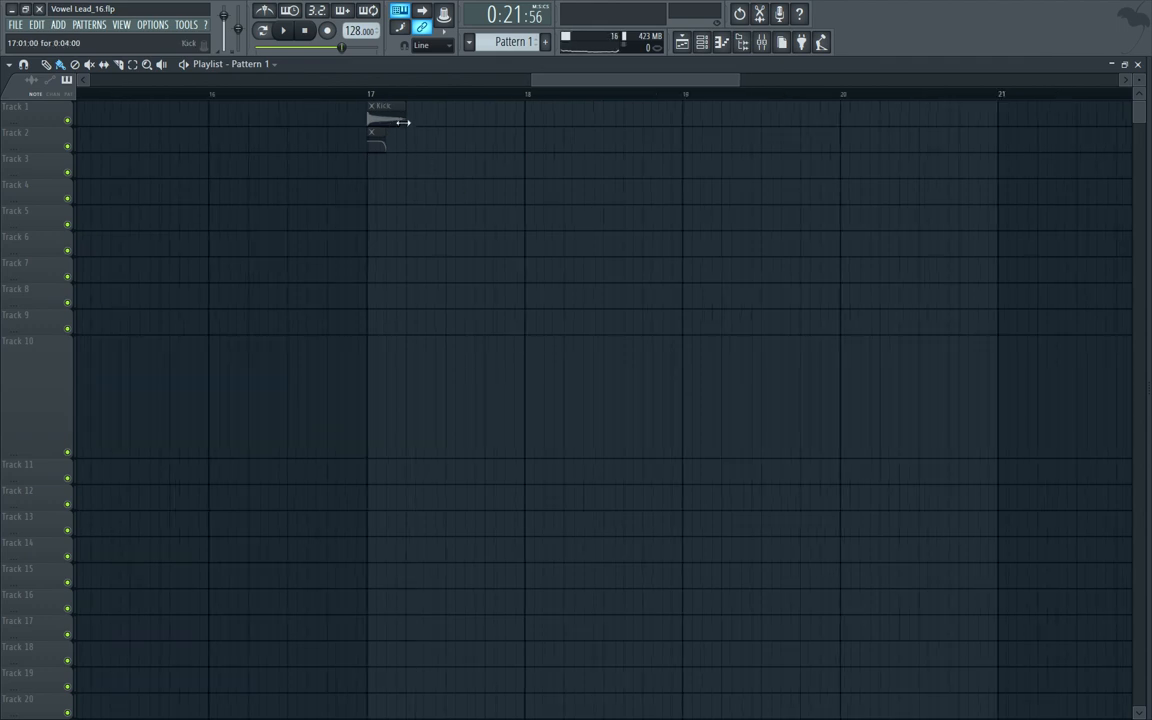
left_click(379, 317)
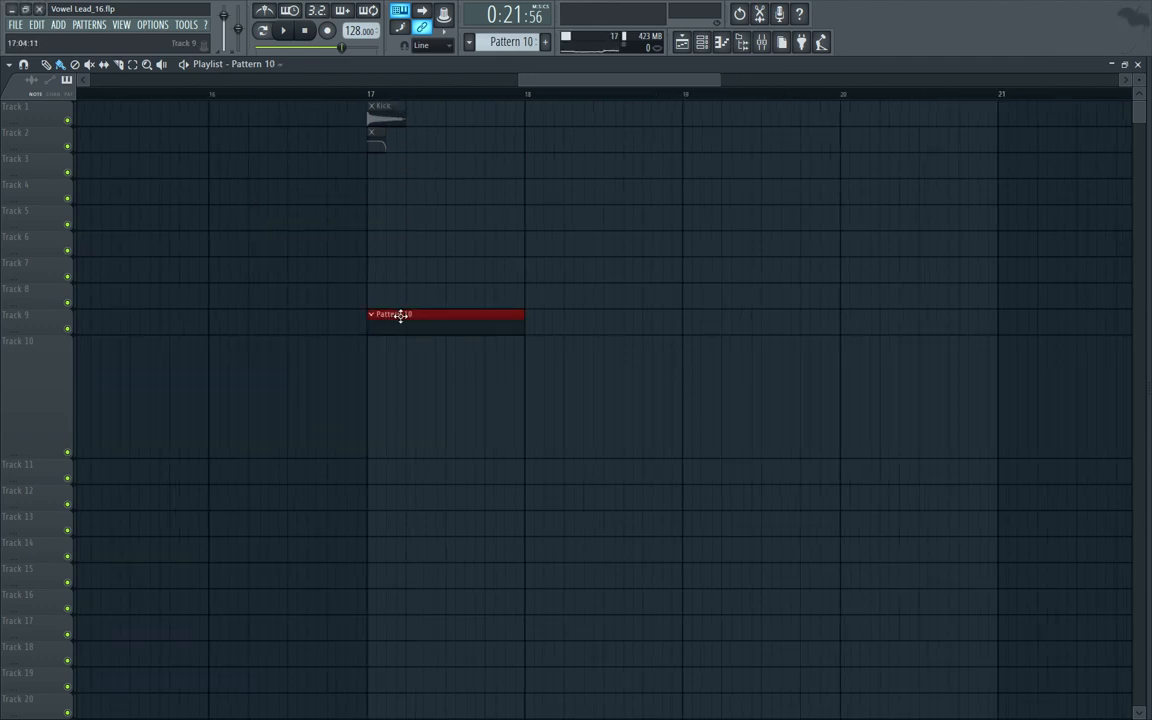
scroll(496, 319, "up", 3)
key("F6")
key("F6")
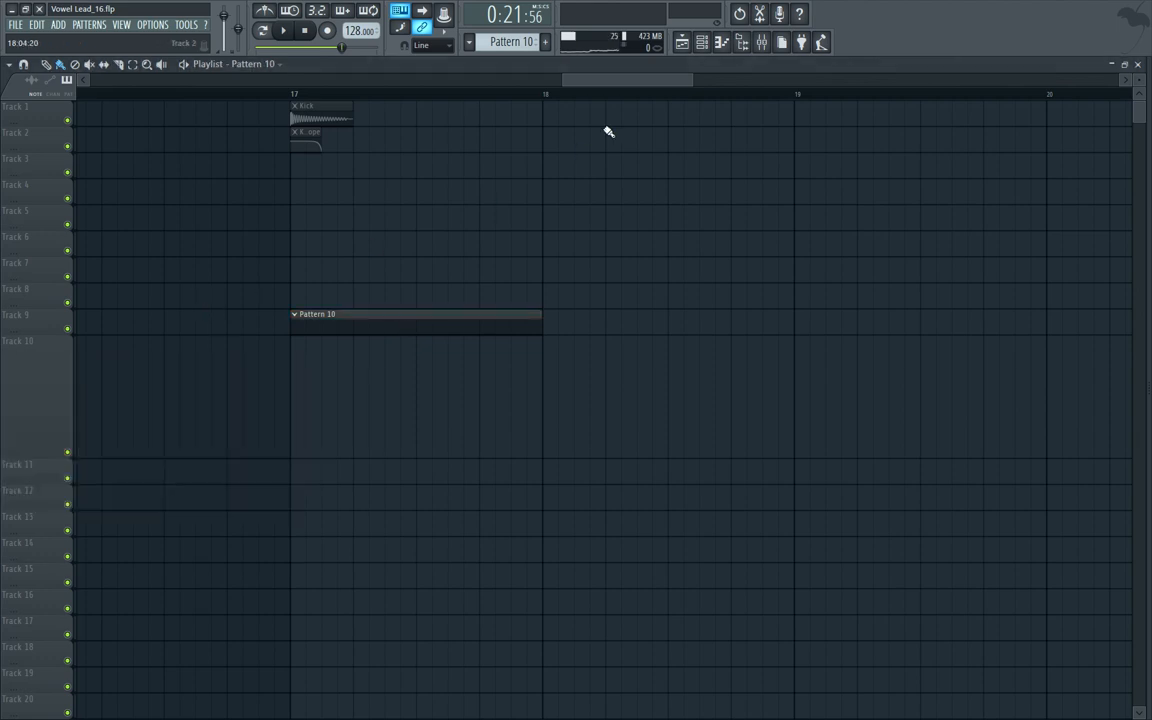
Step: Show the channel rack and mixer alongside the playlist and make the empty Pattern 10 the active pattern
left_click_drag(432, 81, 361, 81)
left_click(468, 318)
key("Return")
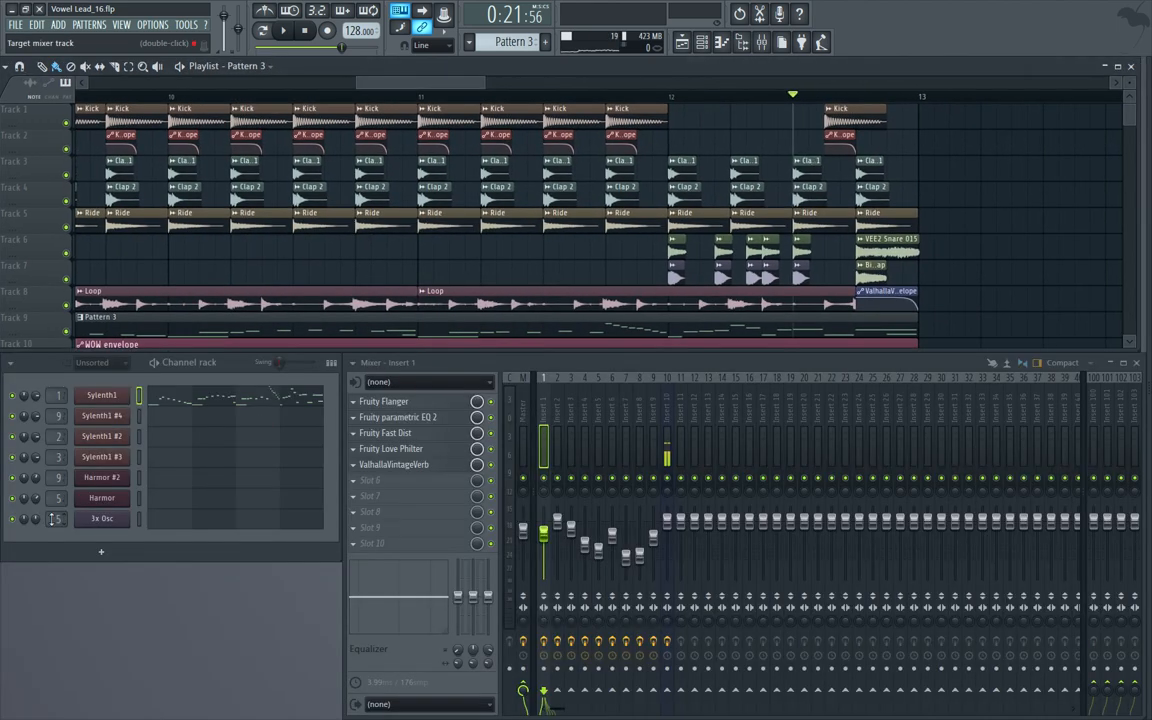
left_click_drag(457, 93, 648, 108)
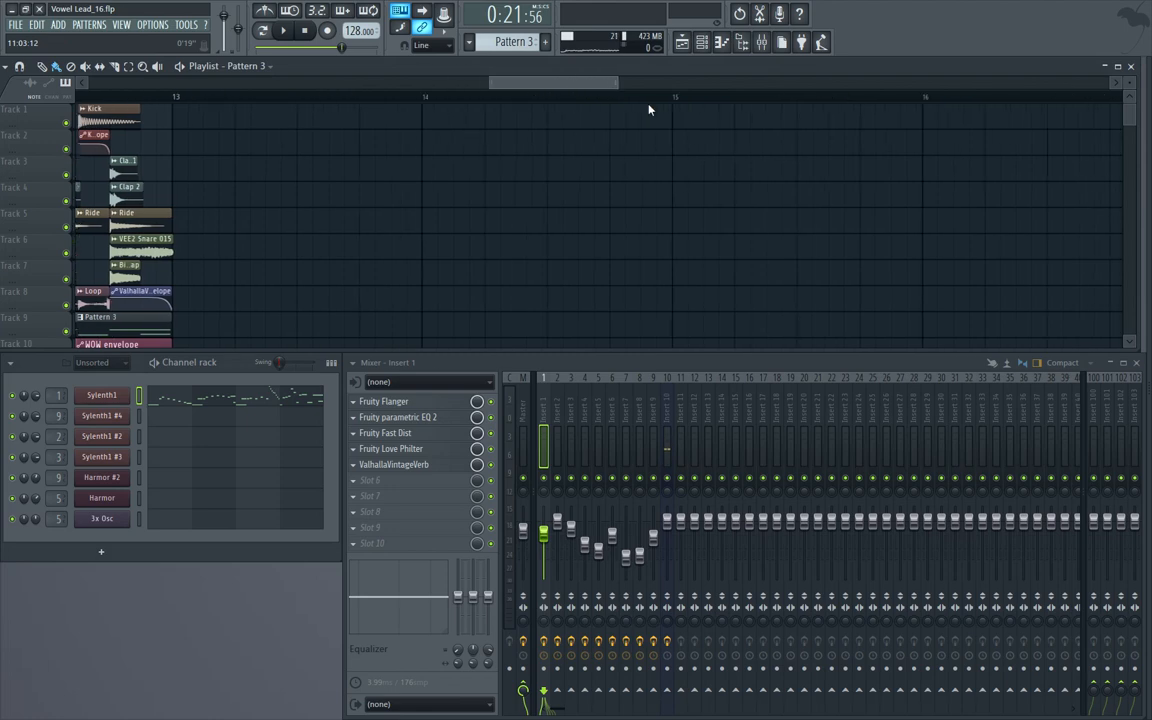
left_click(437, 319)
Step: Insert a new 3x Osc instrument channel above the Sylenth1 channel
right_click(100, 398)
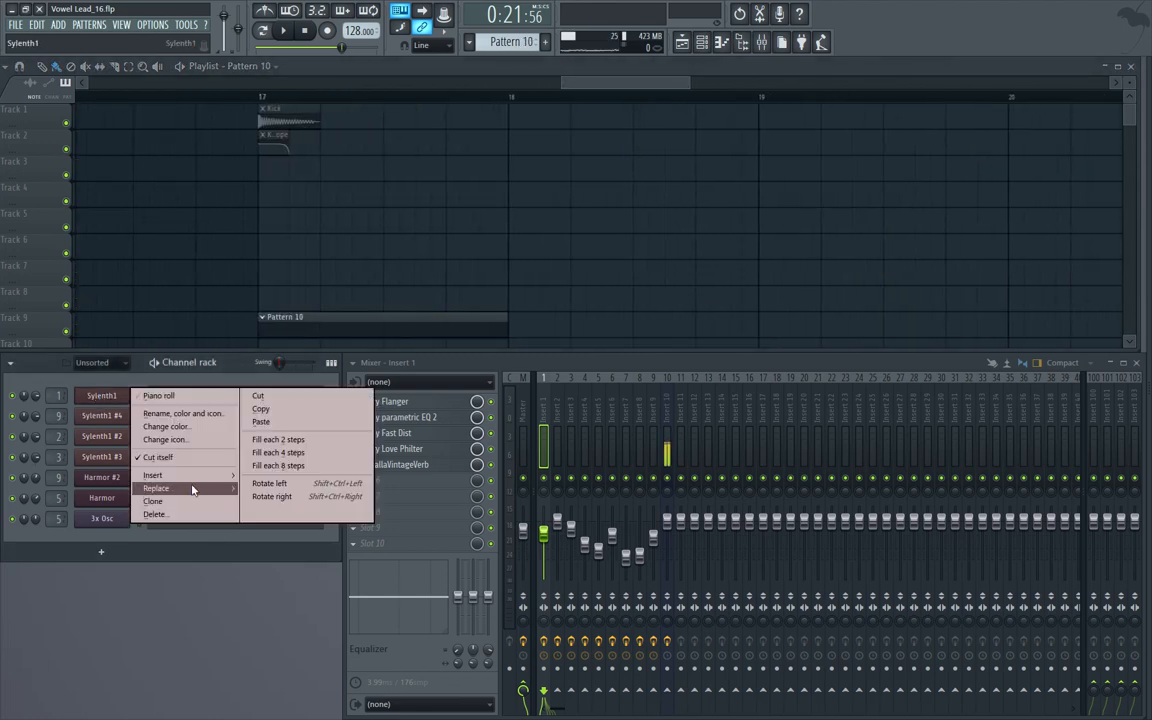
mouse_move(218, 480)
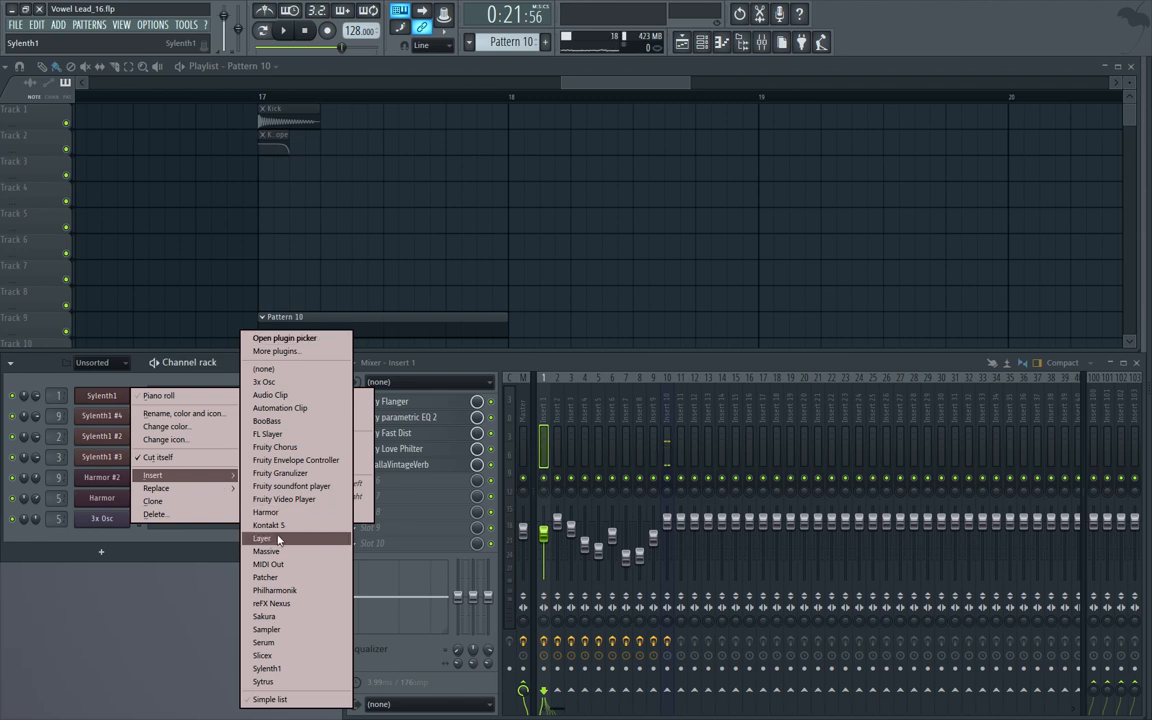
left_click(264, 381)
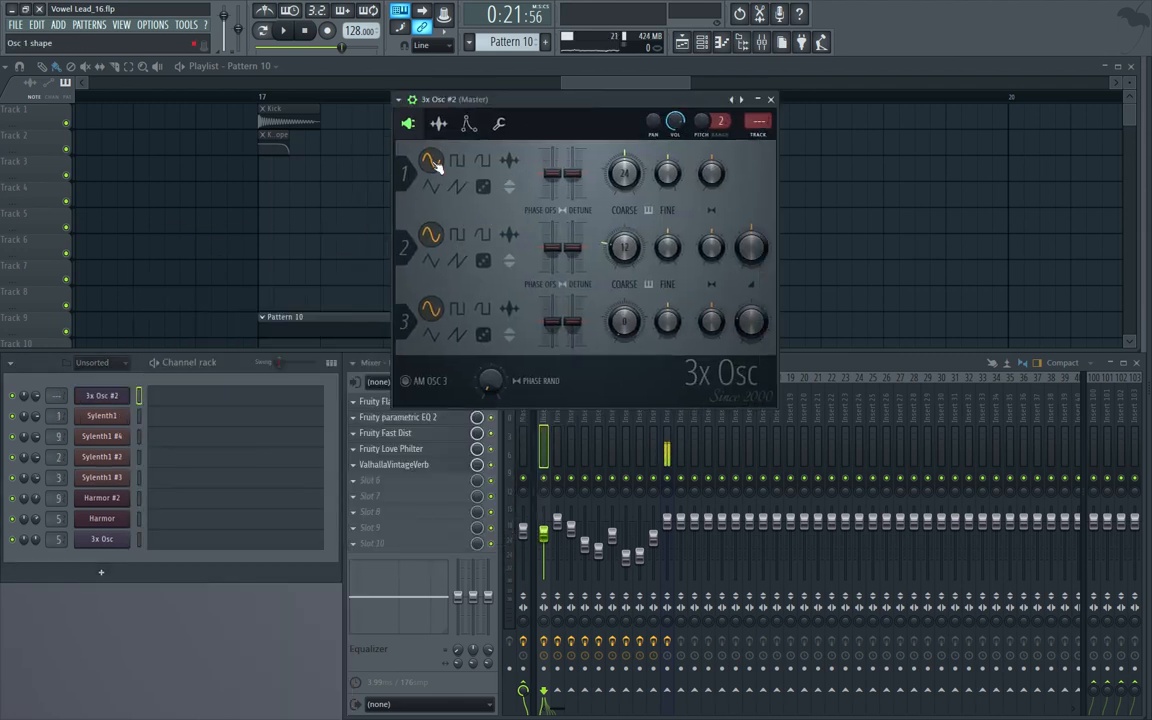
left_click_drag(490, 96, 450, 119)
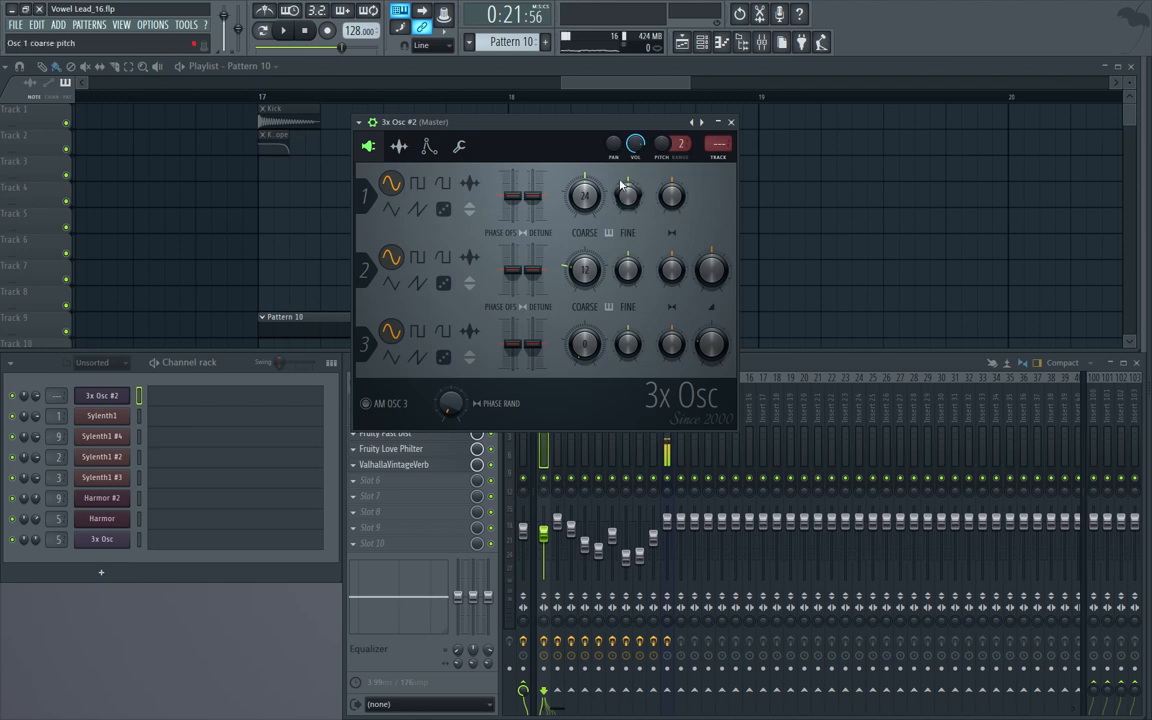
left_click_drag(576, 124, 539, 125)
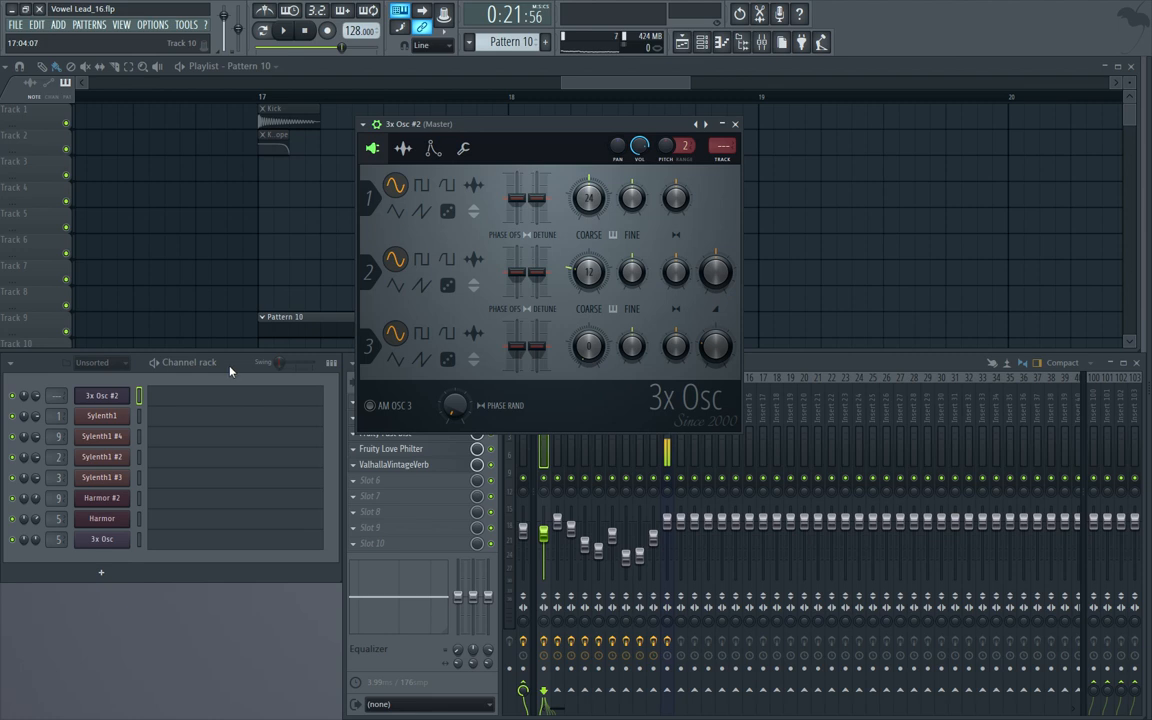
left_click_drag(539, 128, 621, 167)
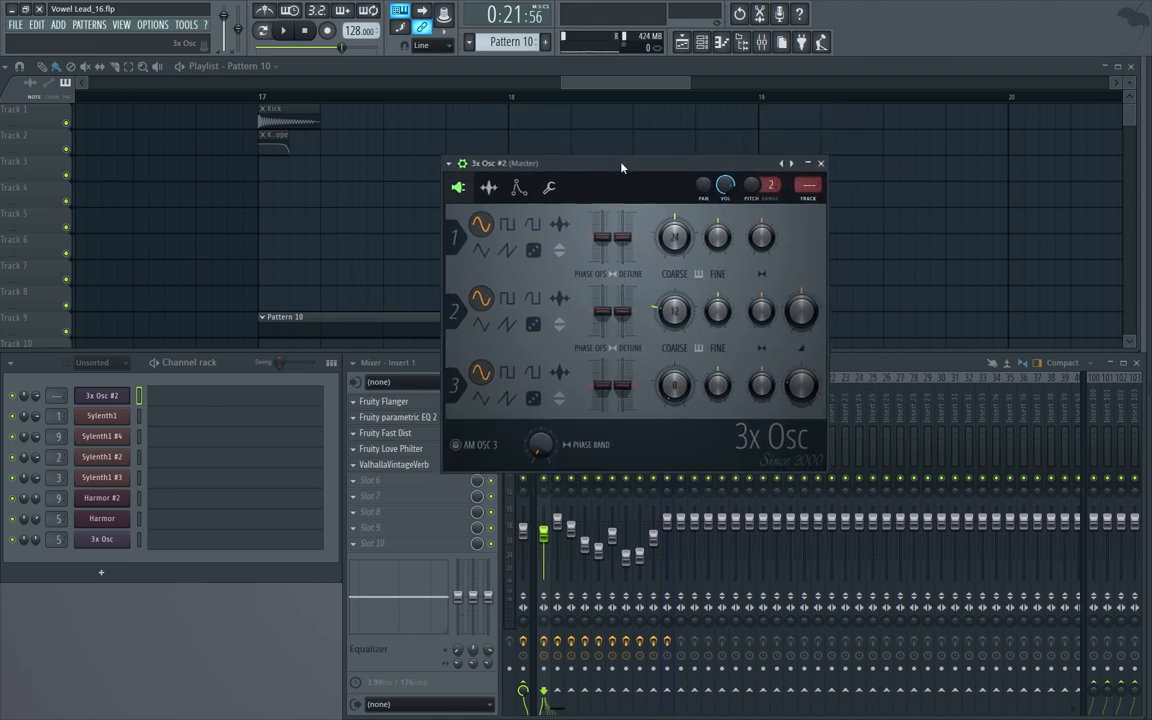
left_click_drag(621, 167, 648, 146)
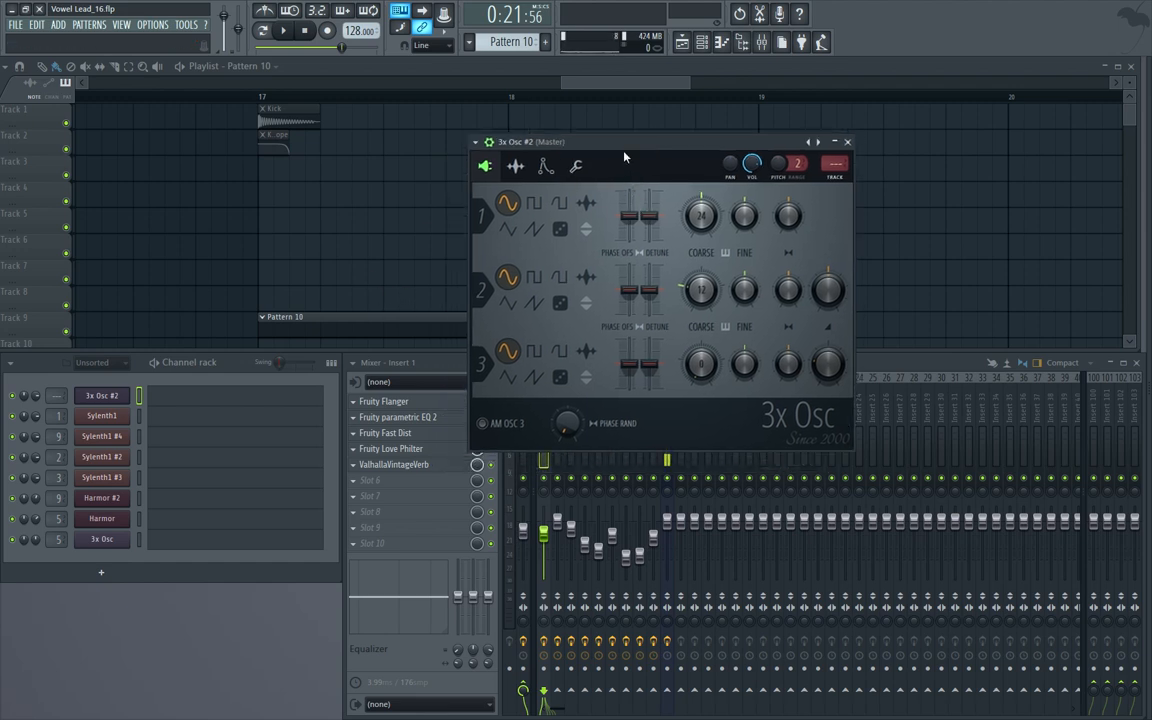
left_click_drag(631, 143, 621, 143)
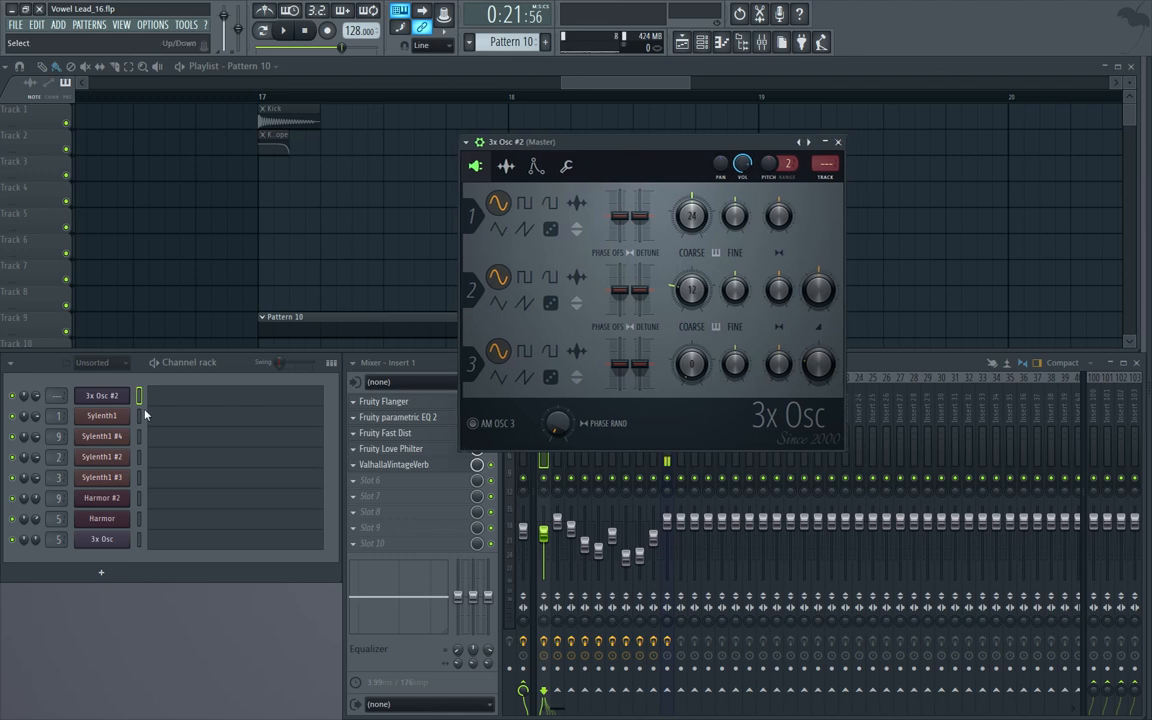
left_click(114, 395)
left_click(114, 395)
left_click_drag(521, 165, 454, 161)
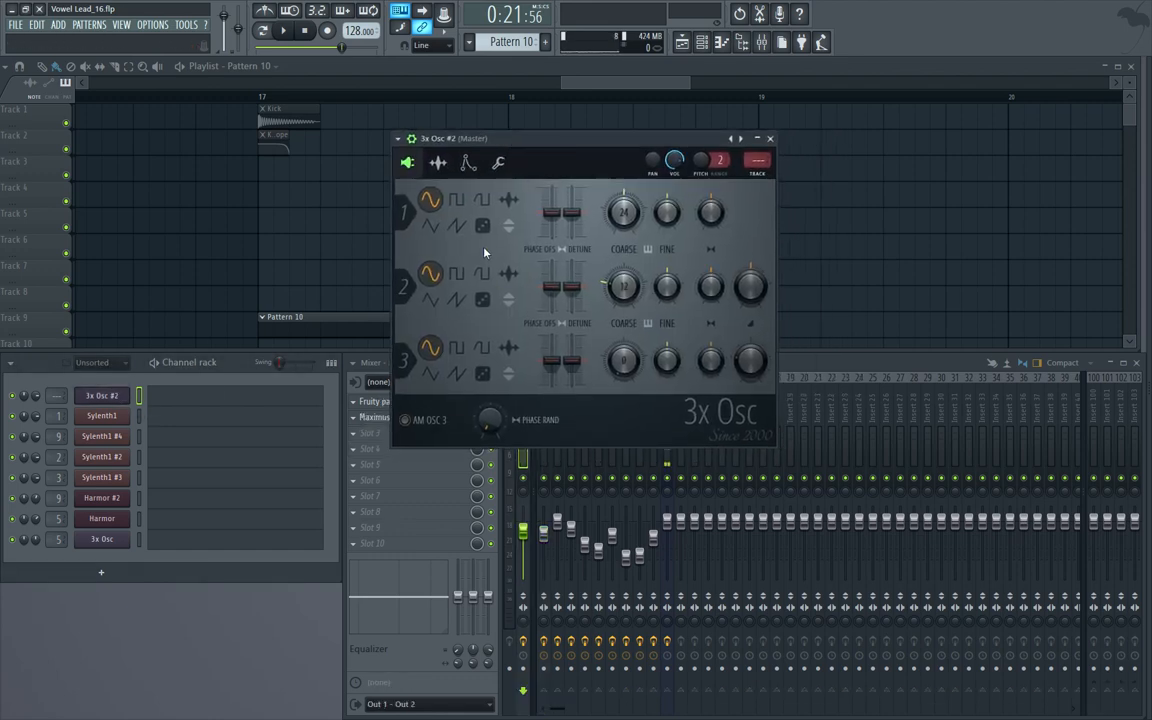
Step: Set oscillator 1 of the new 3x Osc to a saw shape with its coarse pitch at 0
left_click(454, 225)
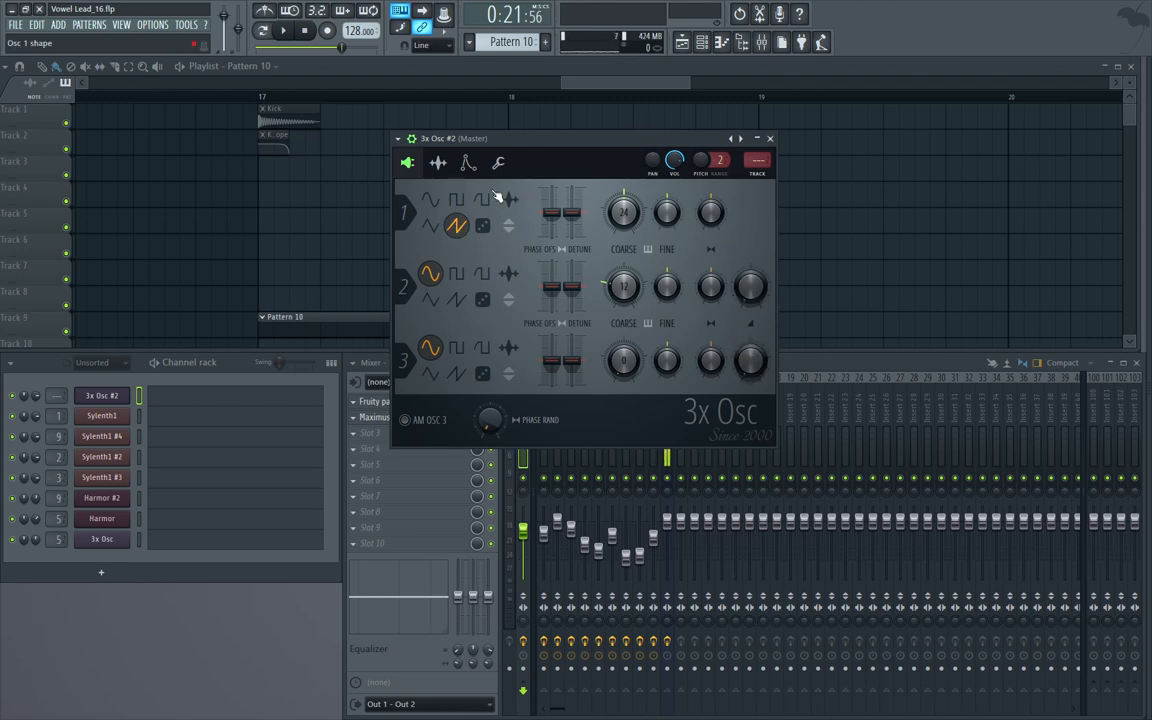
left_click_drag(527, 181, 543, 149)
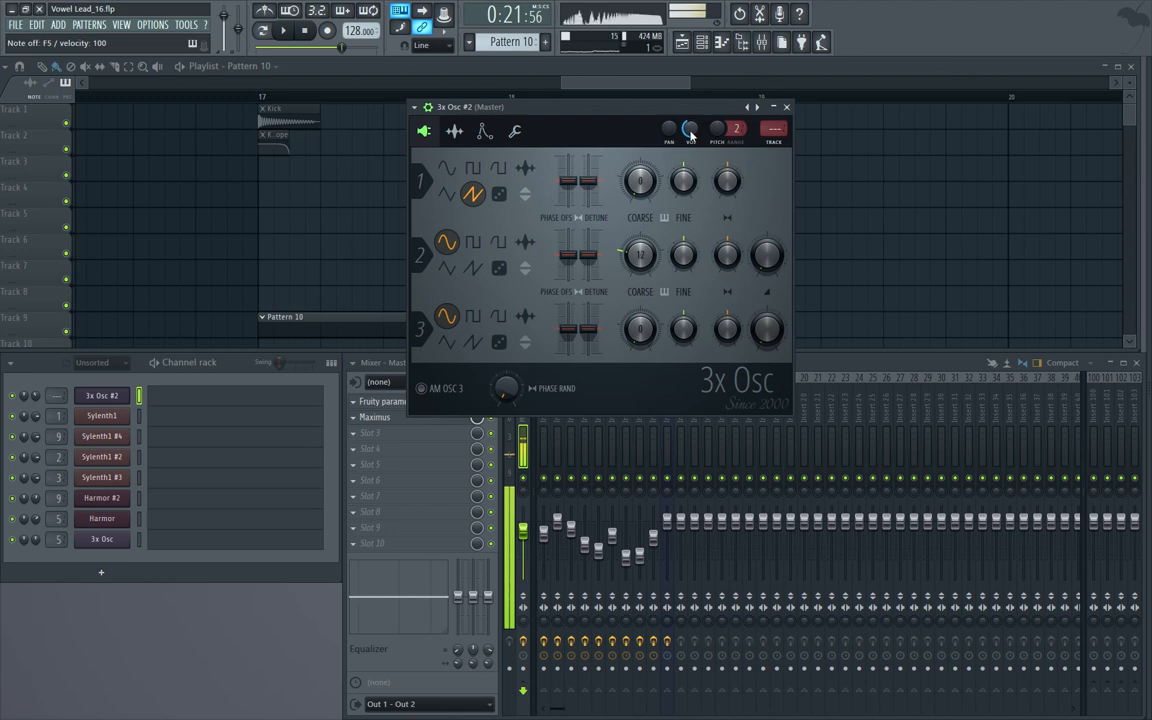
Step: Name mixer insert 21 "Vowel" and route the 3x Osc #2 channel to it
left_click(823, 362)
left_click(817, 422)
key("F2")
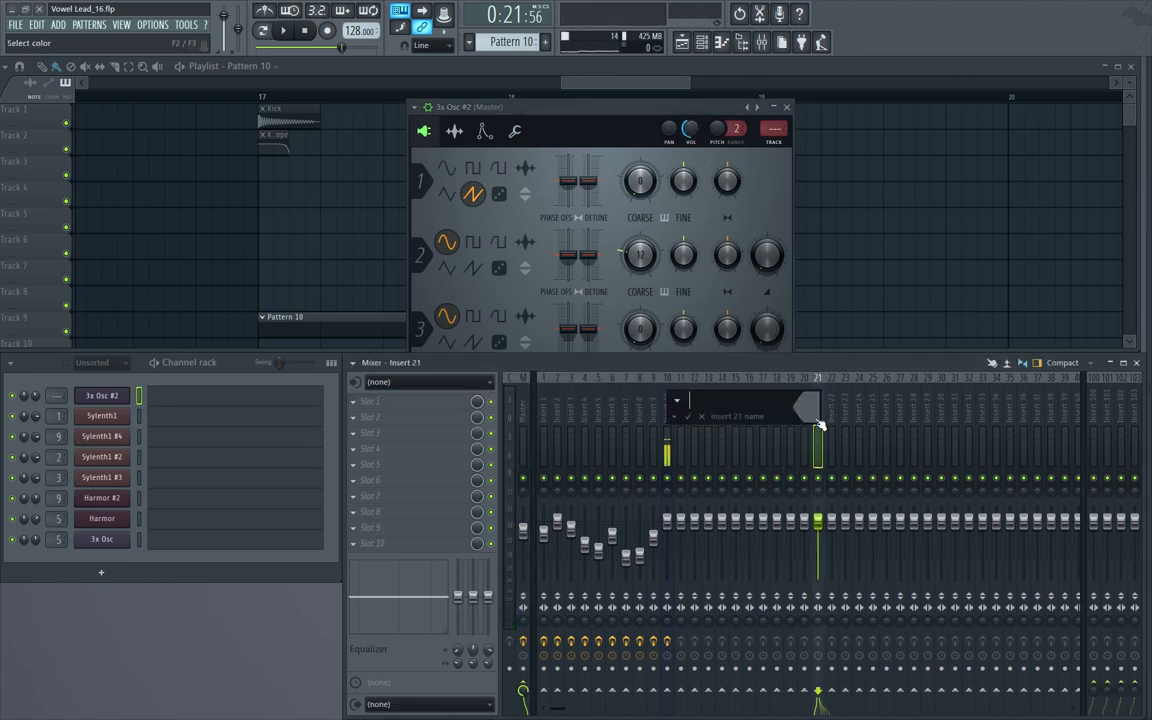
key("Return")
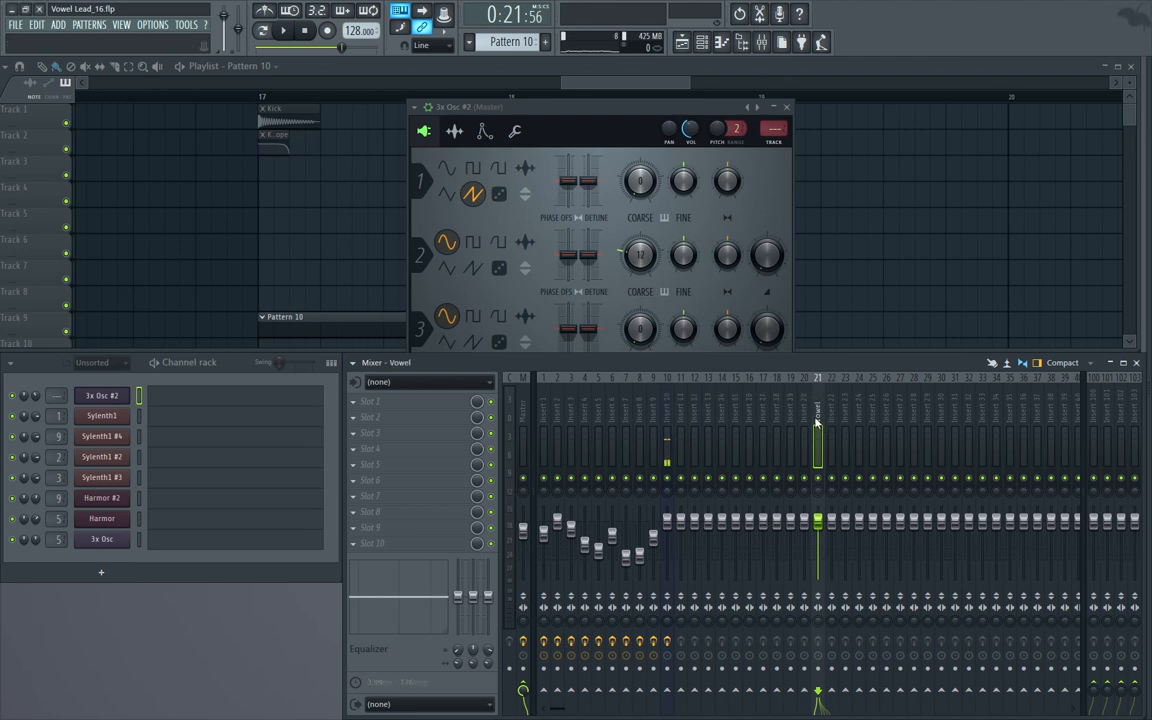
Step: Set the 3x Osc #2 channel volume to about 78% and lower the Vowel insert's mixer fader
left_click_drag(690, 132, 690, 104)
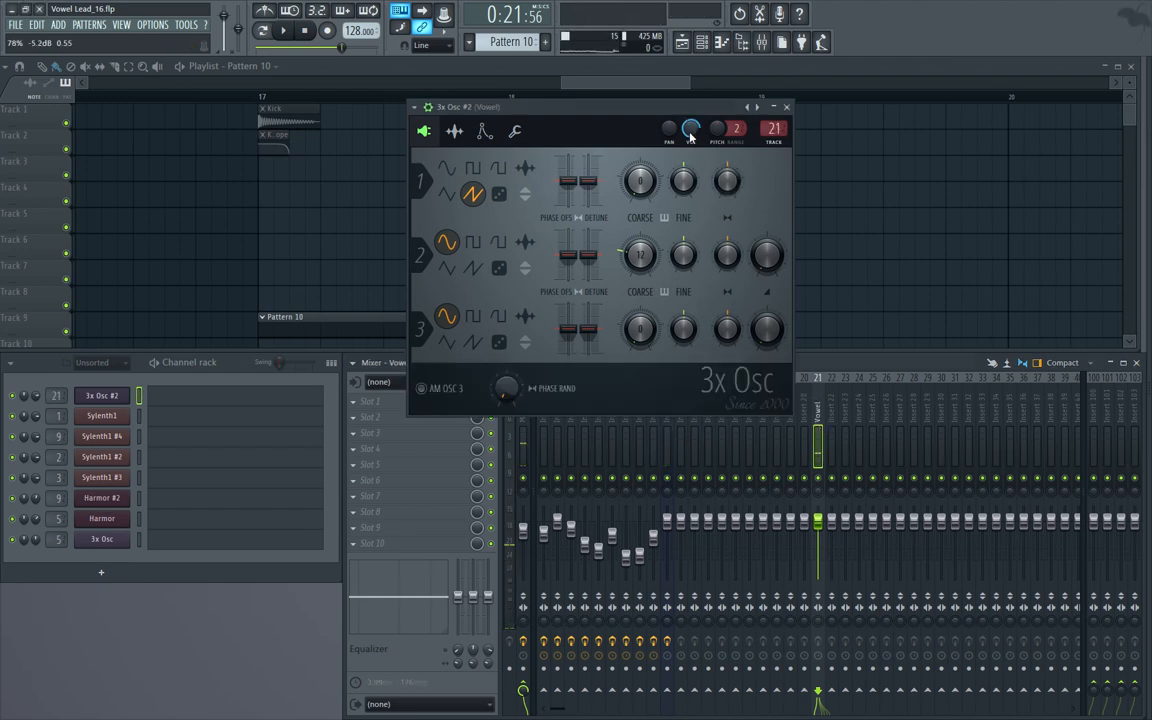
left_click_drag(818, 521, 818, 545)
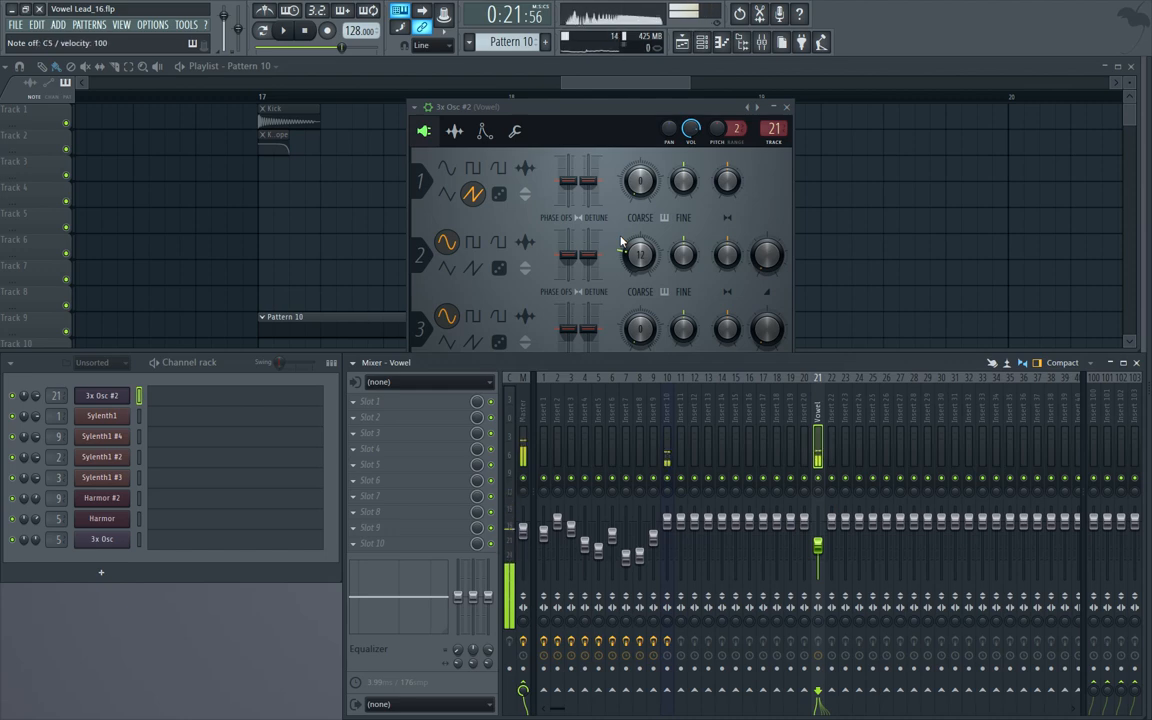
Step: Enable Mono polyphony in the miscellaneous channel settings of 3x Osc #2
left_click_drag(553, 122, 571, 137)
left_click(504, 146)
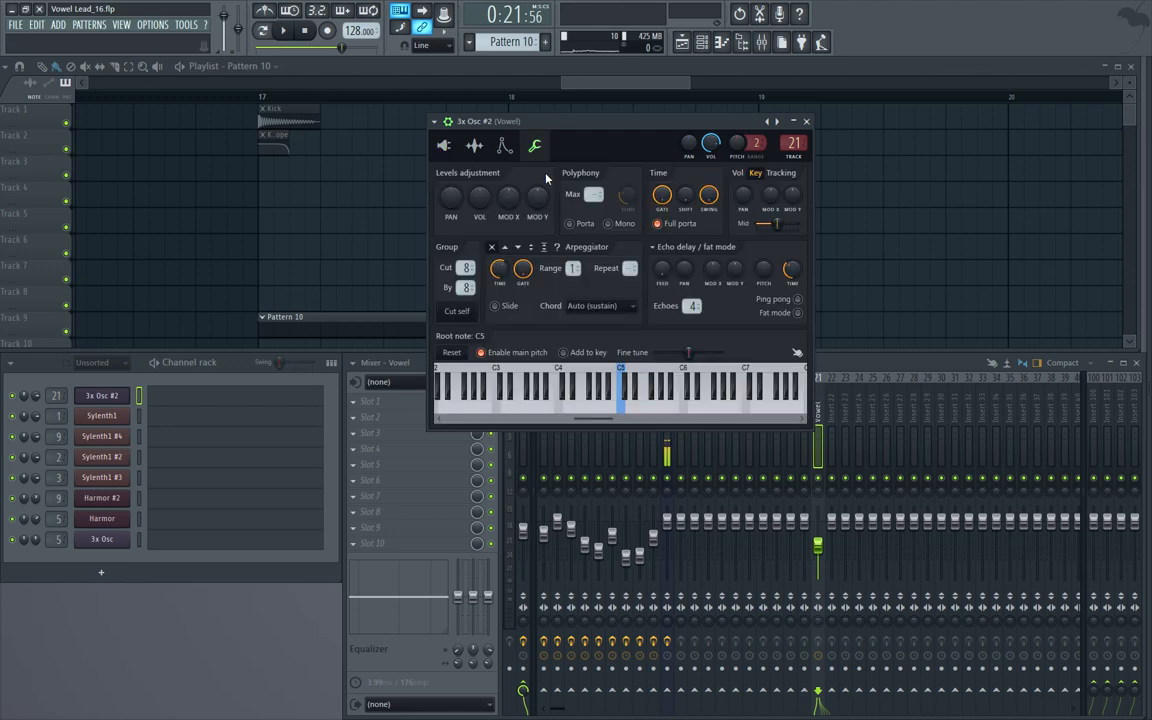
left_click(483, 175)
left_click(533, 146)
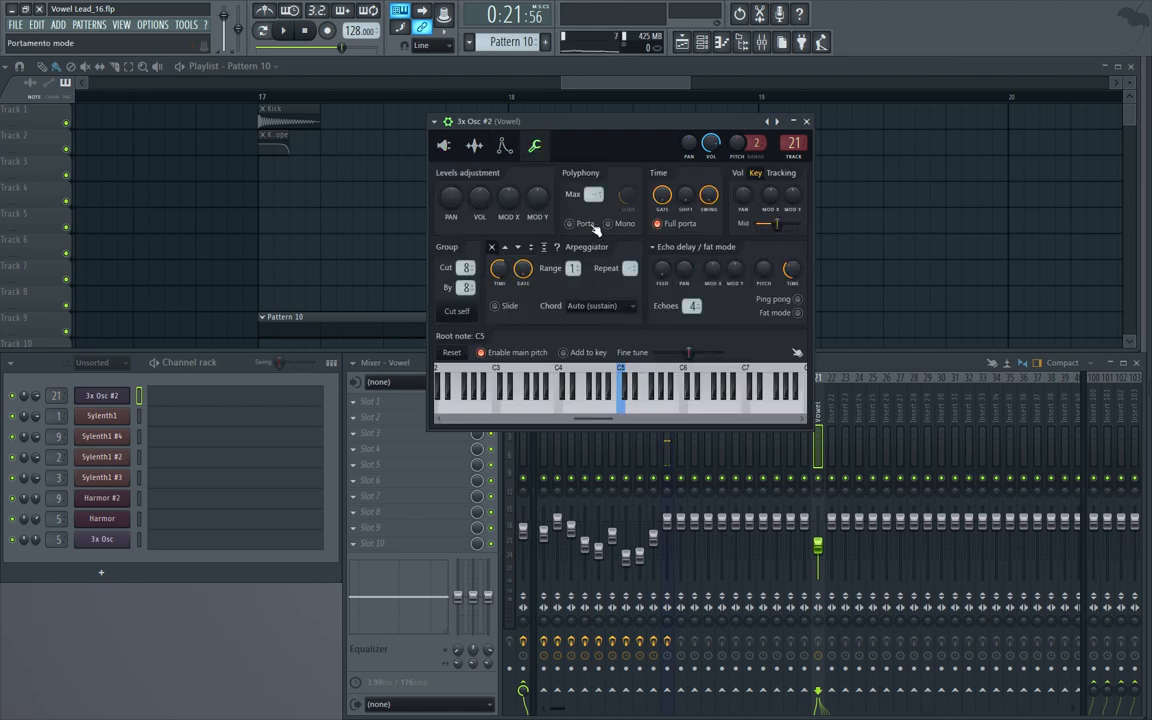
left_click(606, 223)
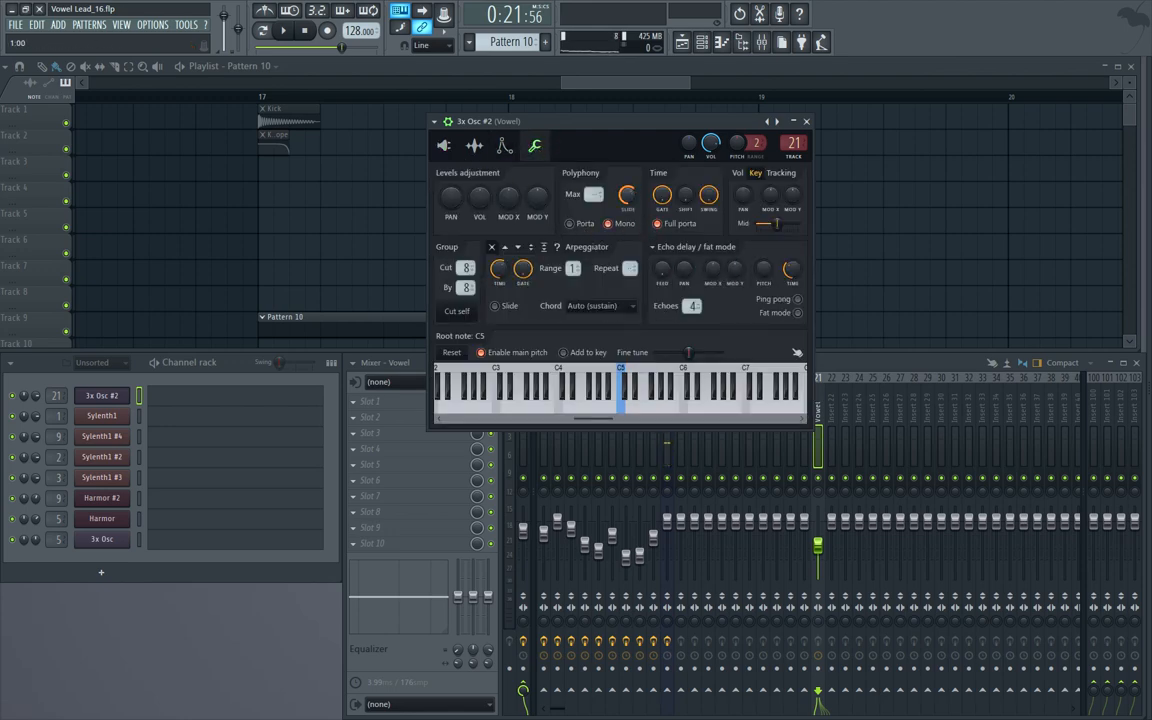
Step: Play overlapping notes across a wide range to audition the monophonic 3x Osc sound
key("q")
key("q")
key("t")
key("y")
key("t")
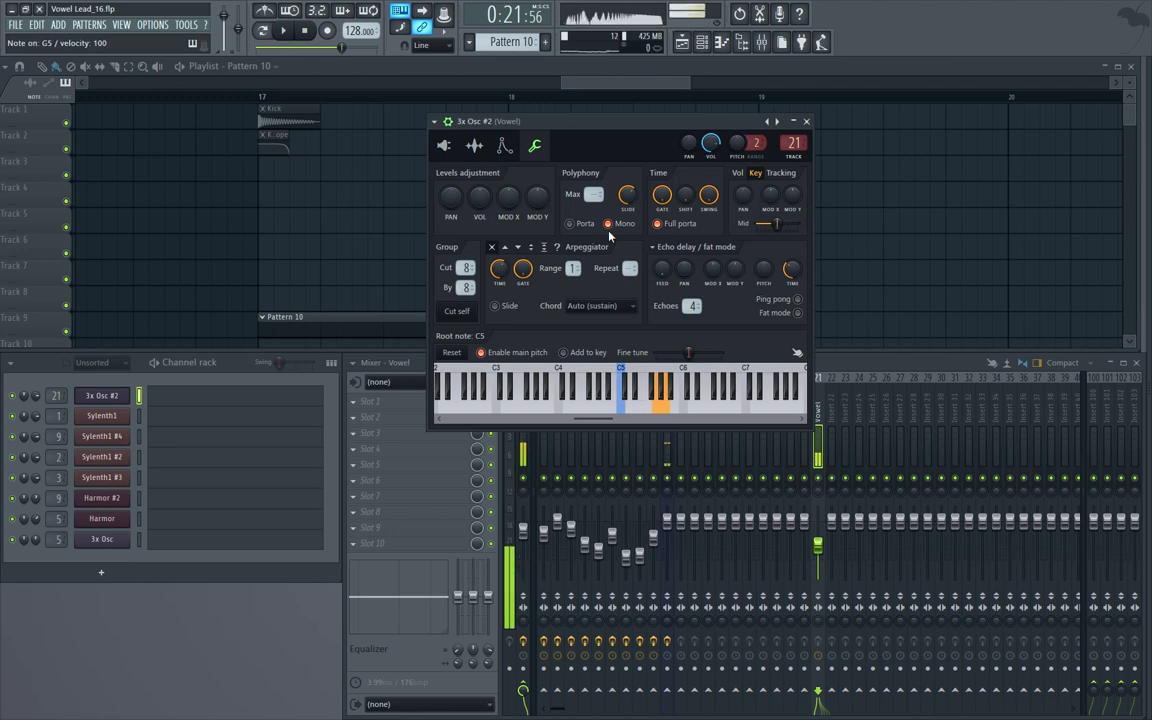
key("p")
key("e")
key("o")
key("o")
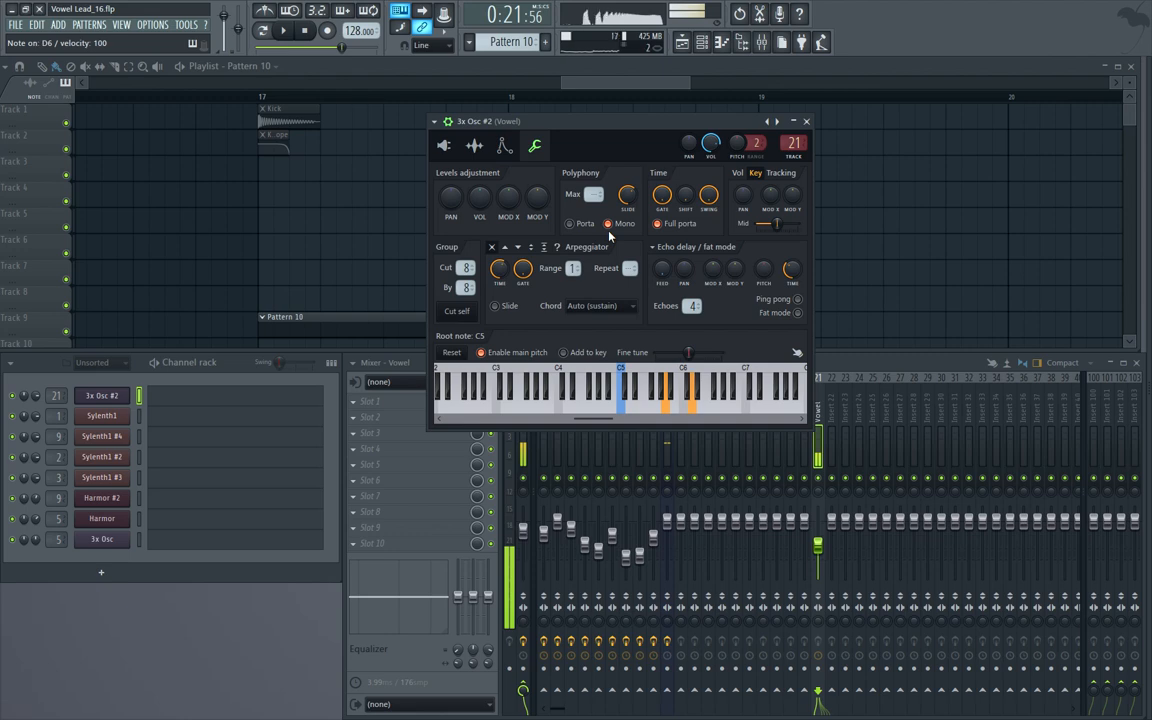
key("q")
key("o")
key("o")
key("t")
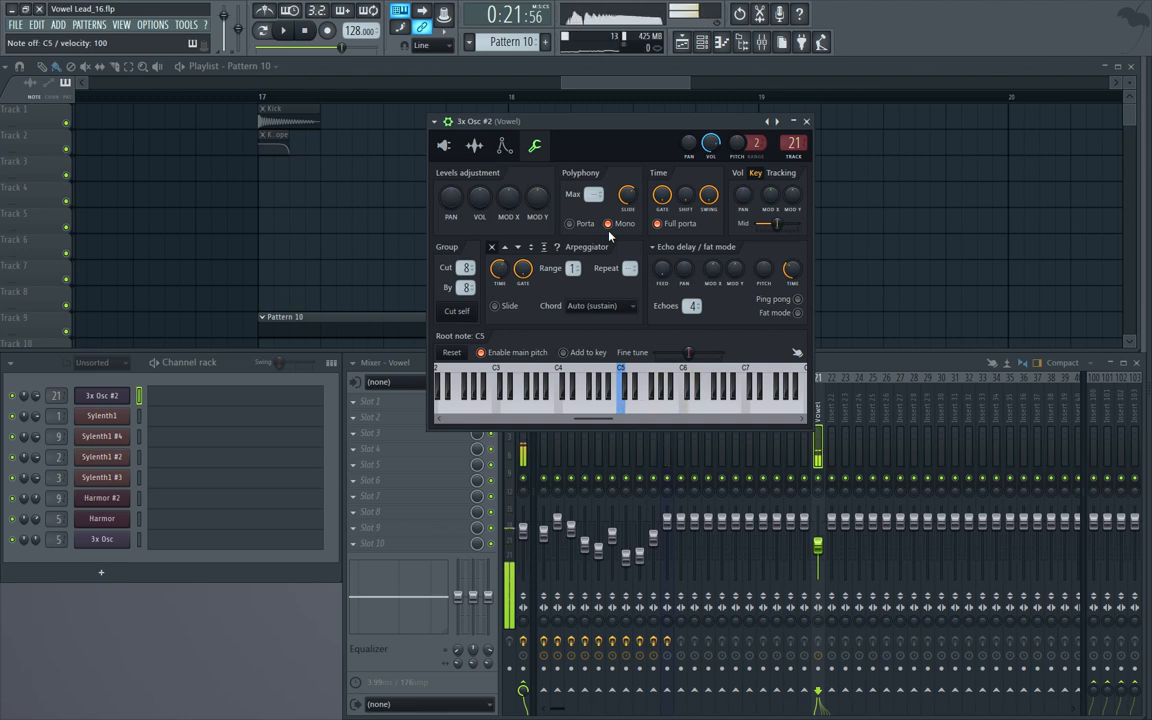
Step: Bring up the Sylenth1 channel and audition its mono legato portamento with a few notes for comparison
left_click(101, 416)
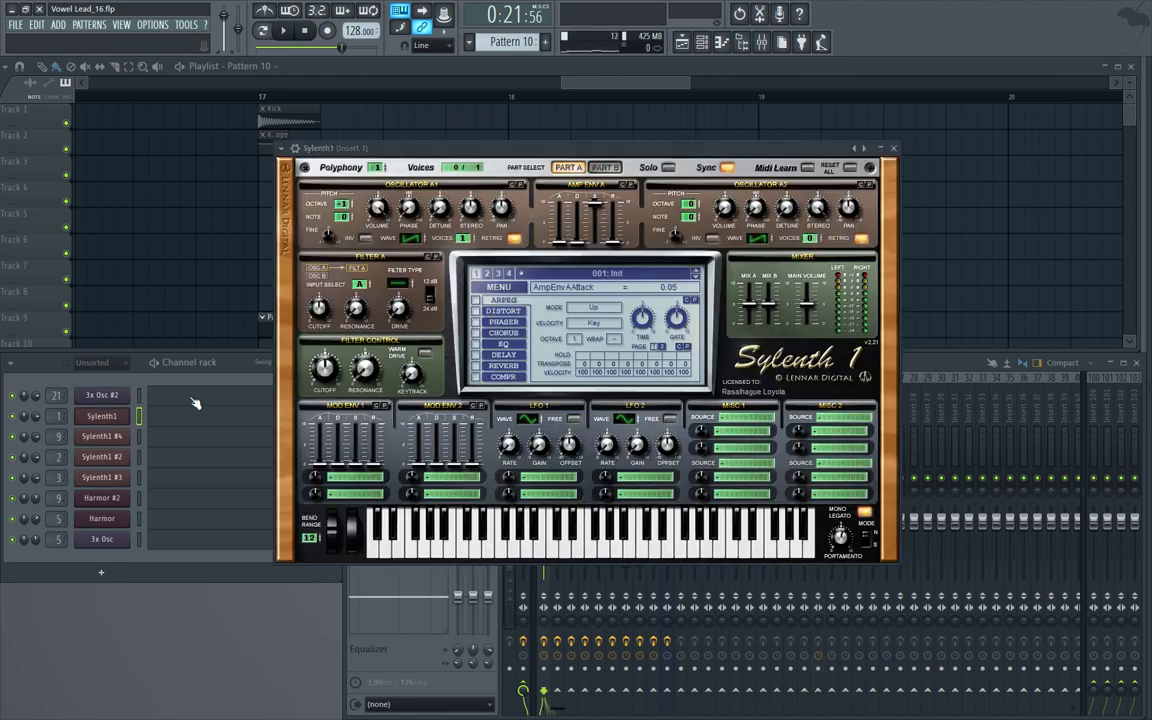
left_click_drag(573, 149, 531, 126)
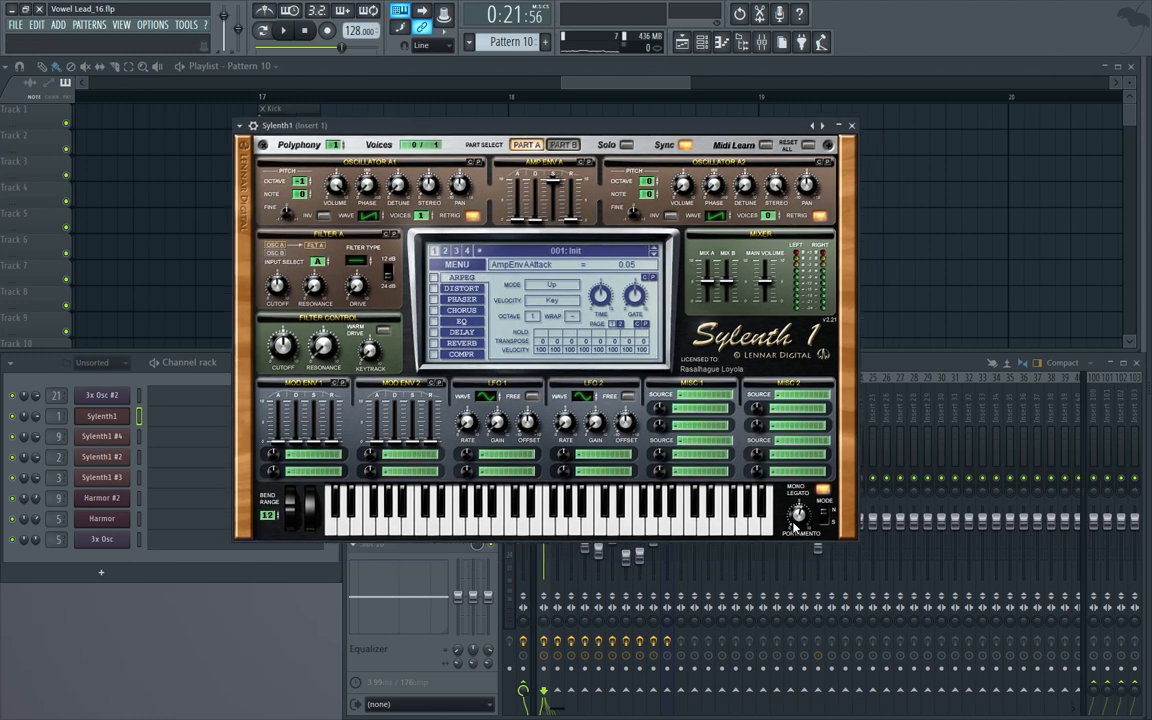
key("q")
key("t")
key("y")
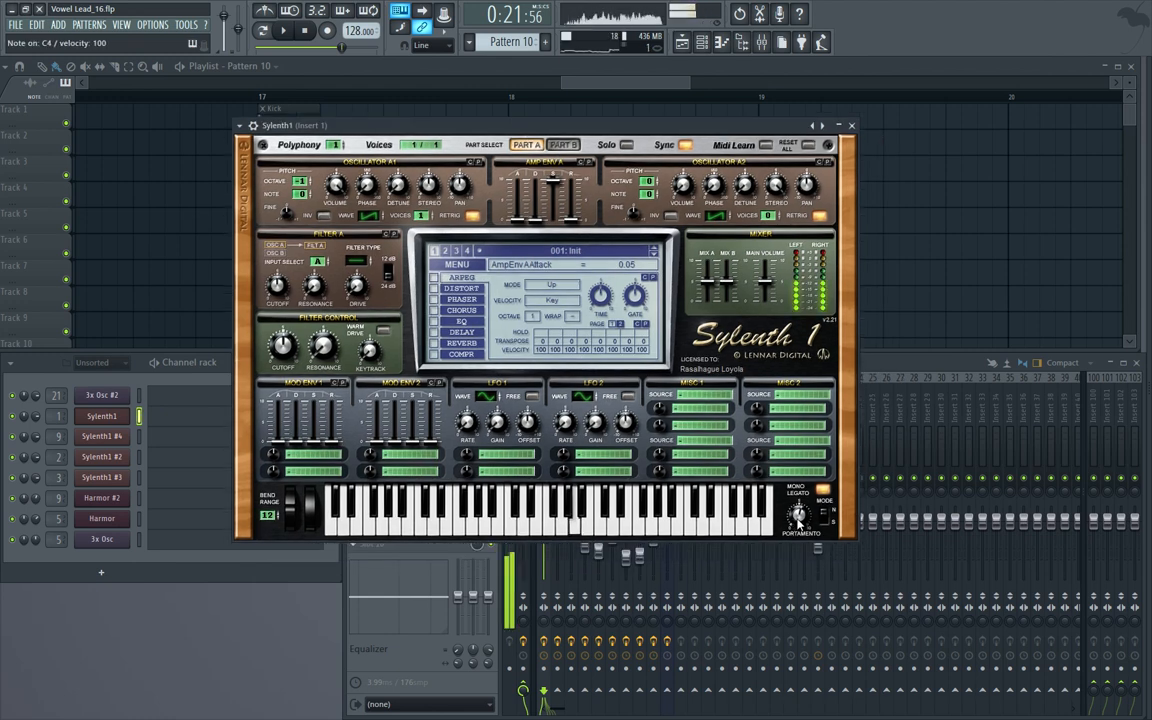
key("z")
key("z")
key("z")
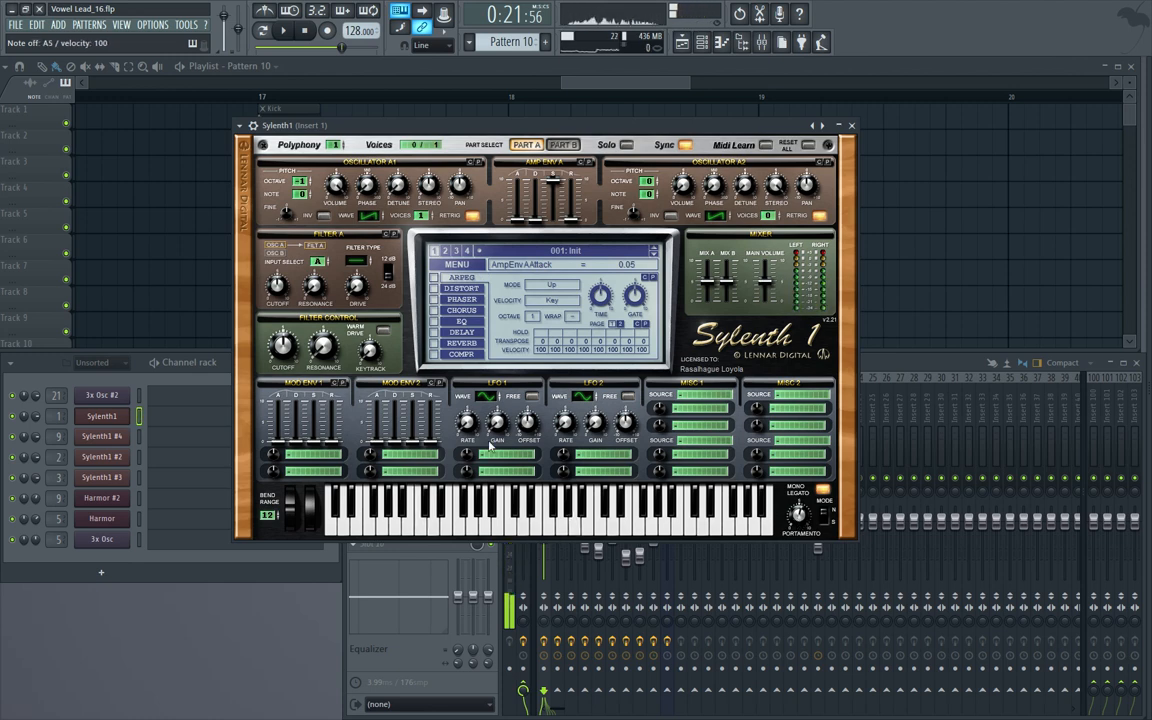
key("Escape")
Step: Return to the 3x Osc #2 channel and play low and high notes to check how mono mode responds
left_click(101, 395)
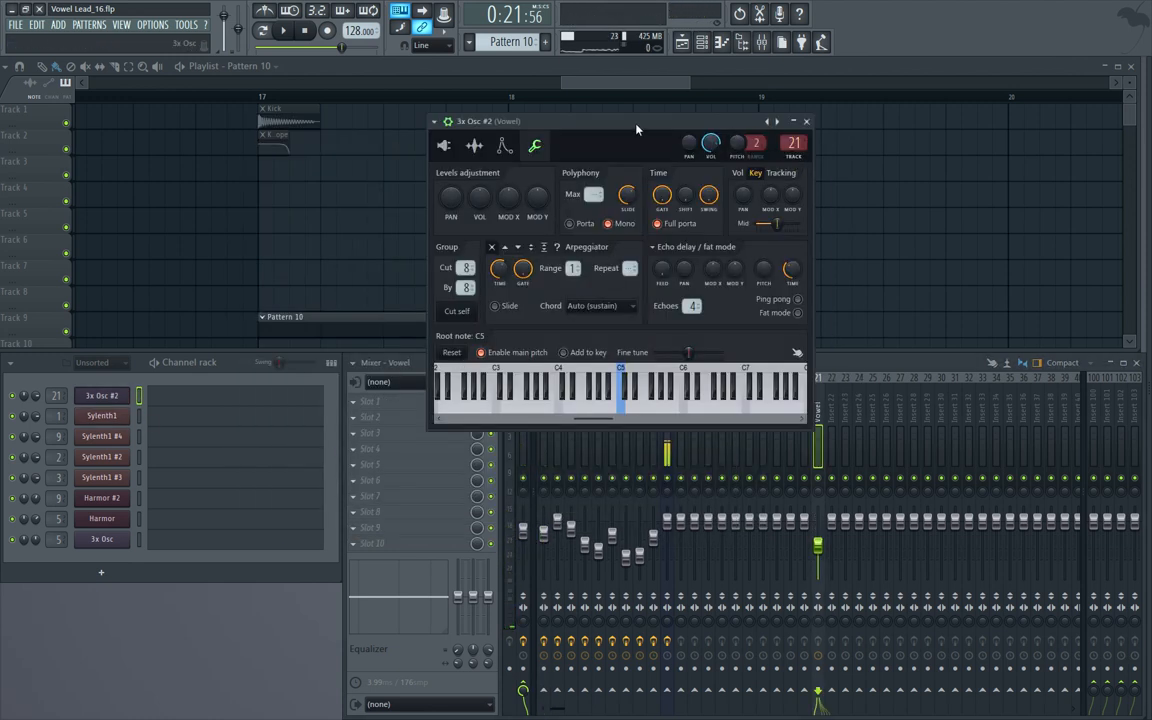
mouse_move(639, 124)
left_mouse_down()
mouse_move(675, 120)
mouse_move(623, 127)
left_mouse_up()
key("q")
key("t")
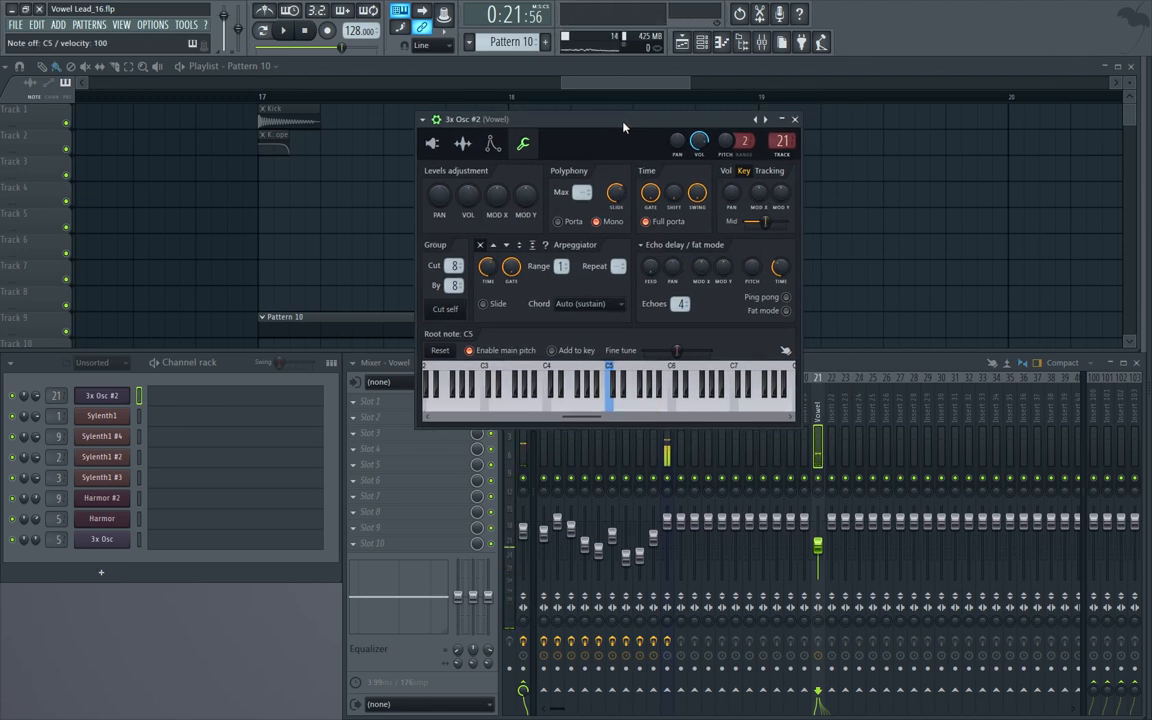
key("q")
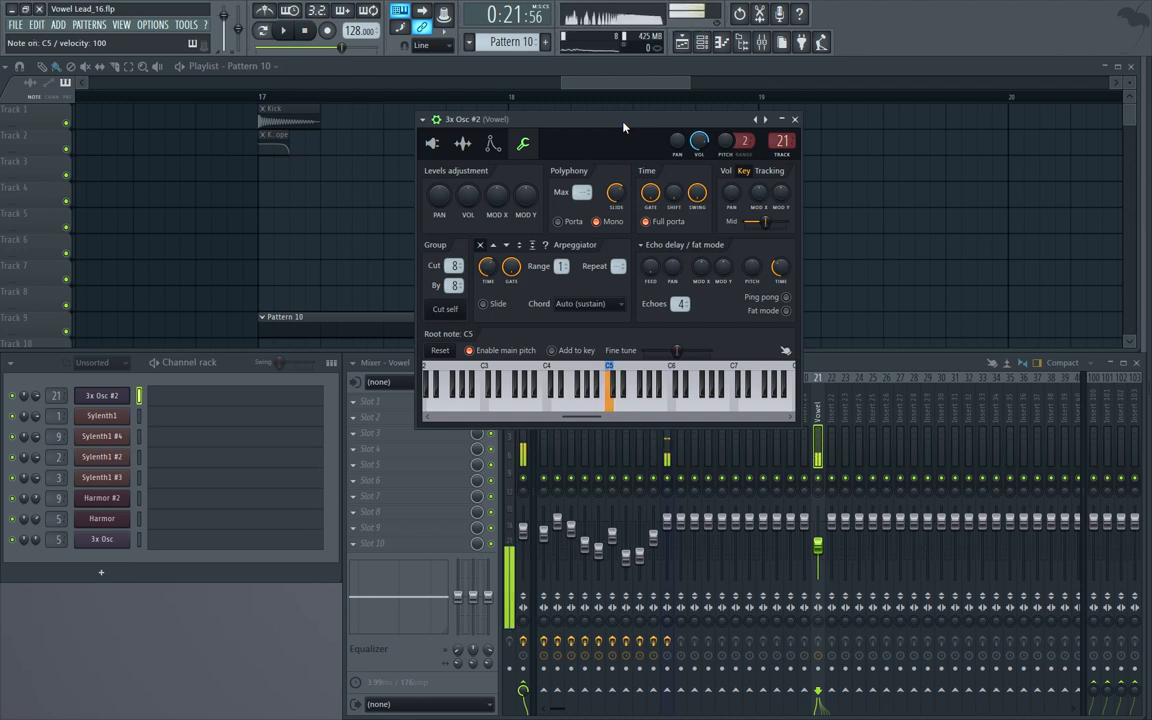
key("z")
key("t")
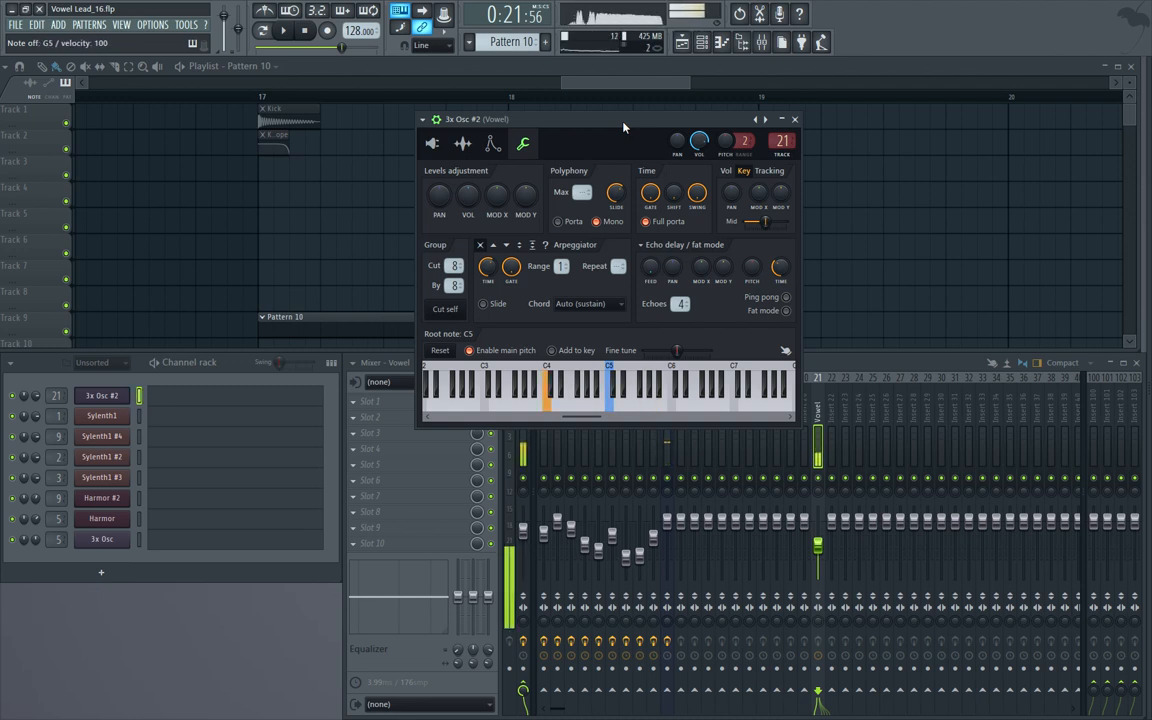
Step: Copy the lead melody from Pattern 3 and paste it into the 3x Osc #2 channel of Pattern 10
left_click_drag(623, 127, 535, 116)
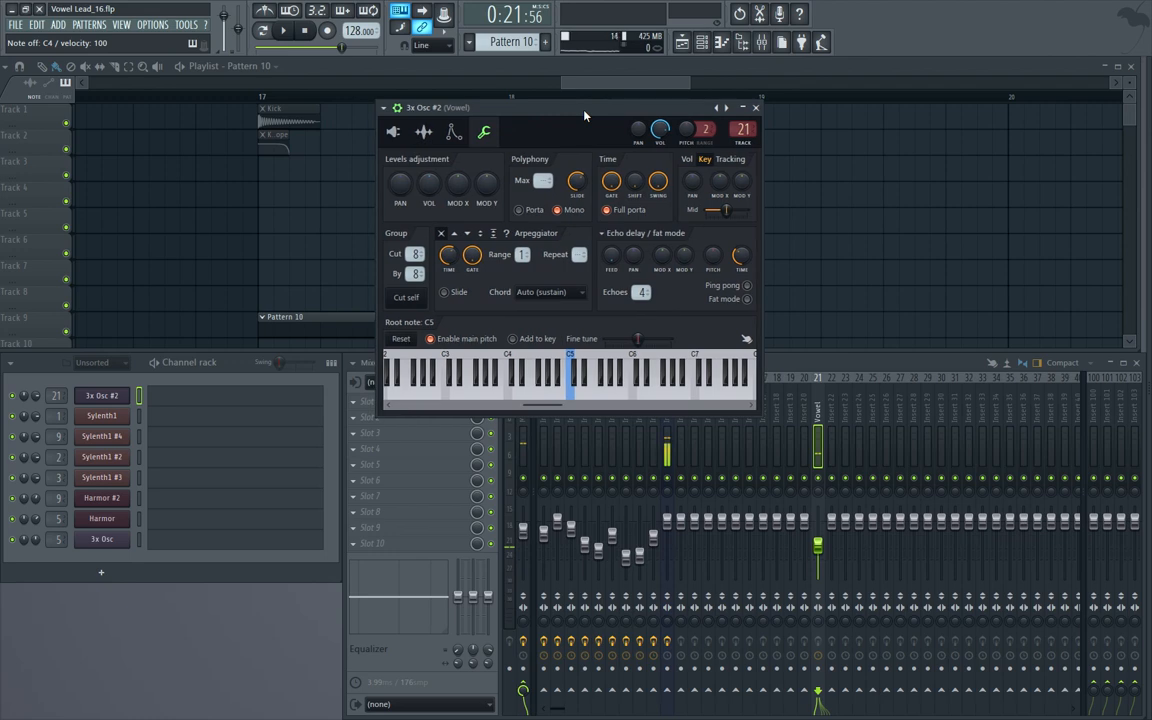
left_click_drag(584, 111, 439, 133)
left_click_drag(508, 136, 344, 82)
scroll(362, 213, "up", 3)
scroll(362, 213, "down", 4)
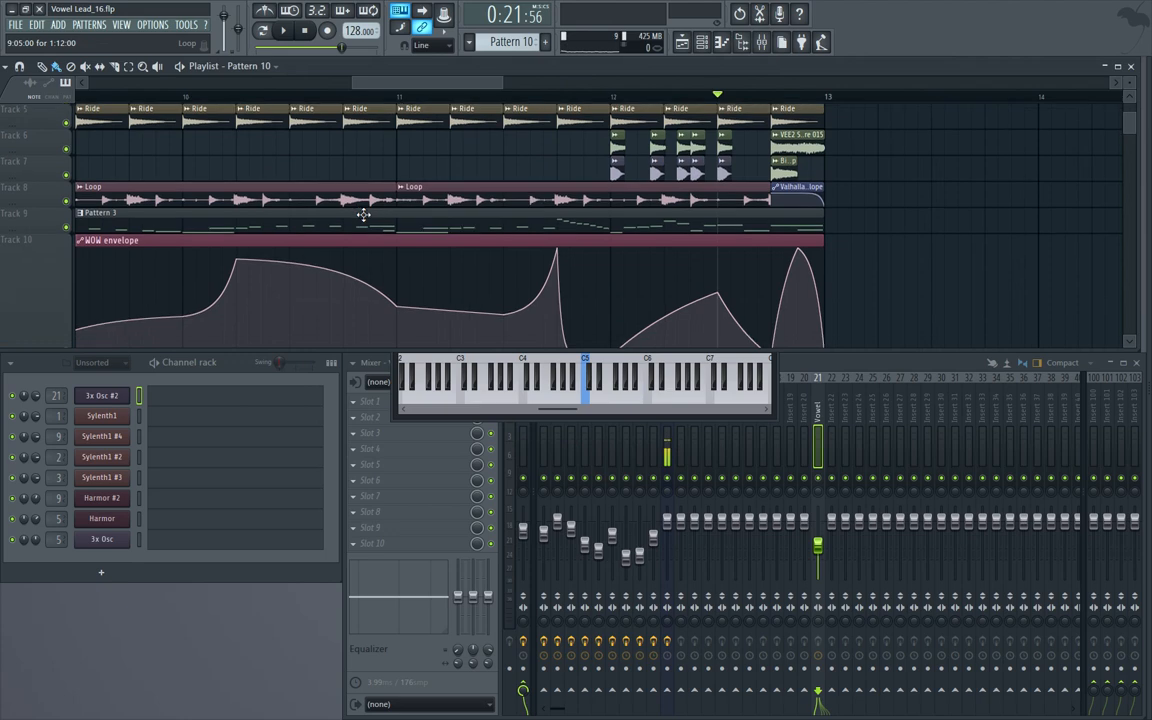
scroll(362, 213, "up", 4)
scroll(364, 214, "down", 2)
left_click_drag(407, 84, 659, 149)
scroll(539, 188, "up", 2)
scroll(535, 146, "up", 1)
left_click(400, 416)
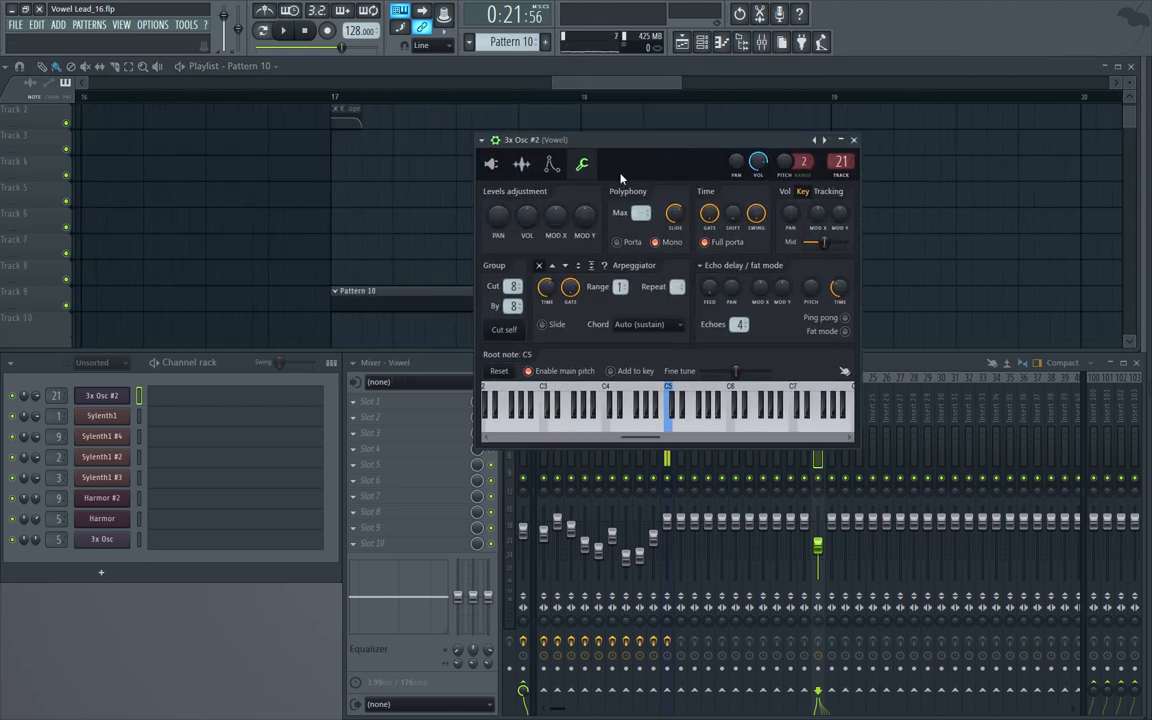
key("Escape")
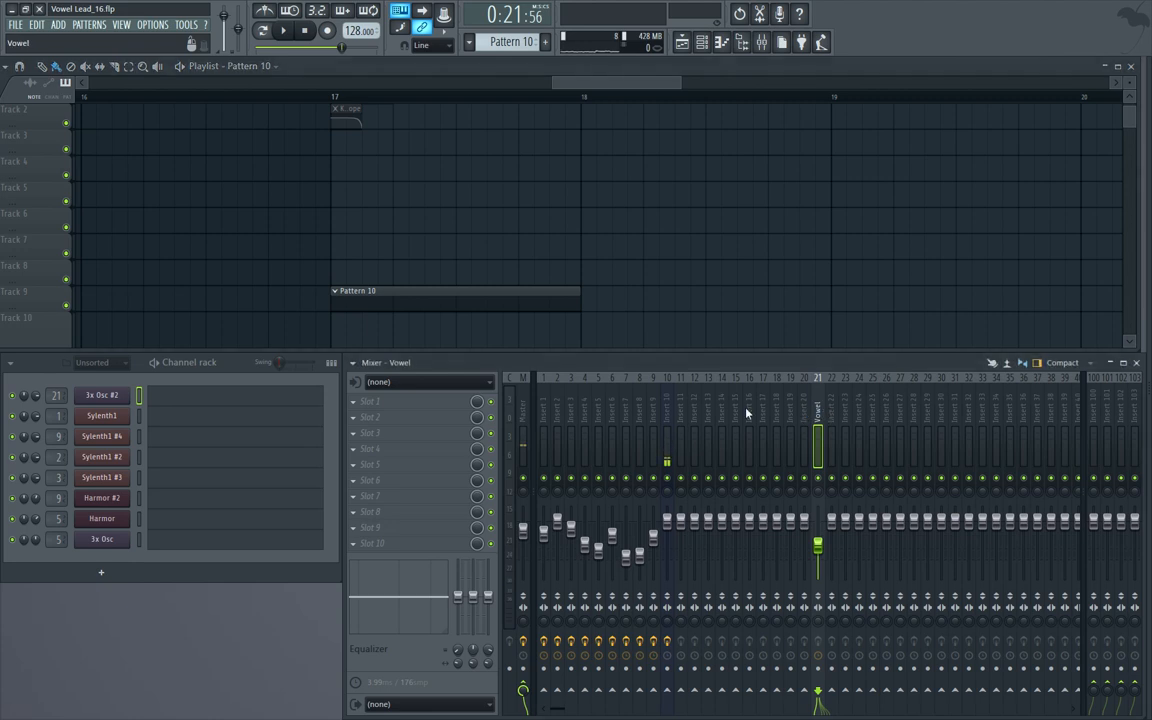
left_click(223, 368)
key("ctrl+v")
Step: Play the song from bar 17 to hear the pasted melody, then stop playback
left_click(344, 98)
key("space")
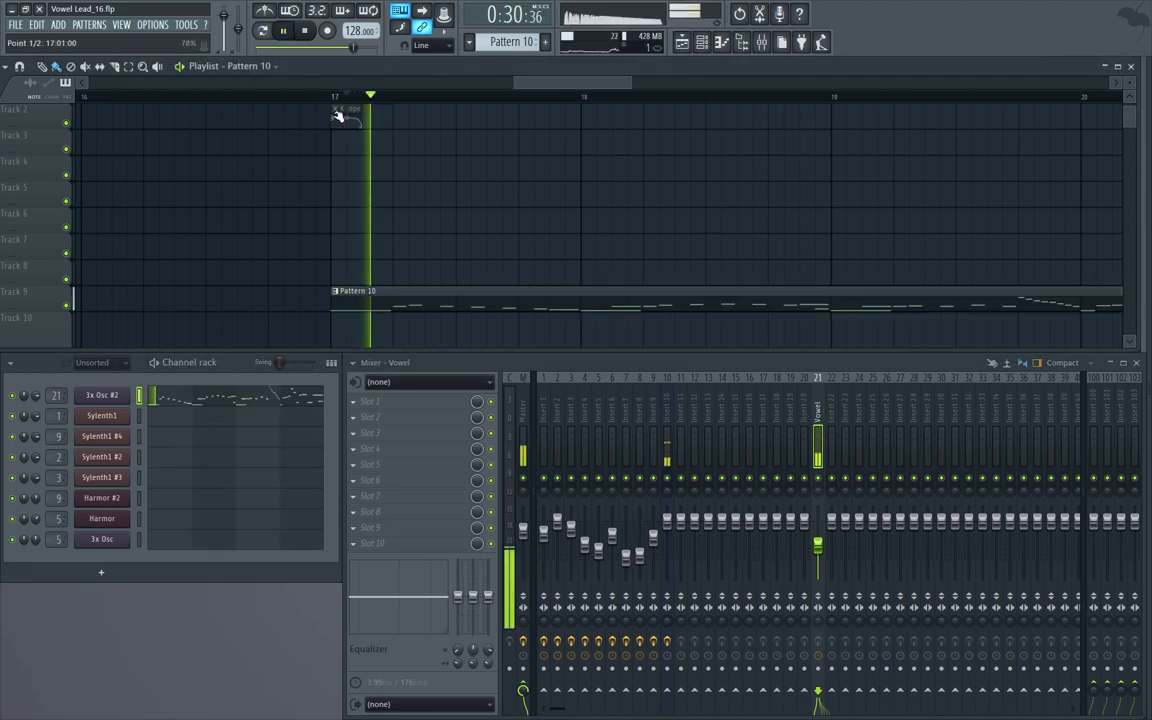
scroll(338, 112, "down", 1)
left_click_drag(545, 84, 561, 84)
key("space")
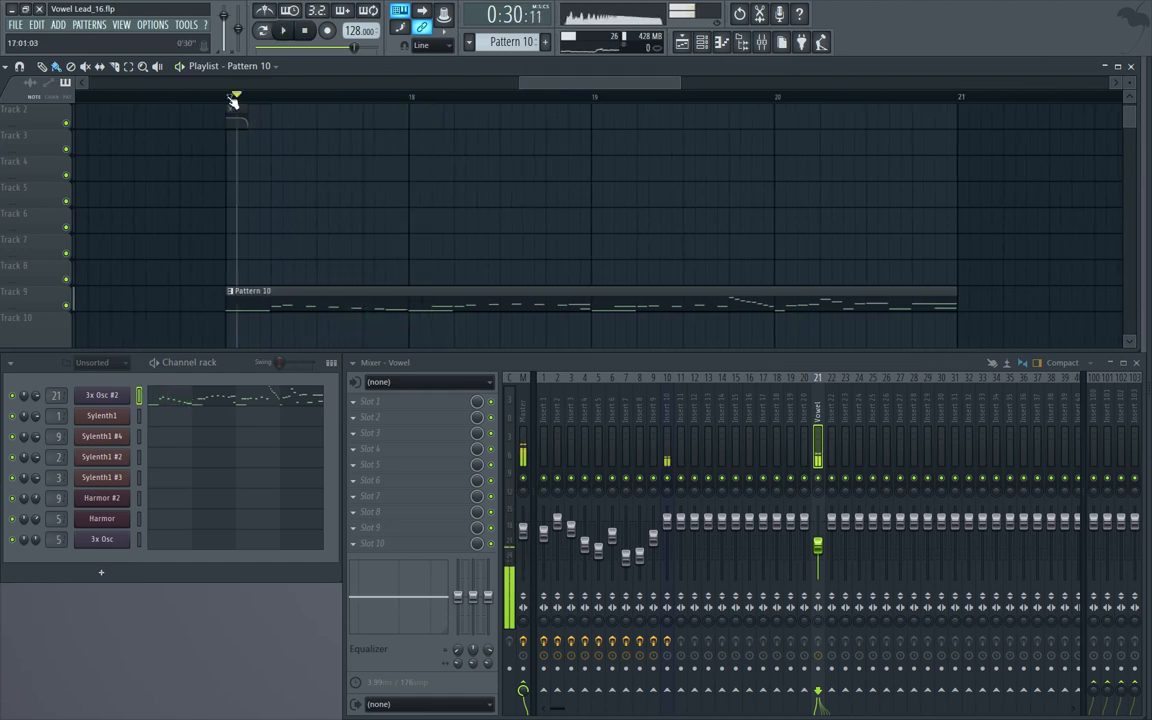
Step: Load Fruity Flanger into the first effect slot of the Vowel insert and audition it with a few notes
left_click(404, 403)
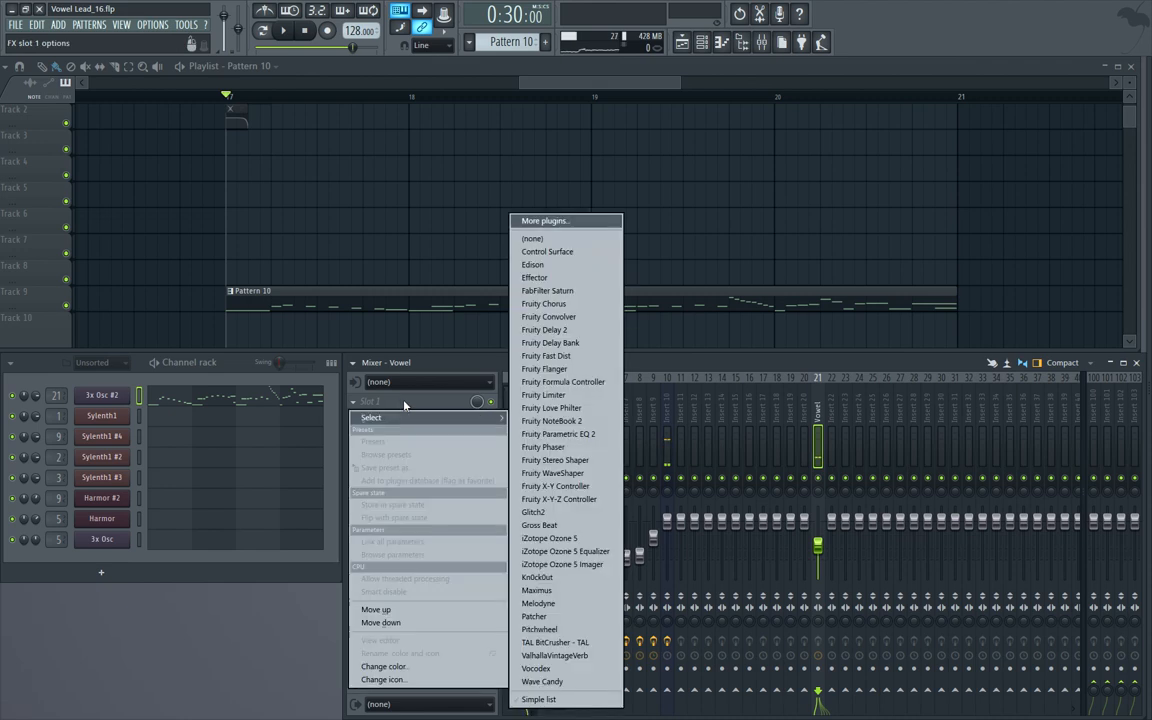
left_click(545, 368)
key("z")
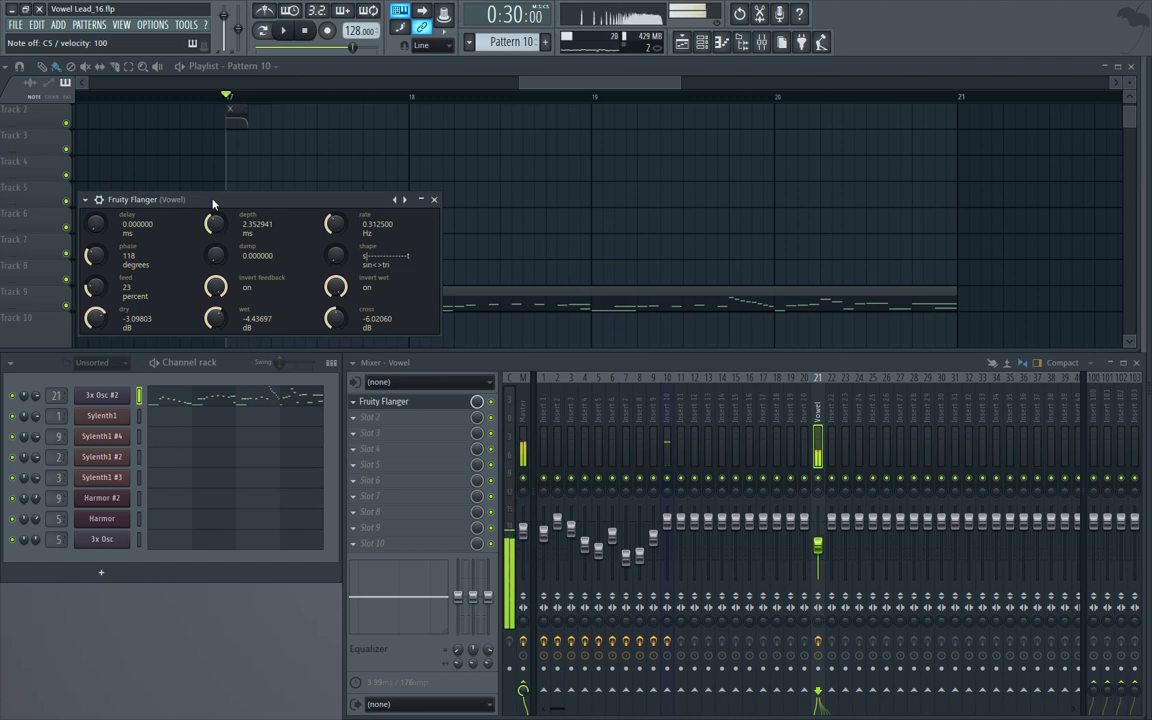
key("b")
left_click_drag(212, 204, 549, 168)
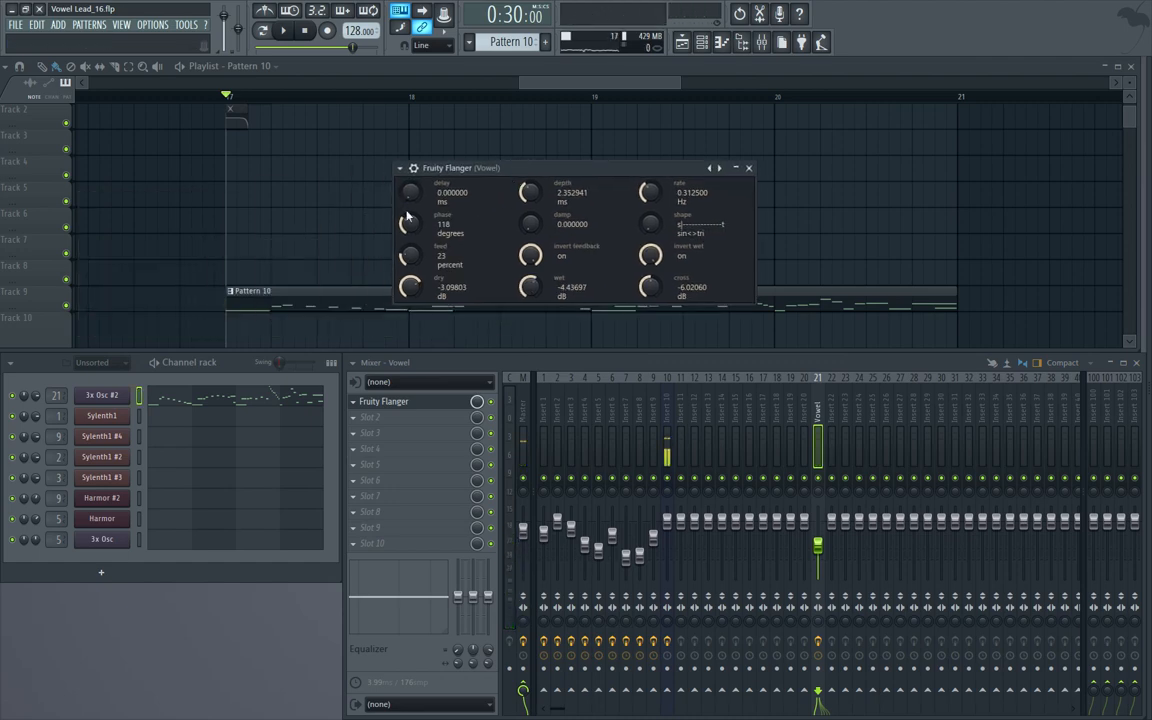
key("z")
key("v")
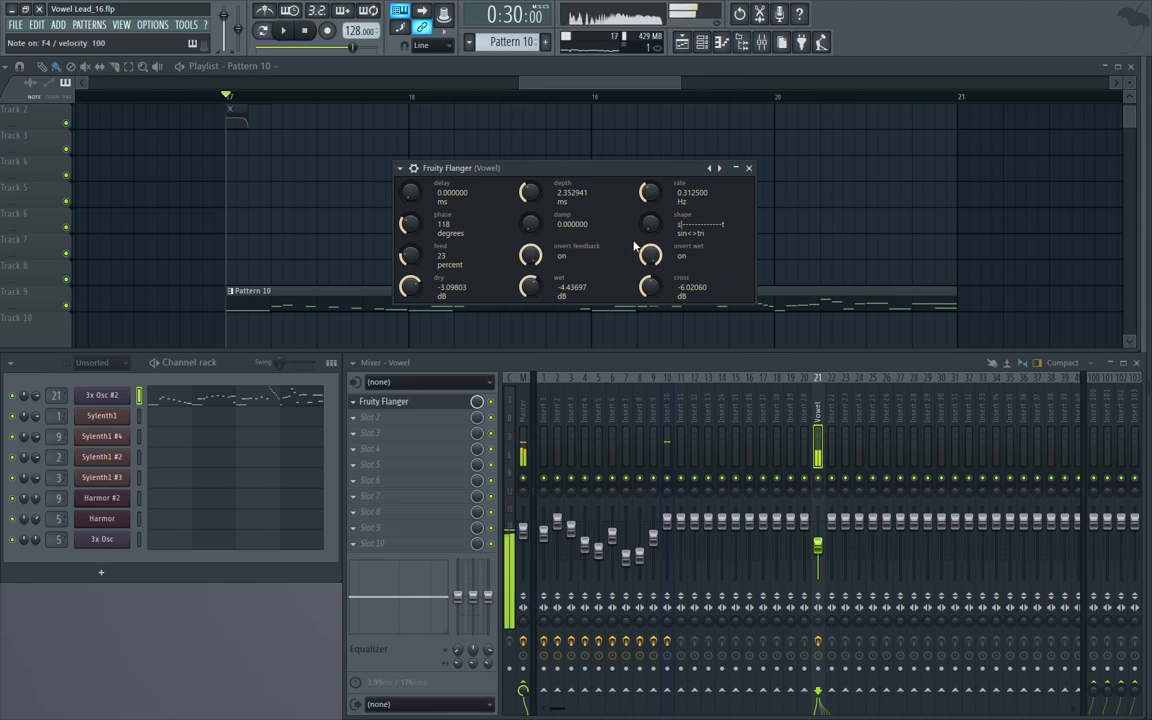
Step: Set the Fruity Flanger's depth to about 1.81 ms and its rate to 0 Hz
left_click_drag(583, 170, 587, 144)
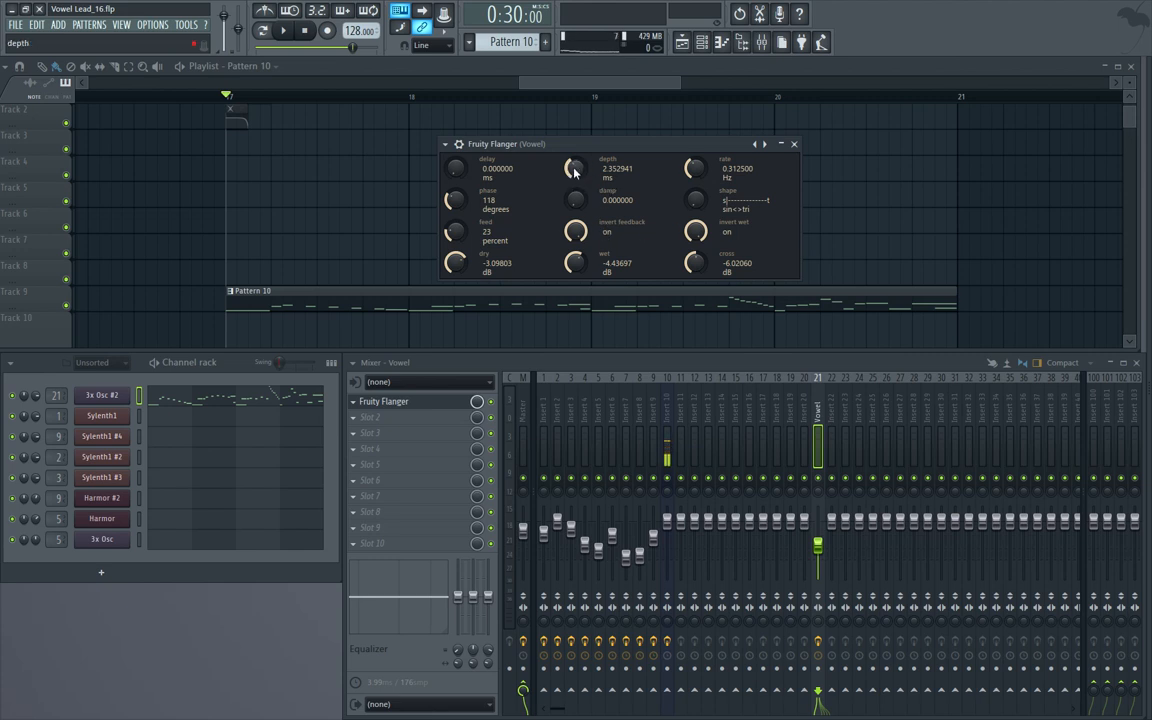
left_click_drag(575, 172, 575, 182)
left_click_drag(686, 168, 686, 200)
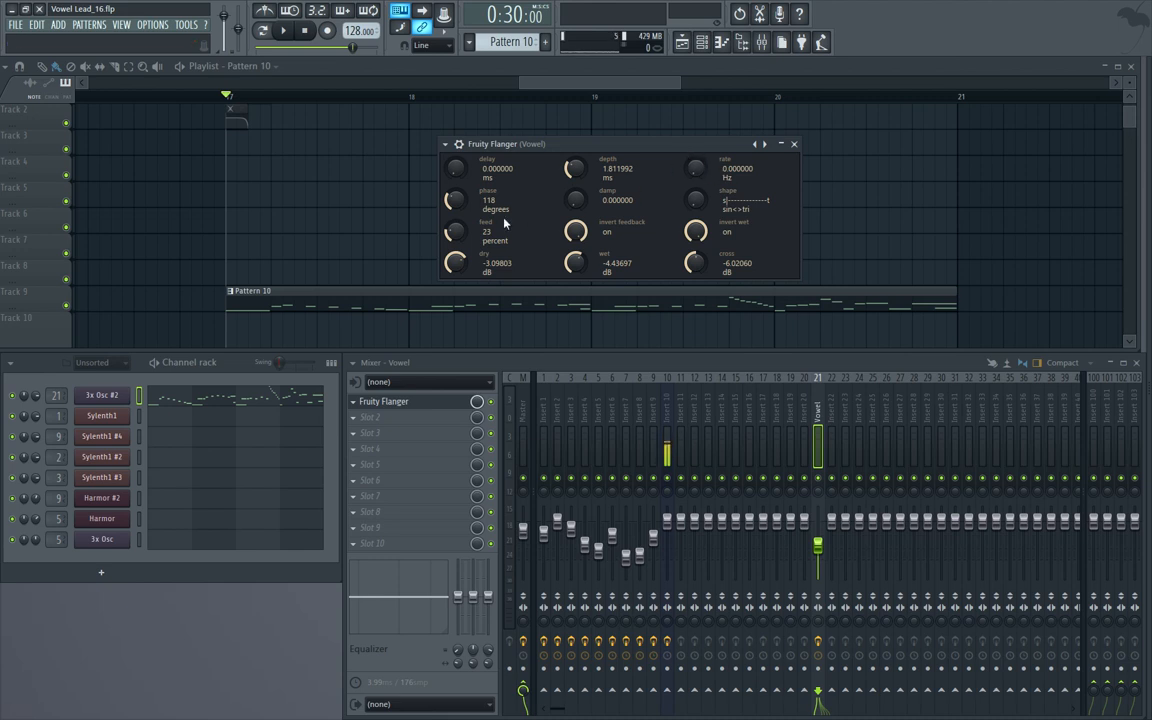
Step: Set the flanger's phase to 120 degrees and feed to 75 percent, and audition the result
left_click_drag(455, 200, 455, 197)
left_click_drag(626, 144, 596, 136)
left_click_drag(425, 223, 425, 185)
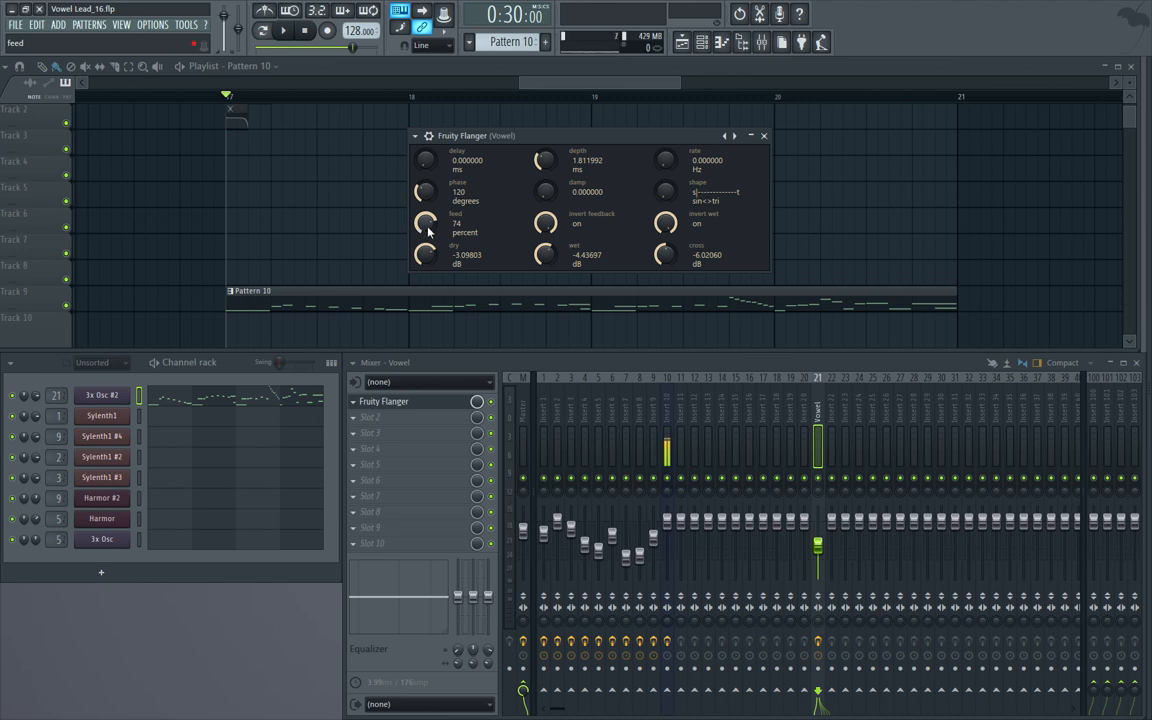
mouse_move(429, 223)
left_mouse_down()
mouse_move(429, 197)
mouse_move(429, 247)
mouse_move(429, 197)
mouse_move(426, 231)
left_mouse_up()
key("z")
key("z")
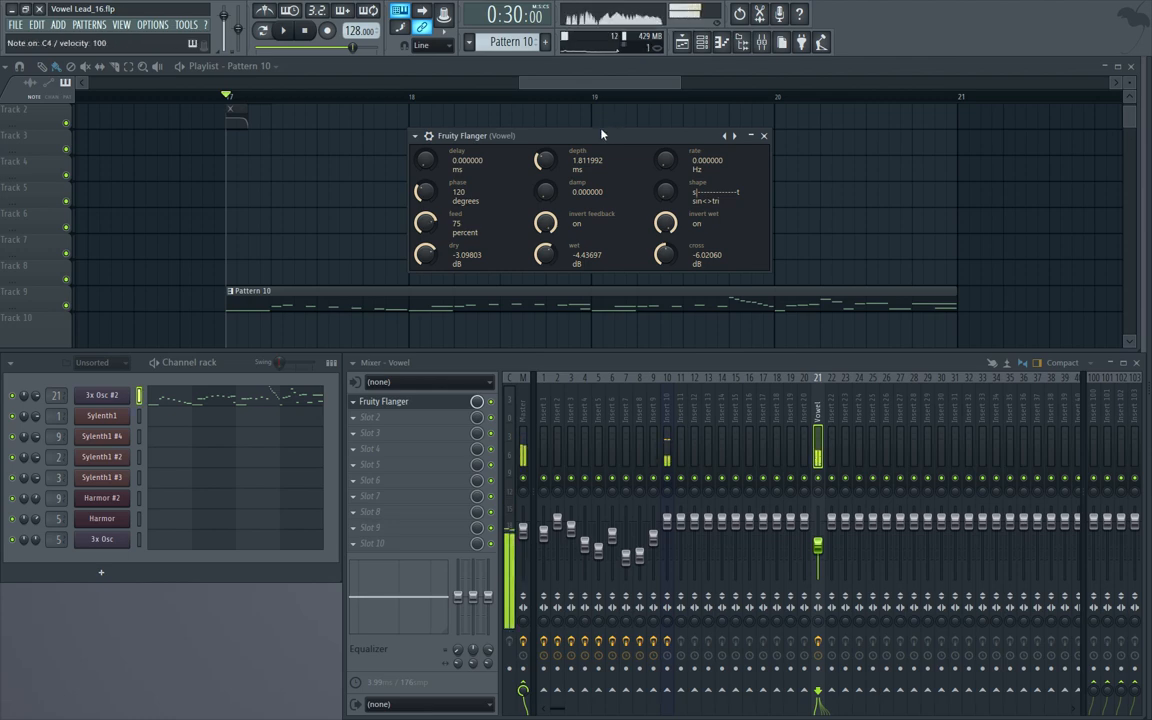
key("b")
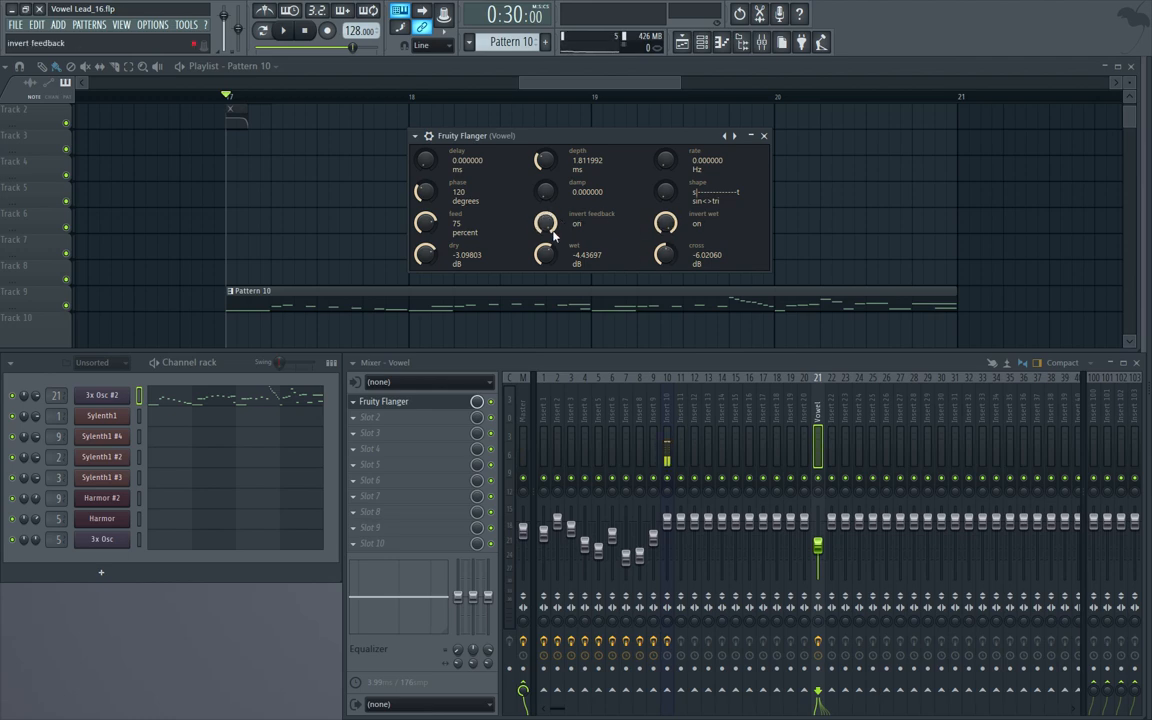
Step: Raise the flanger's dry, wet and cross levels to 0 dB each
left_click_drag(428, 253, 428, 215)
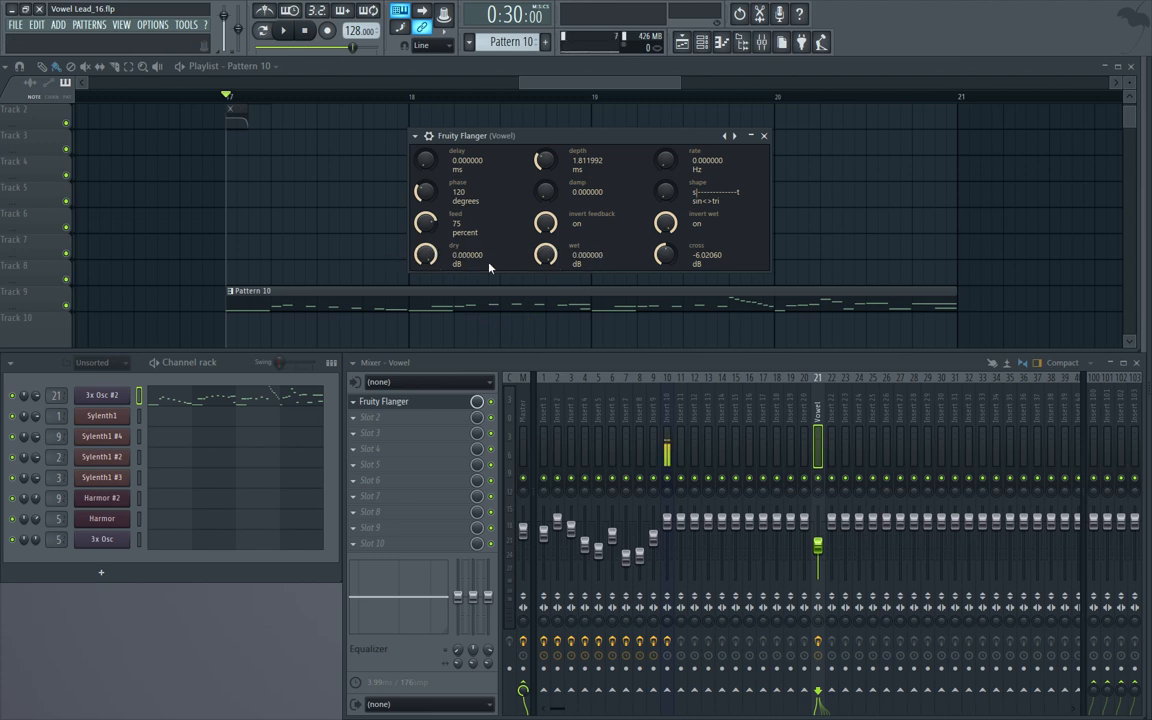
key("b")
left_click_drag(664, 254, 664, 258)
left_click_drag(668, 260, 668, 198)
left_click_drag(660, 136, 673, 134)
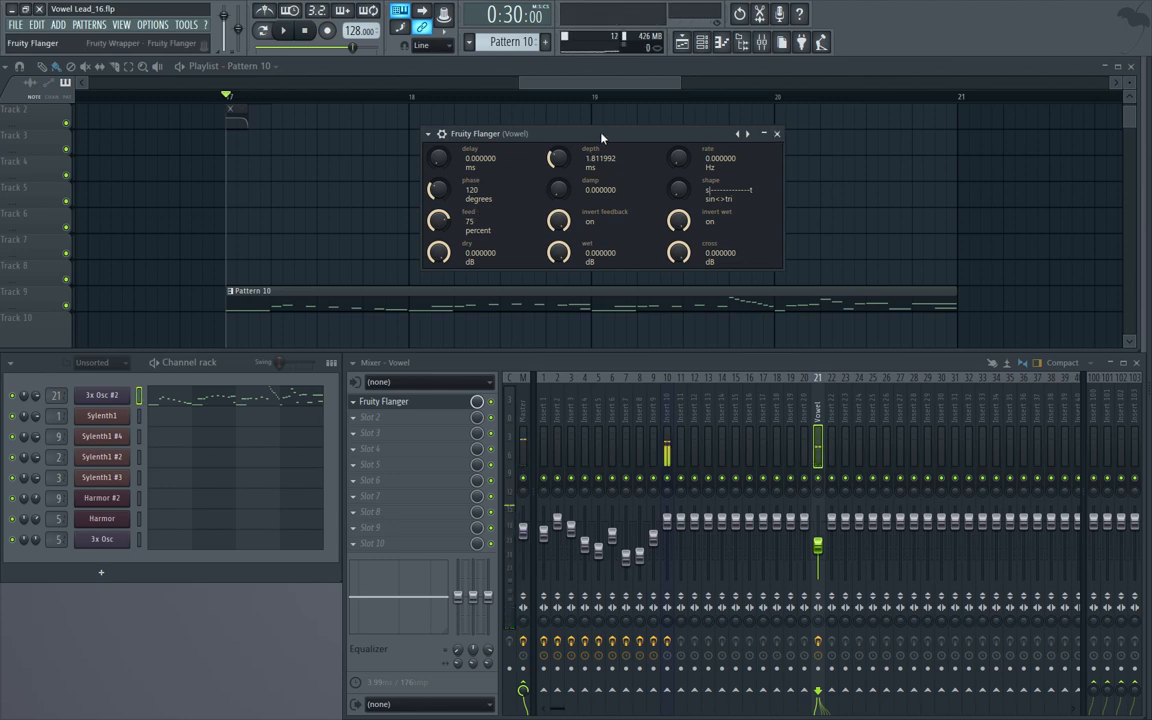
Step: Lower the Fruity Flanger's depth to about 1.41 ms and close the plugin
left_click_drag(601, 136, 577, 187)
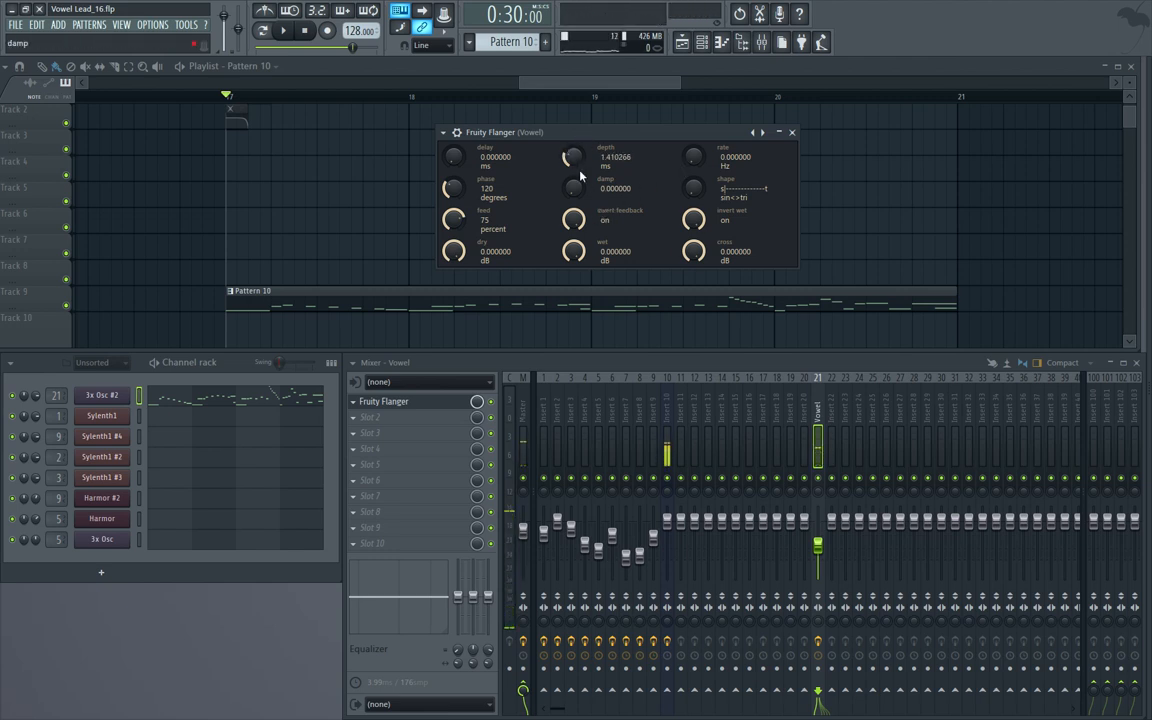
key("Escape")
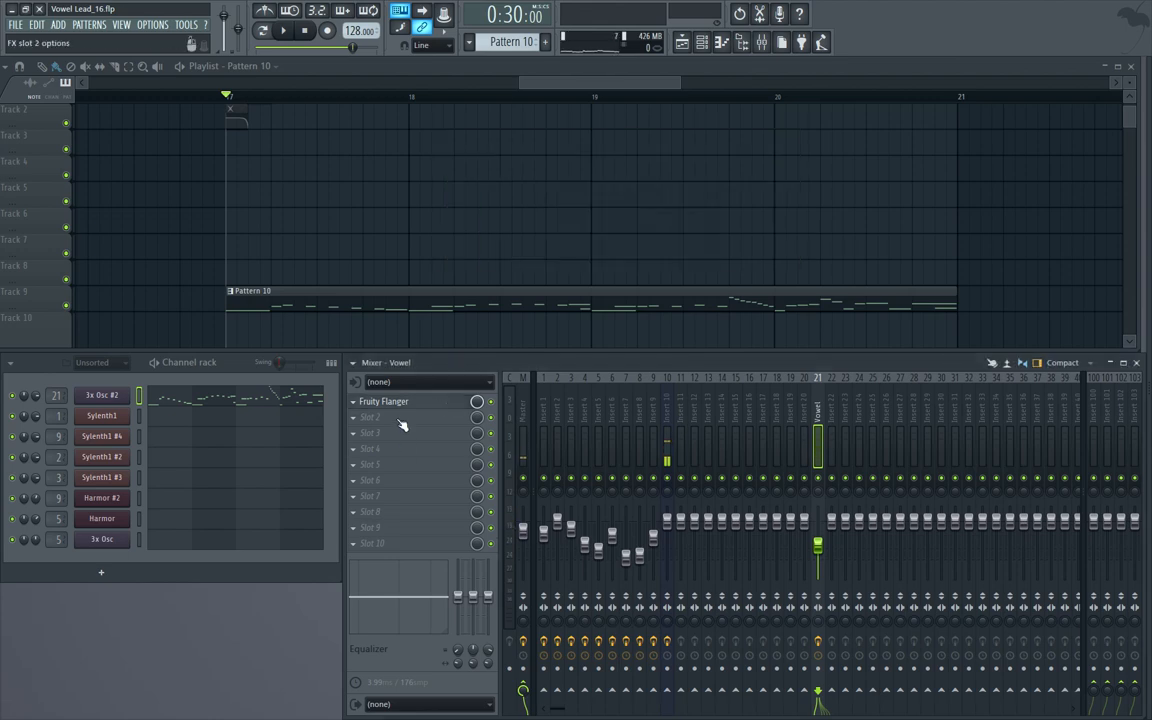
Step: Load Fruity Parametric EQ 2 into the second slot, shape band 1 into a steep high-pass in the low bass, and audition it
left_click(400, 419)
left_click(562, 435)
left_click_drag(407, 219, 557, 168)
key("c")
left_click_drag(329, 277, 341, 277)
left_click_drag(567, 352, 567, 356)
key("c")
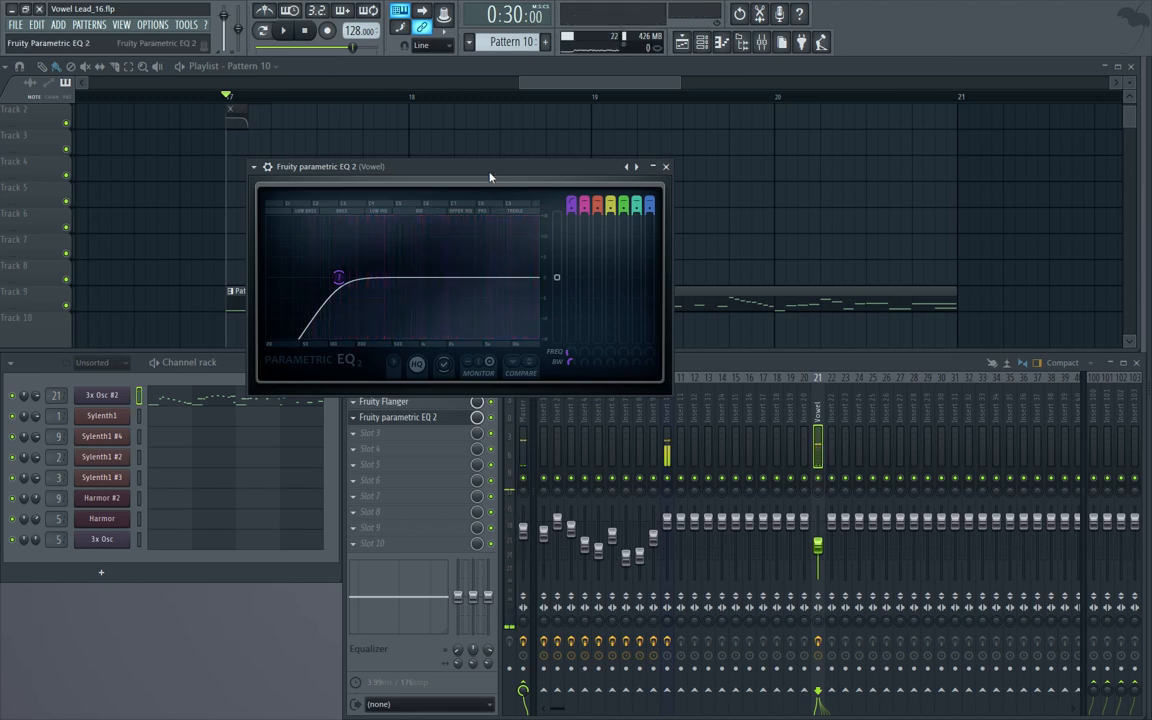
key("z")
left_click_drag(489, 172, 571, 137)
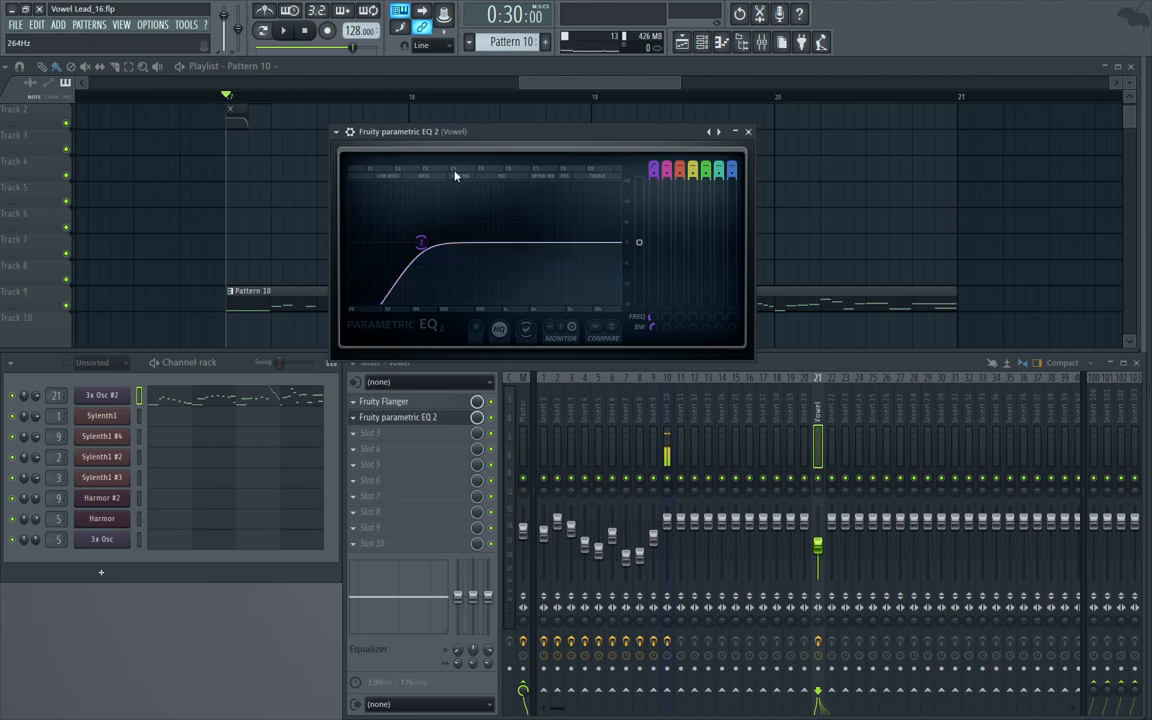
Step: Make EQ band 7 a low-pass at about 12.2 kHz with 55% bandwidth and audition the result
left_click_drag(451, 131, 457, 137)
left_click_drag(421, 244, 446, 261)
left_click_drag(529, 146, 512, 144)
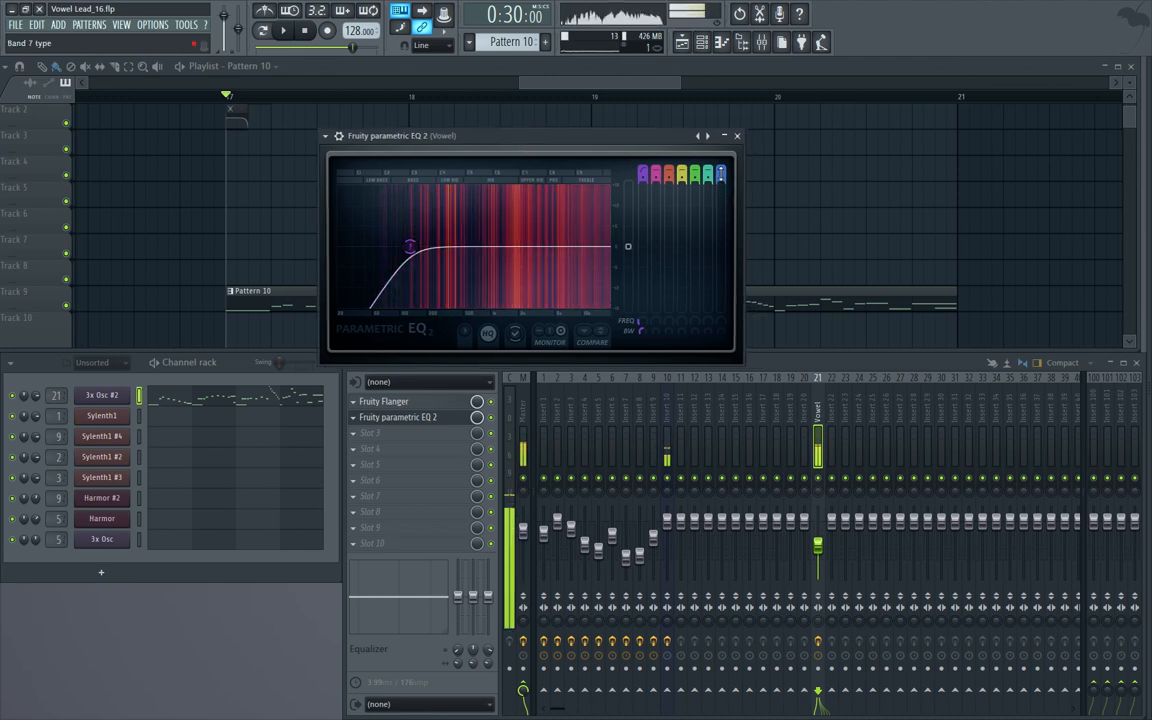
left_click_drag(627, 246, 565, 246)
left_click_drag(720, 324, 720, 309)
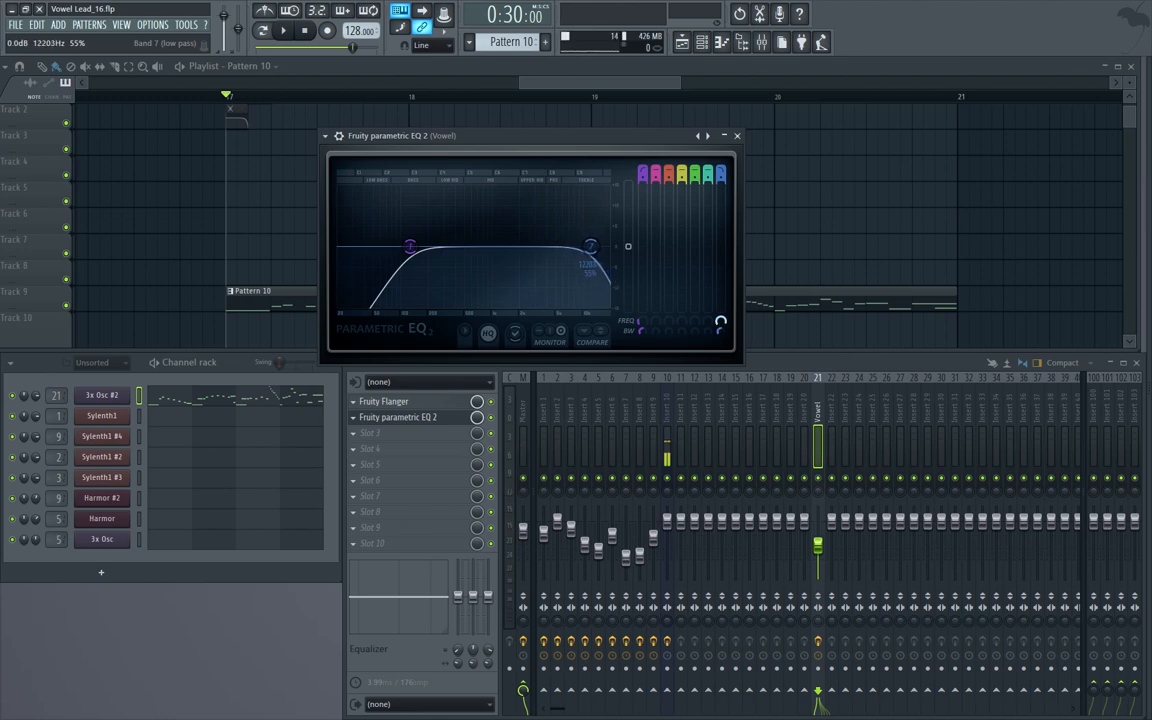
key("z")
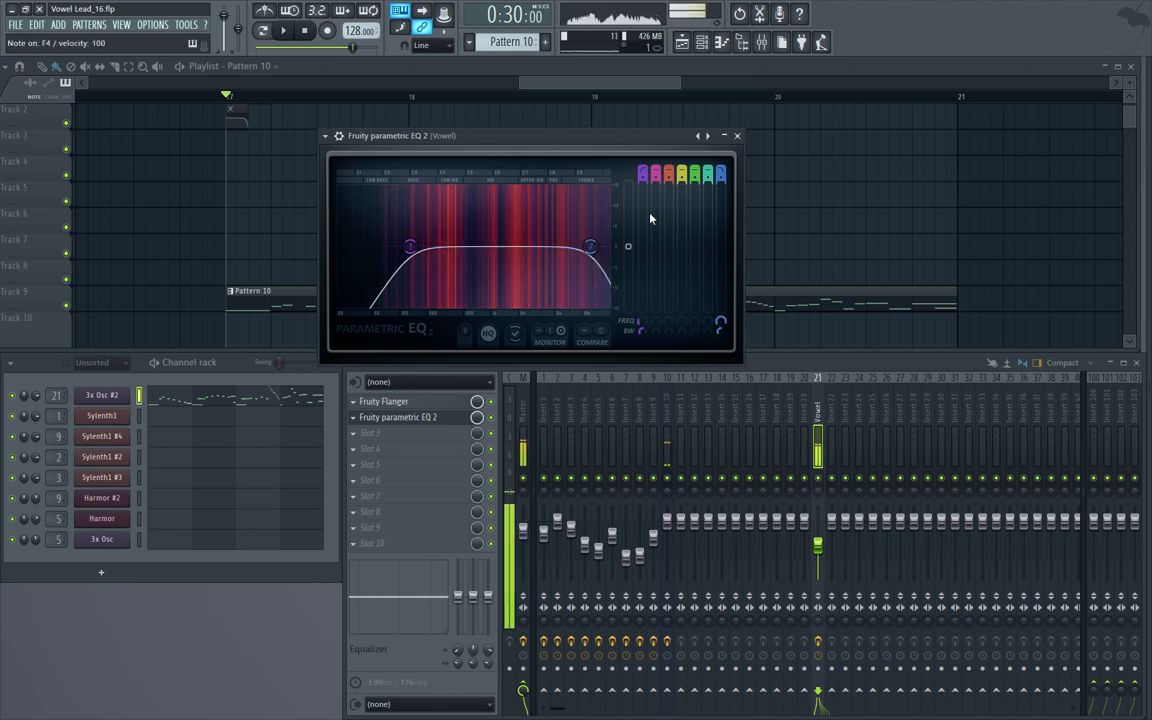
Step: Find a resonance with a narrow boost on EQ band 3, turn it into a small cut at about 502 Hz, and audition it
left_click_drag(478, 250, 463, 196)
key("z")
key("z")
key("v")
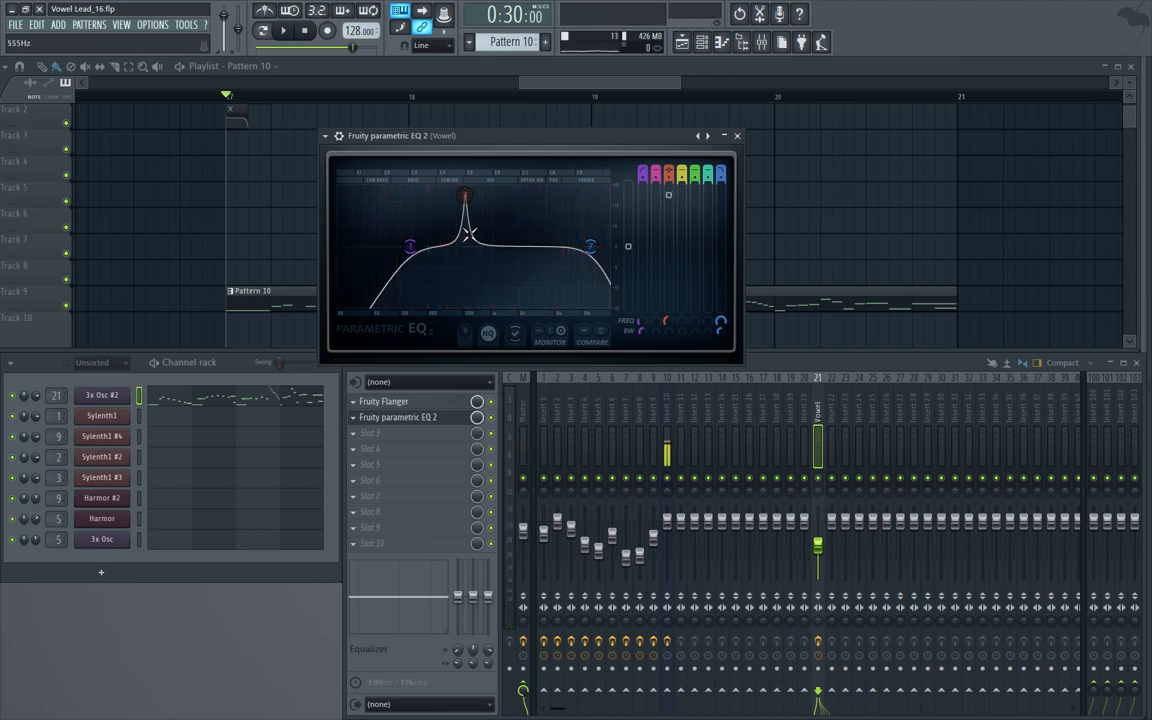
left_click_drag(670, 197, 668, 261)
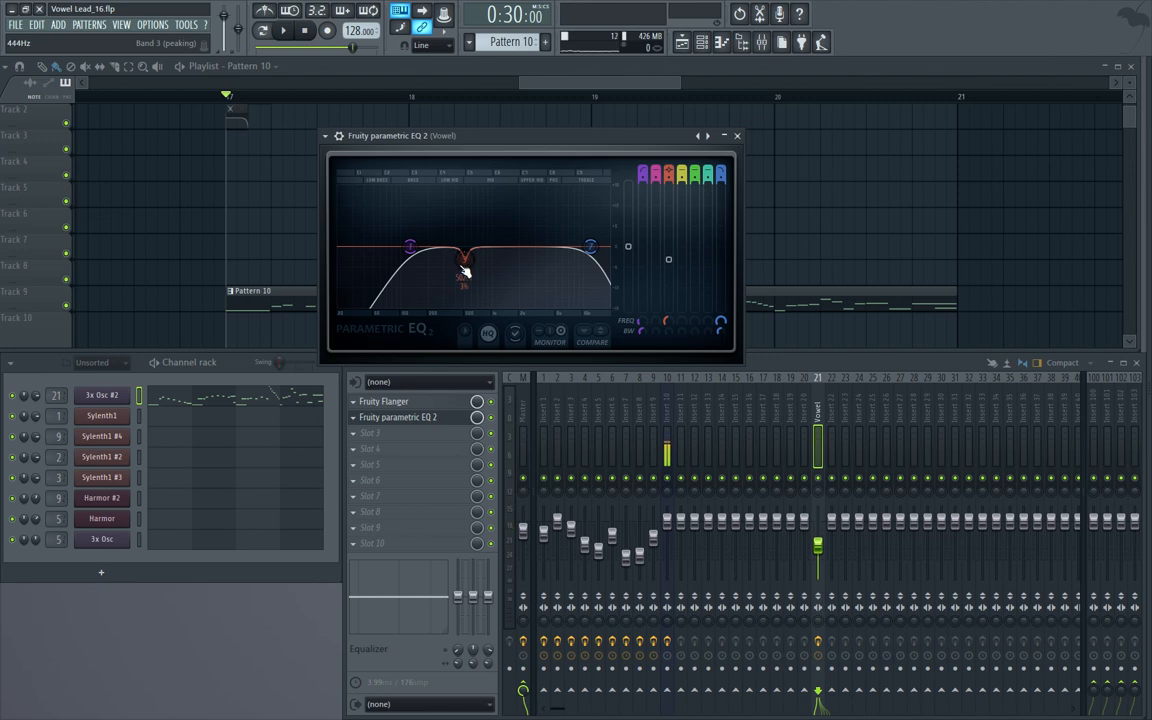
key("v")
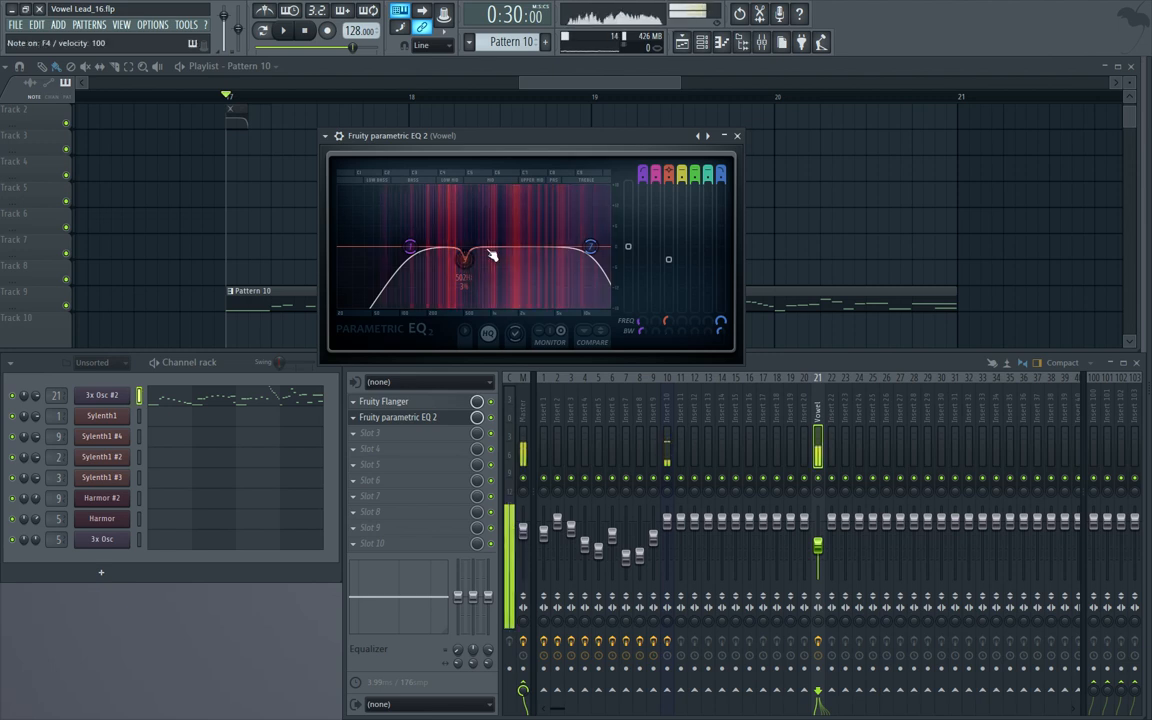
left_click(737, 136)
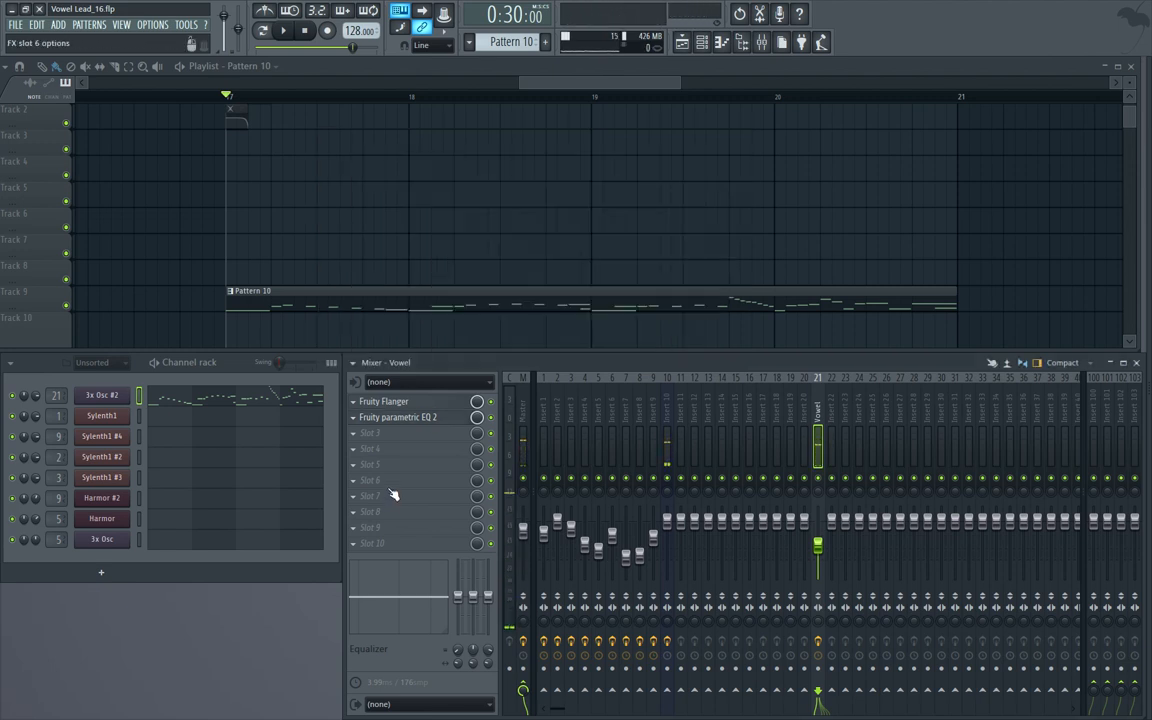
Step: Load Fruity Fast Dist into the third slot, switch it to distortion type B, reduce its mix, and audition the lead
left_click(415, 442)
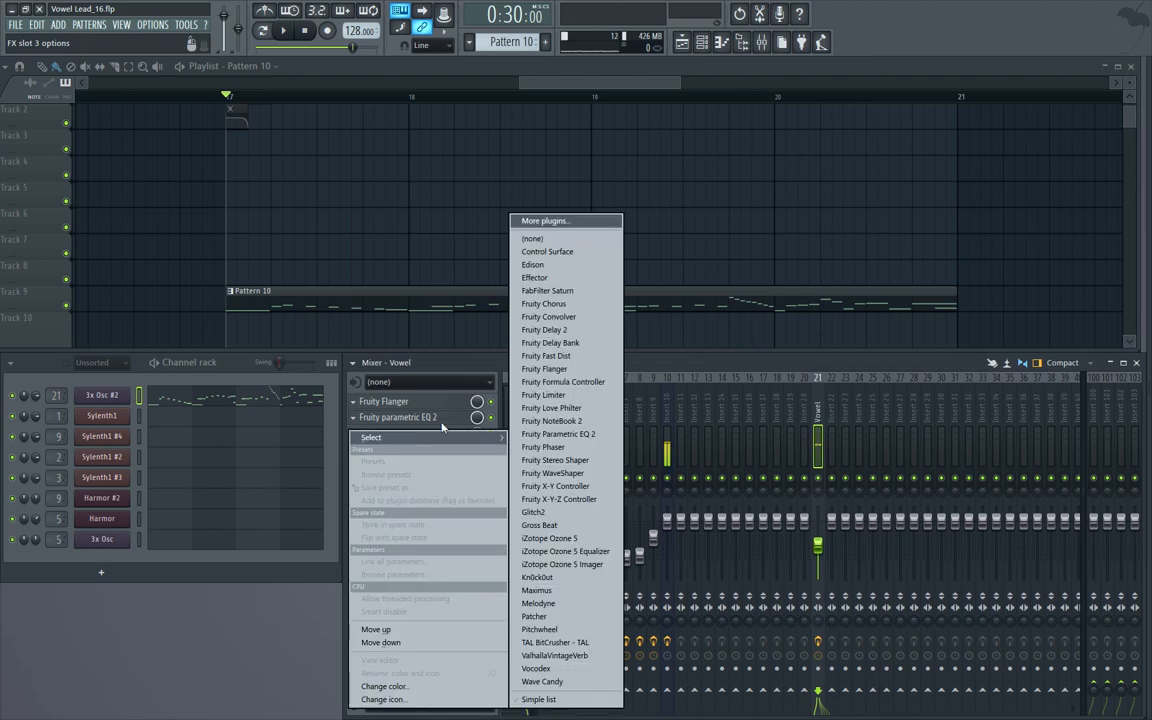
left_click(578, 357)
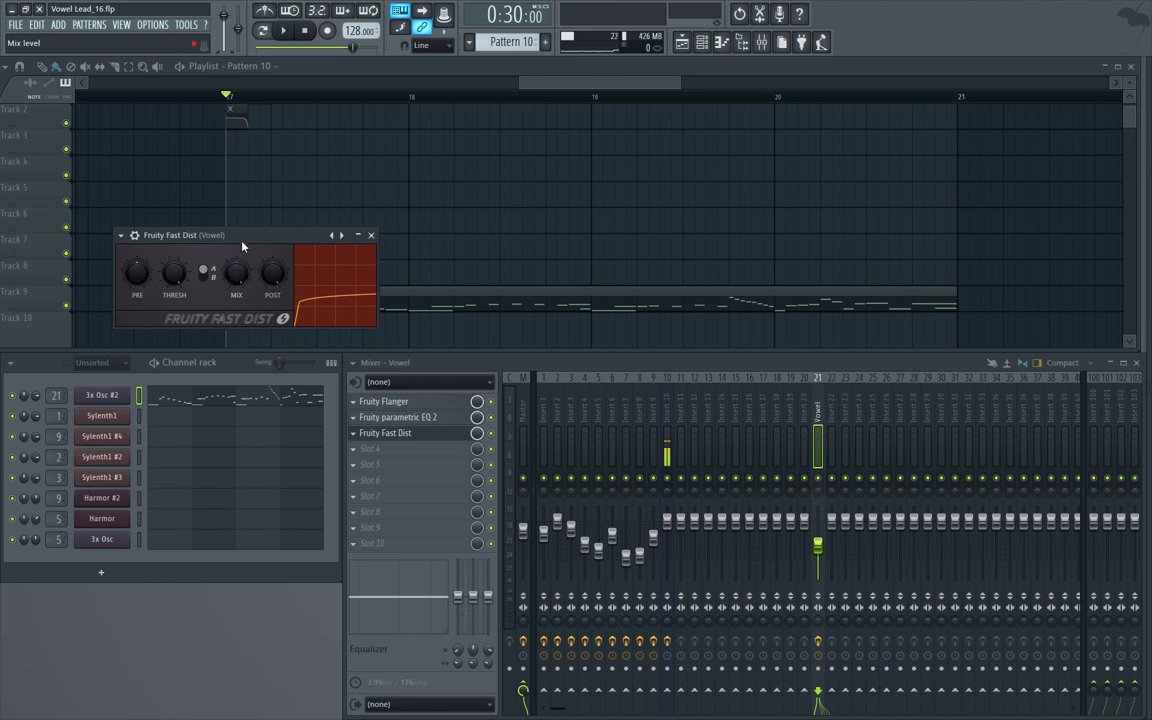
left_click_drag(240, 231, 246, 162)
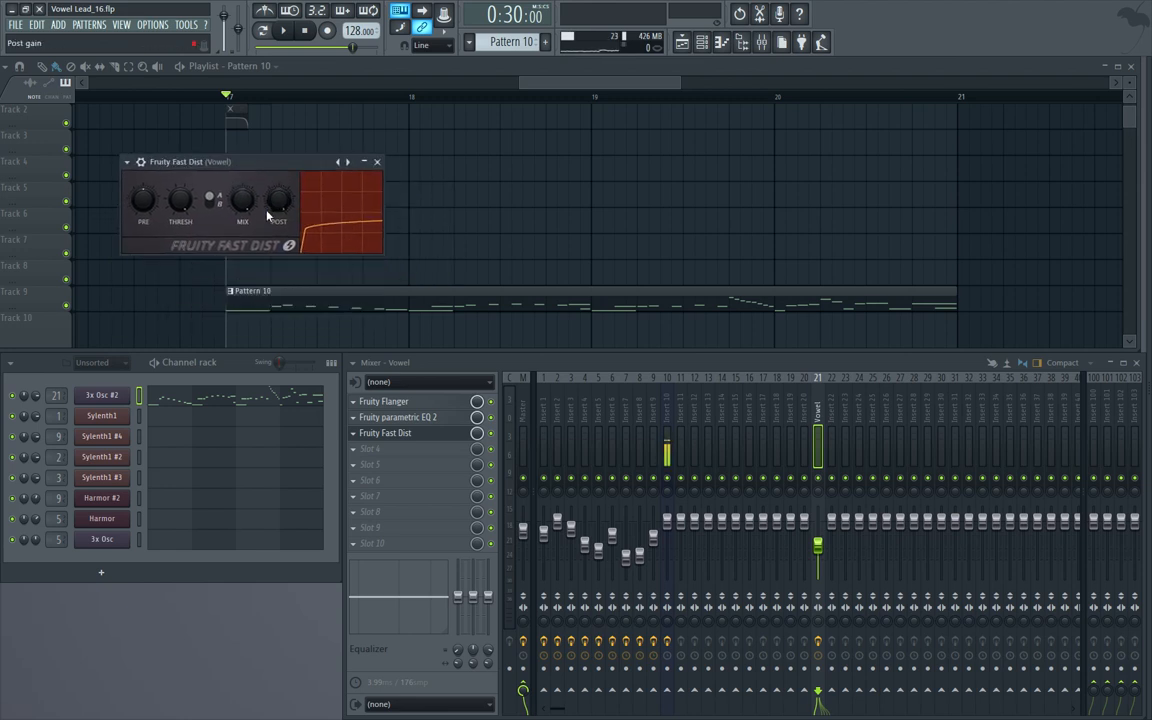
left_click(211, 200)
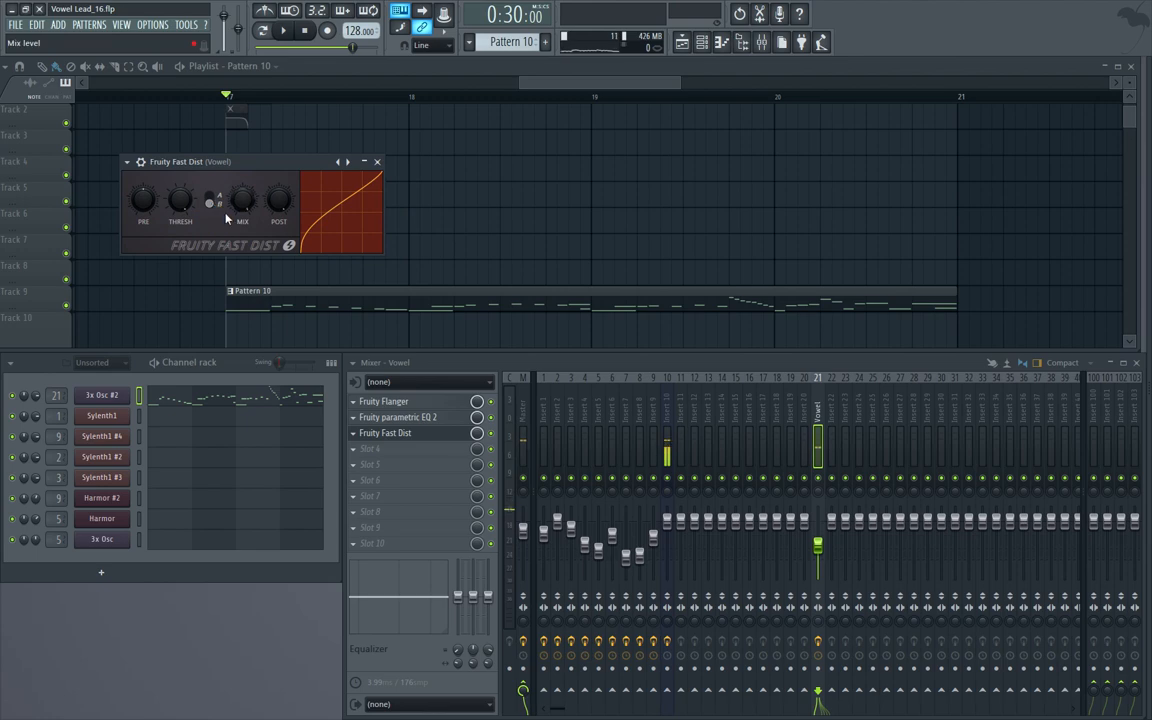
left_click(211, 200)
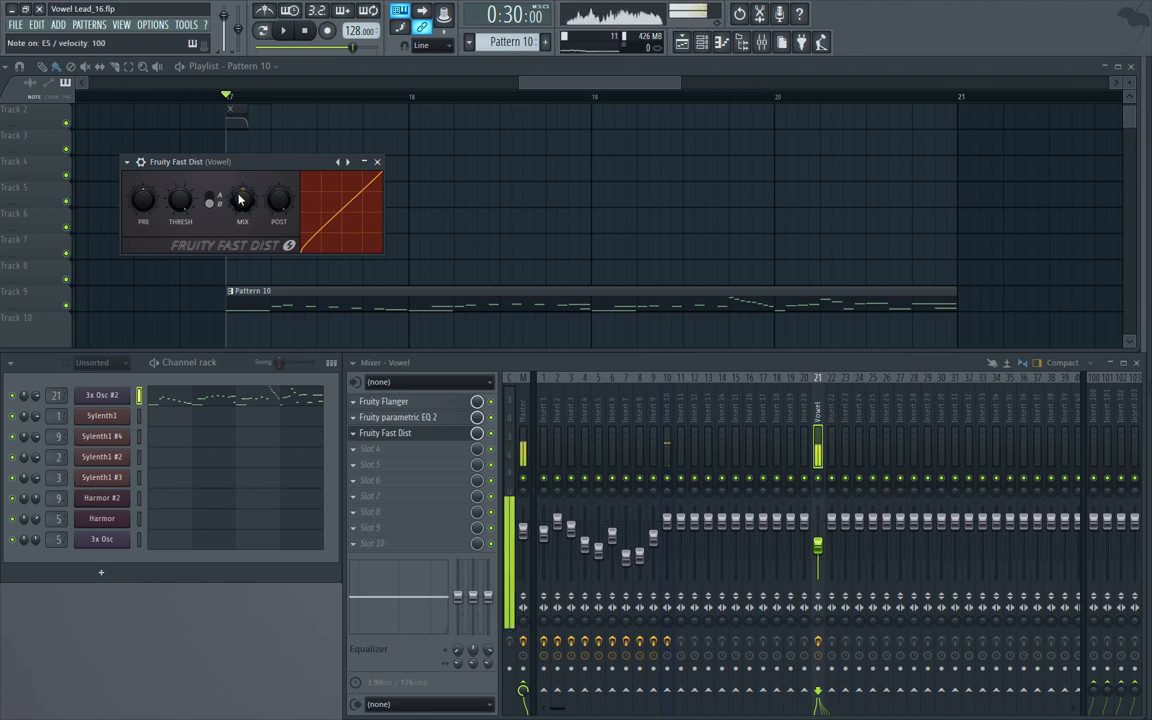
left_click(377, 164)
Step: Review the Parametric EQ 2 and Fast Dist settings side by side and audition the lead through both
left_click(430, 417)
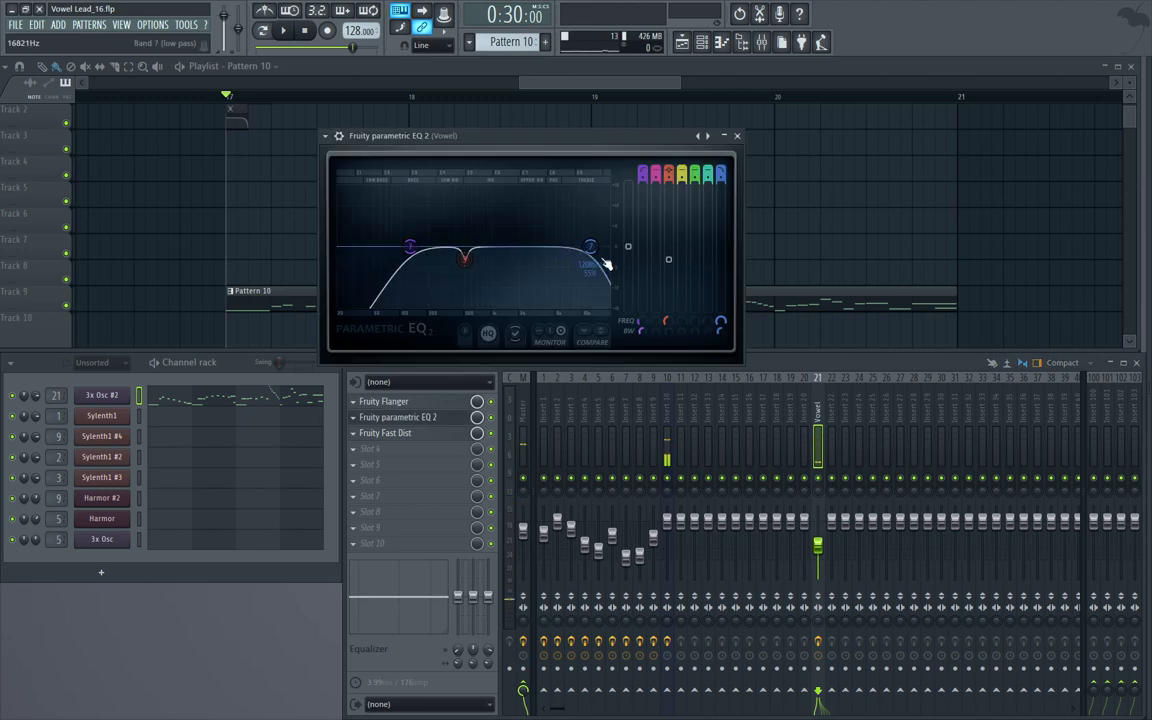
left_click_drag(586, 136, 840, 114)
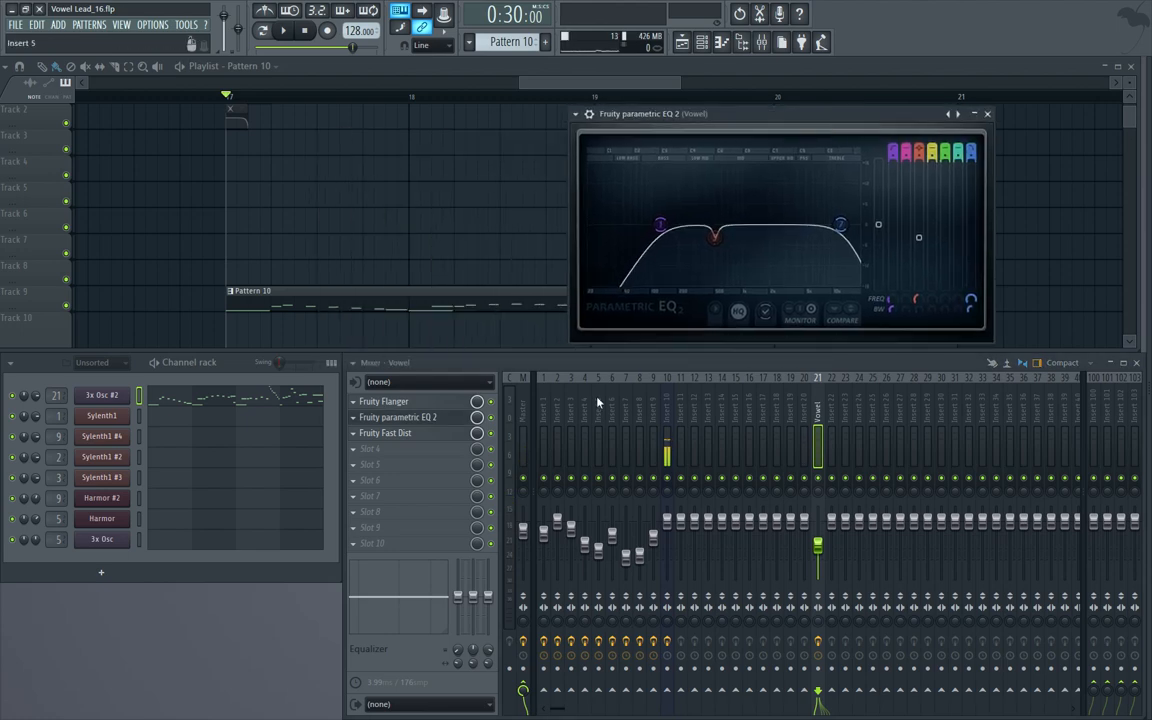
left_click(440, 434)
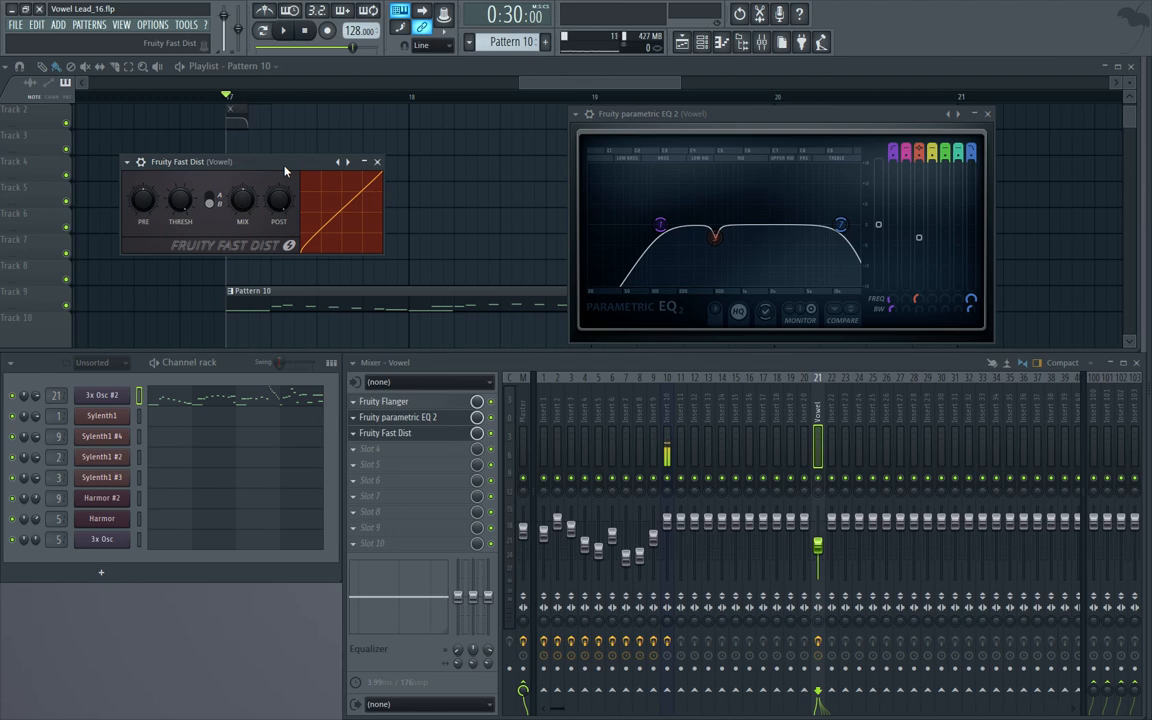
left_click(377, 162)
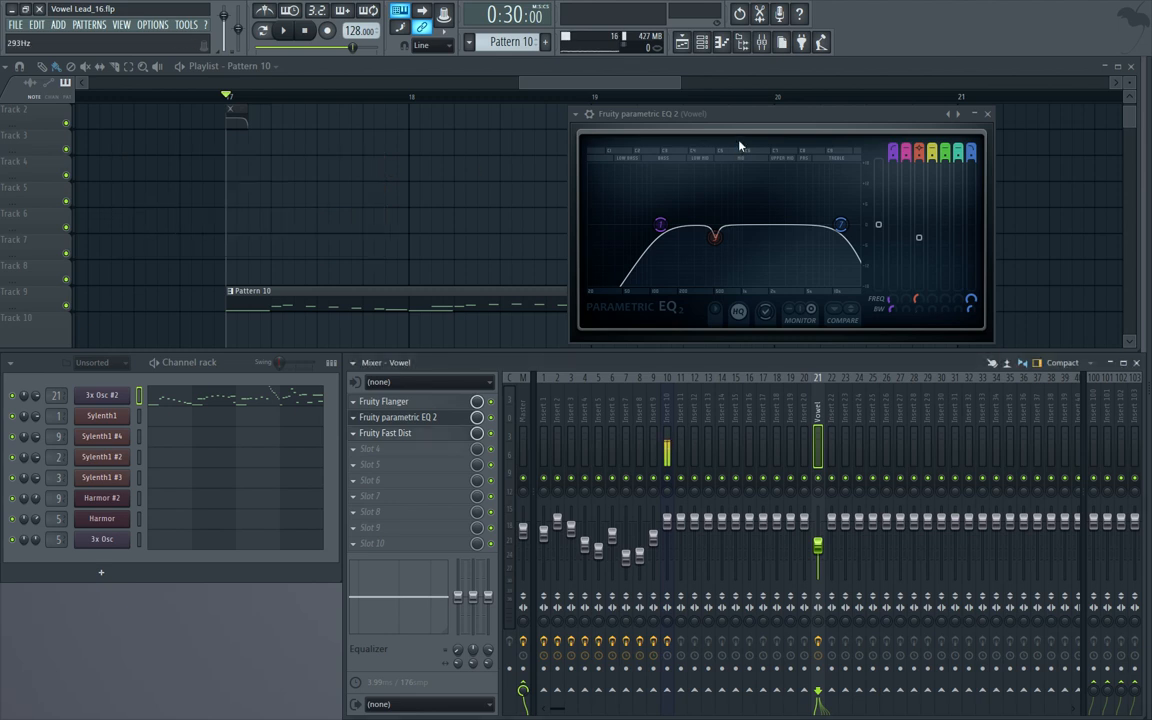
left_click_drag(664, 114, 591, 114)
key("space")
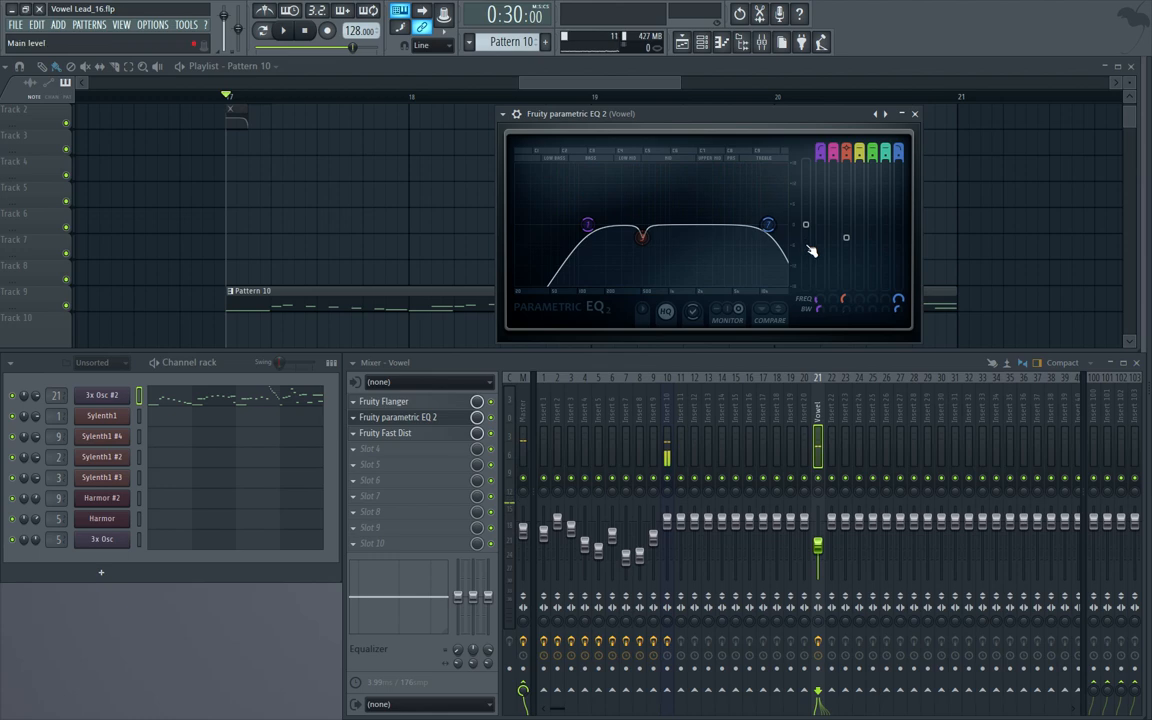
left_click_drag(640, 110, 597, 110)
left_click(430, 417)
key("z")
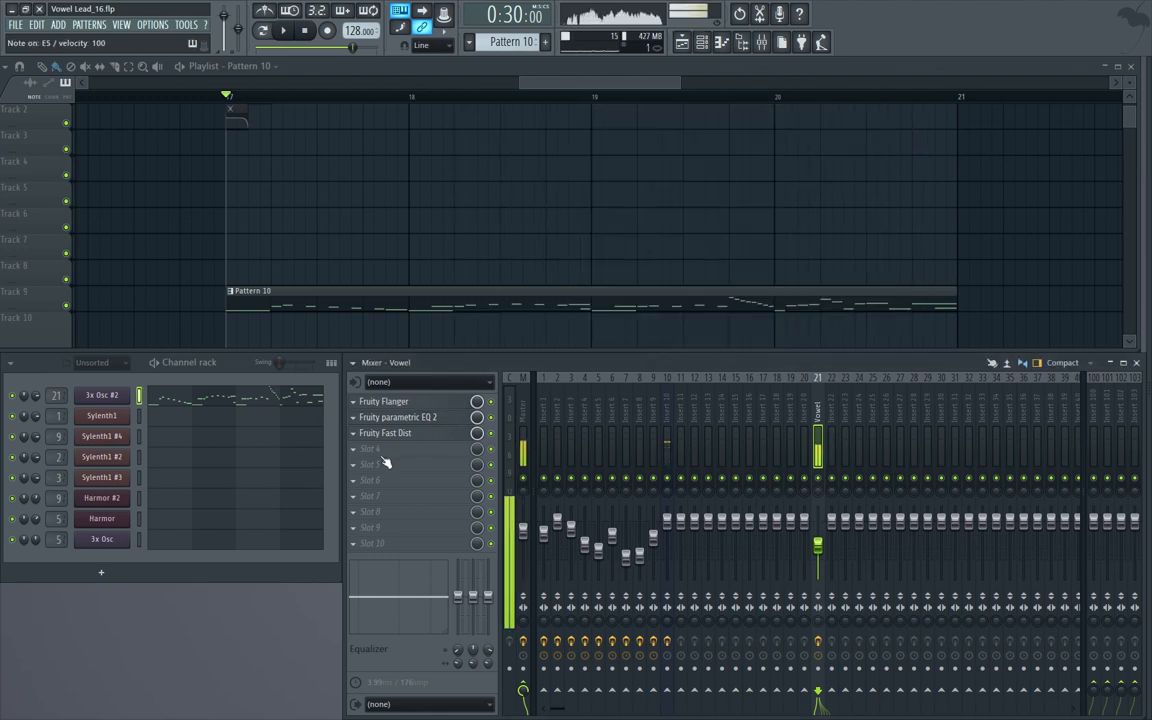
Step: Load Fruity Love Philter into the fourth slot, choose one of its presets, and audition the lead
left_click(377, 454)
left_click(656, 403)
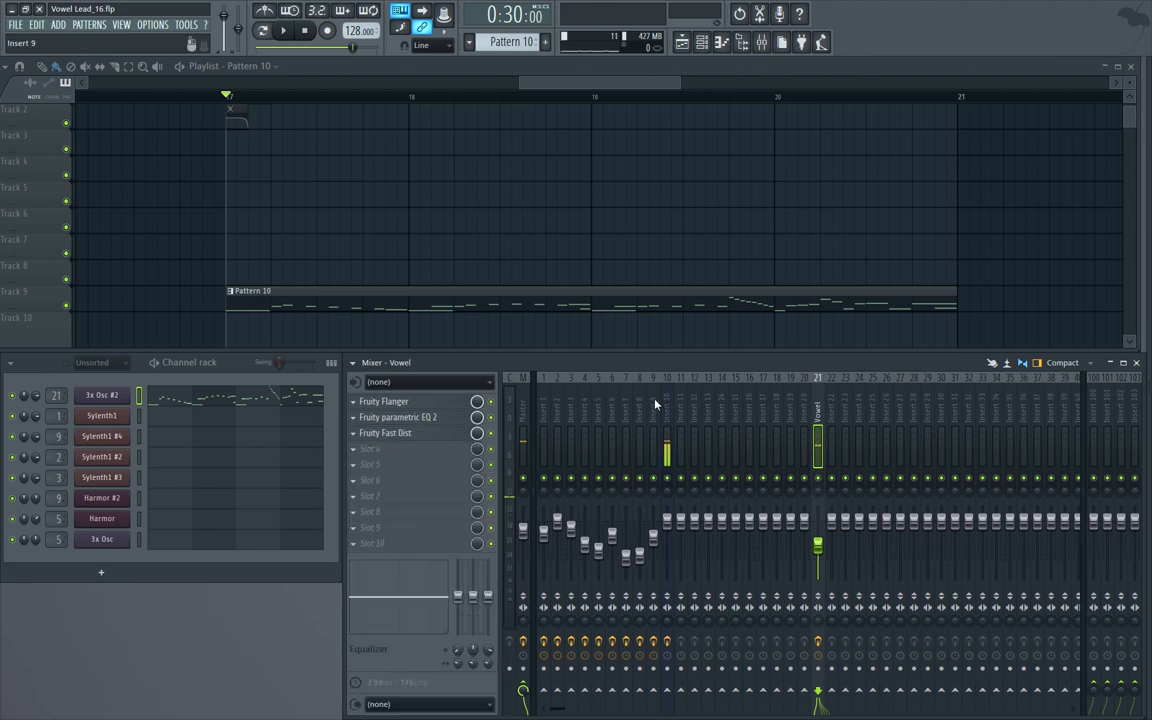
left_click(415, 457)
mouse_move(390, 369)
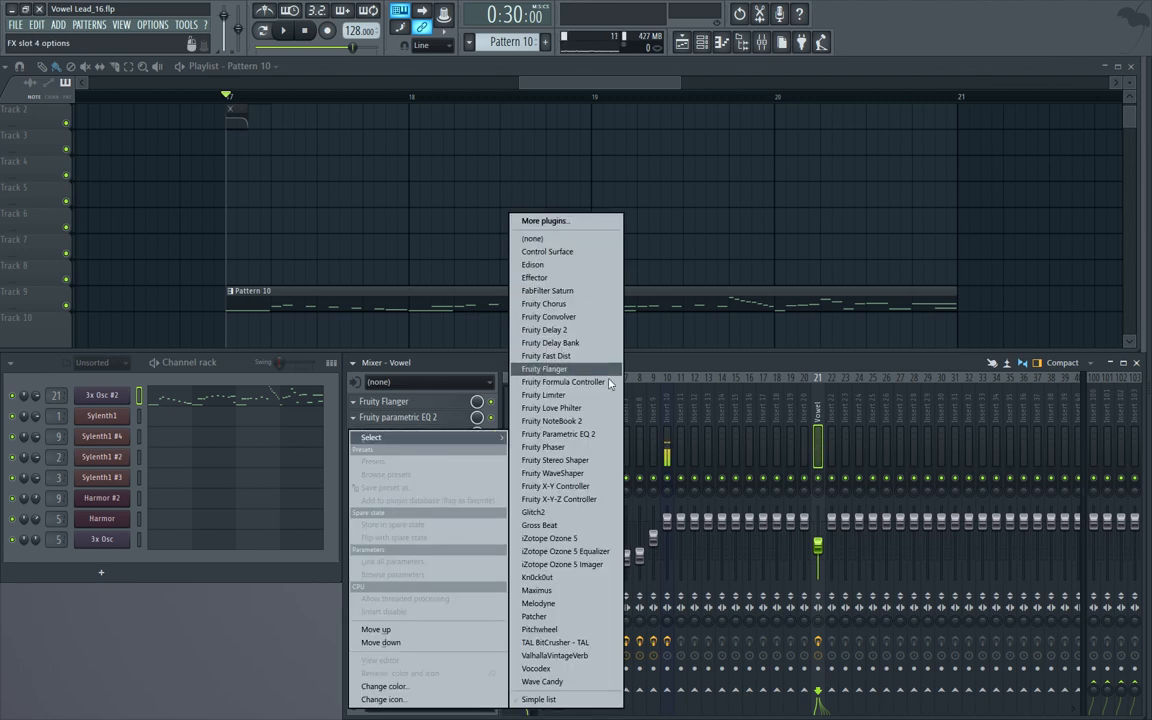
left_click(552, 404)
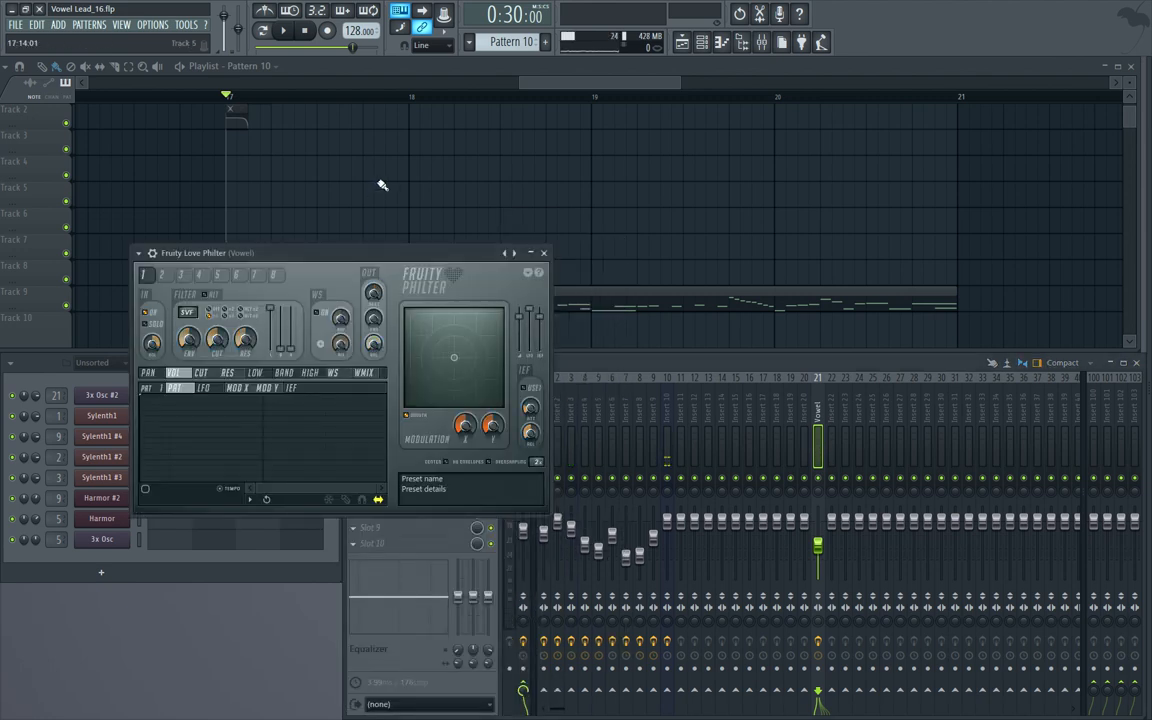
right_click(506, 254)
left_click(518, 41)
key("Escape")
key("z")
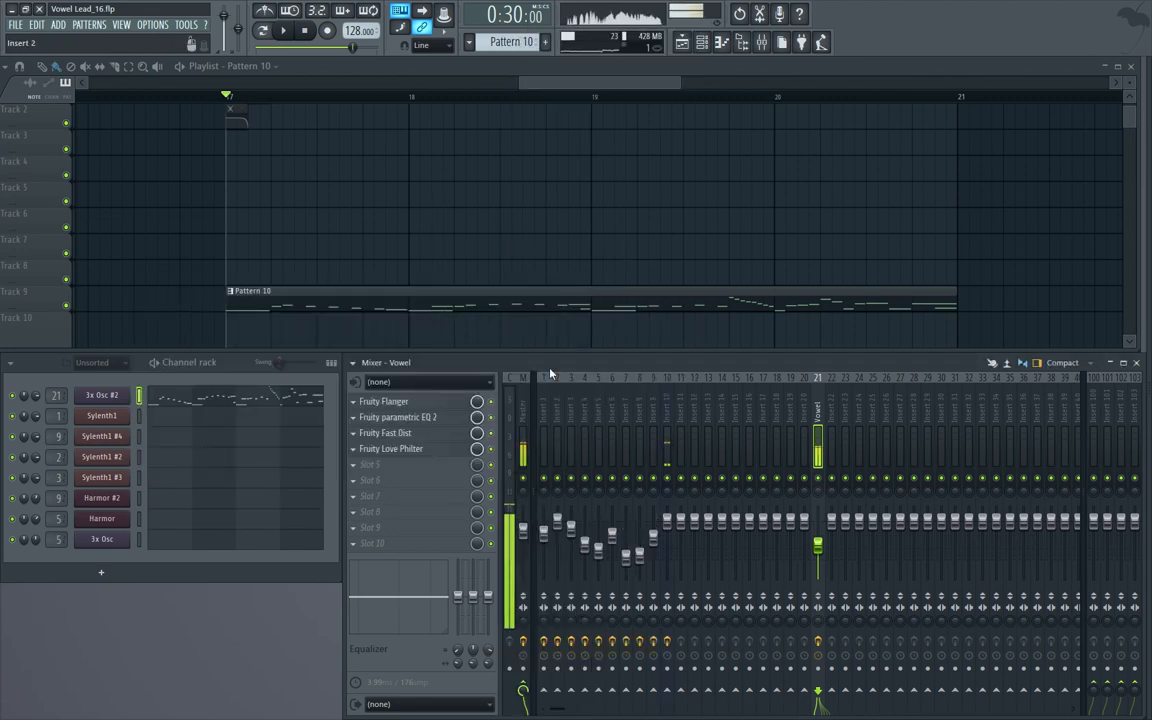
Step: Load ValhallaVintageVerb into the fifth slot and set its mix to 10% and predelay to 56 ms
right_click(411, 466)
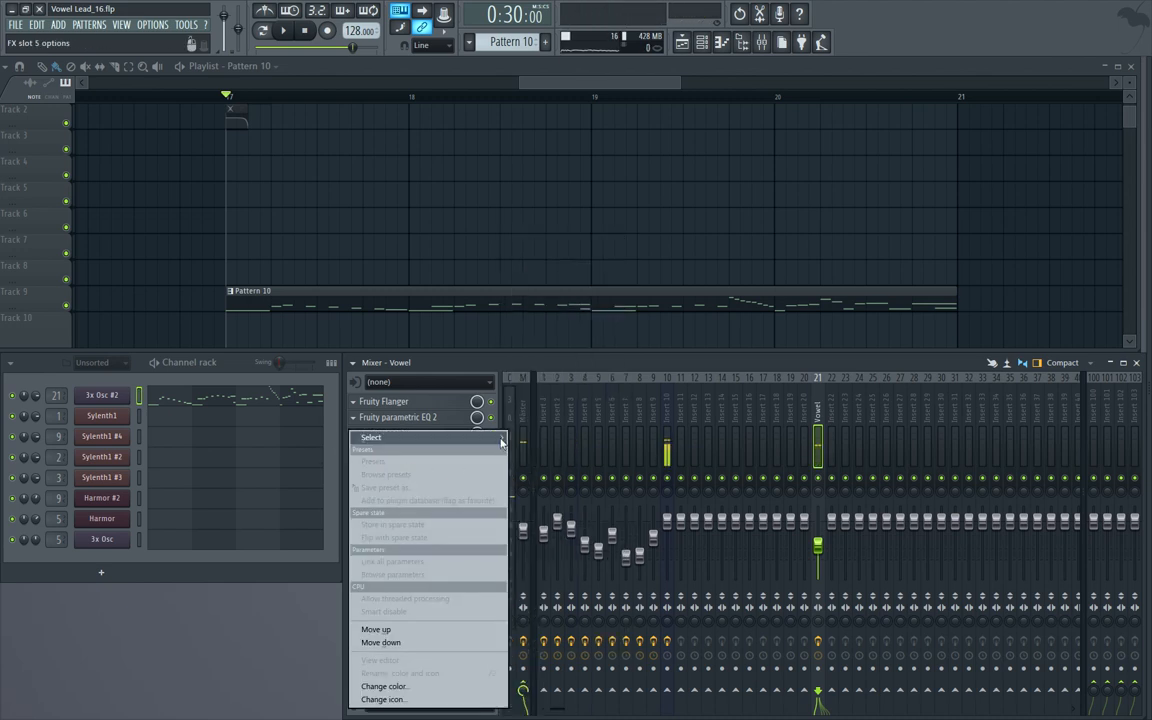
mouse_move(455, 437)
left_click(556, 655)
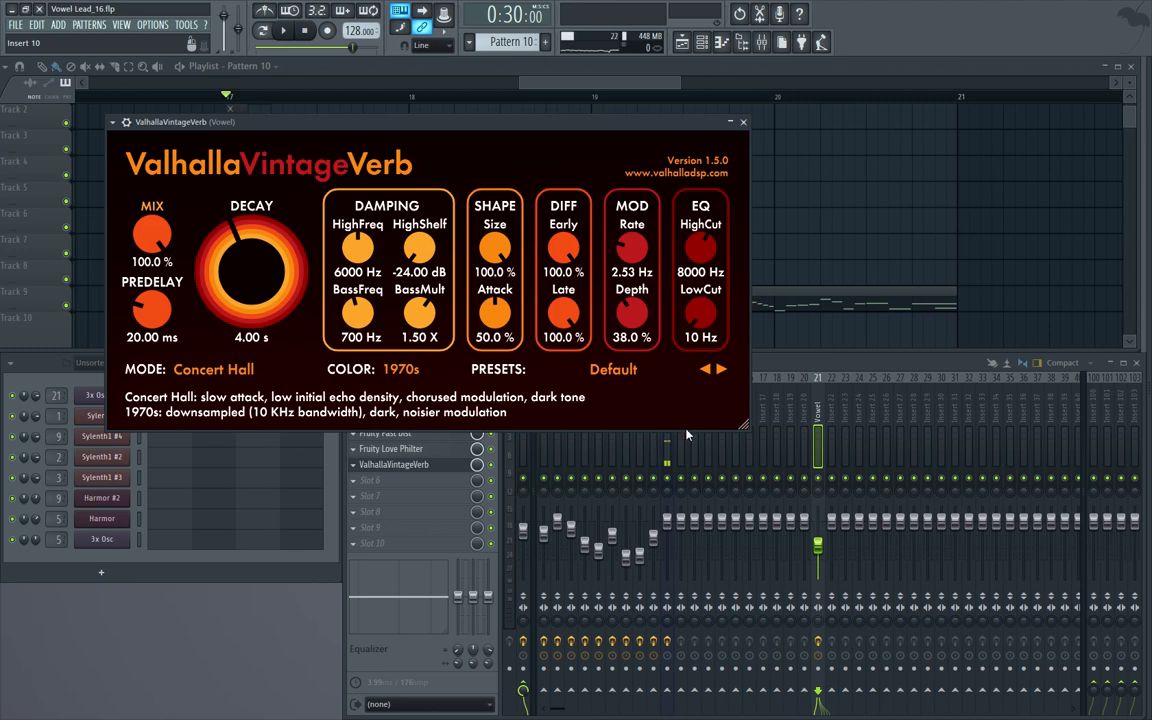
type("10")
key("Return")
left_click(149, 339)
type("56")
key("Return")
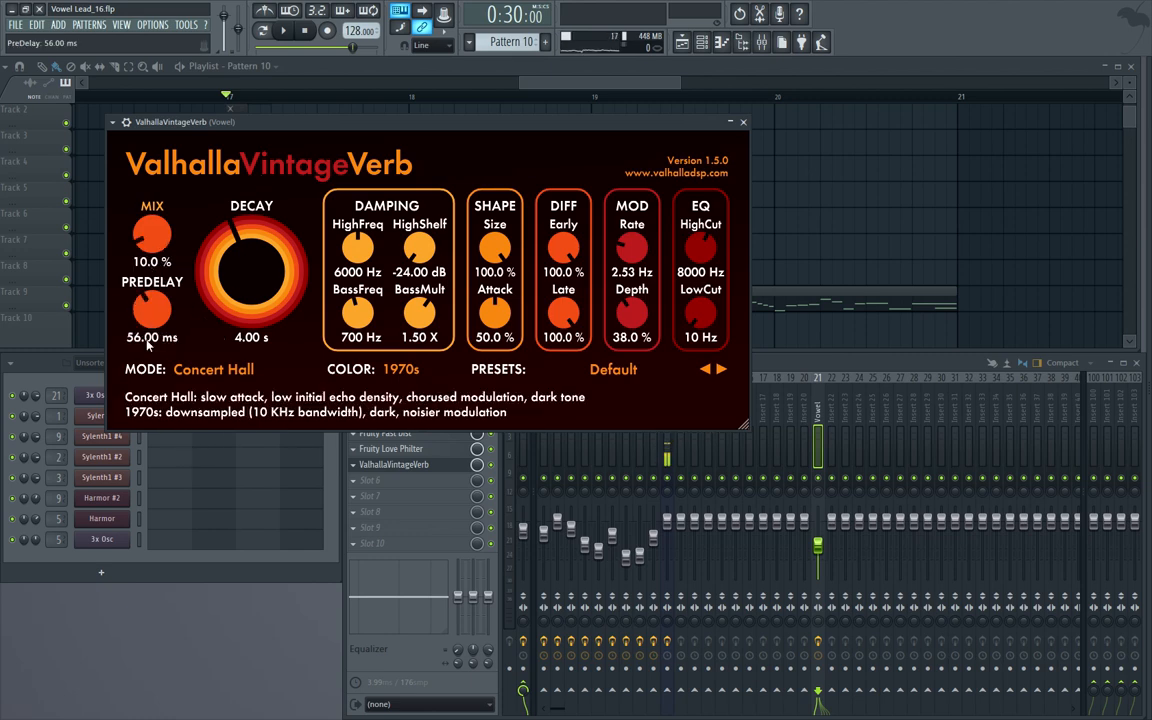
Step: Set the ValhallaVintageVerb decay to 1 second
left_click_drag(280, 122, 336, 123)
left_click(313, 338)
type("1")
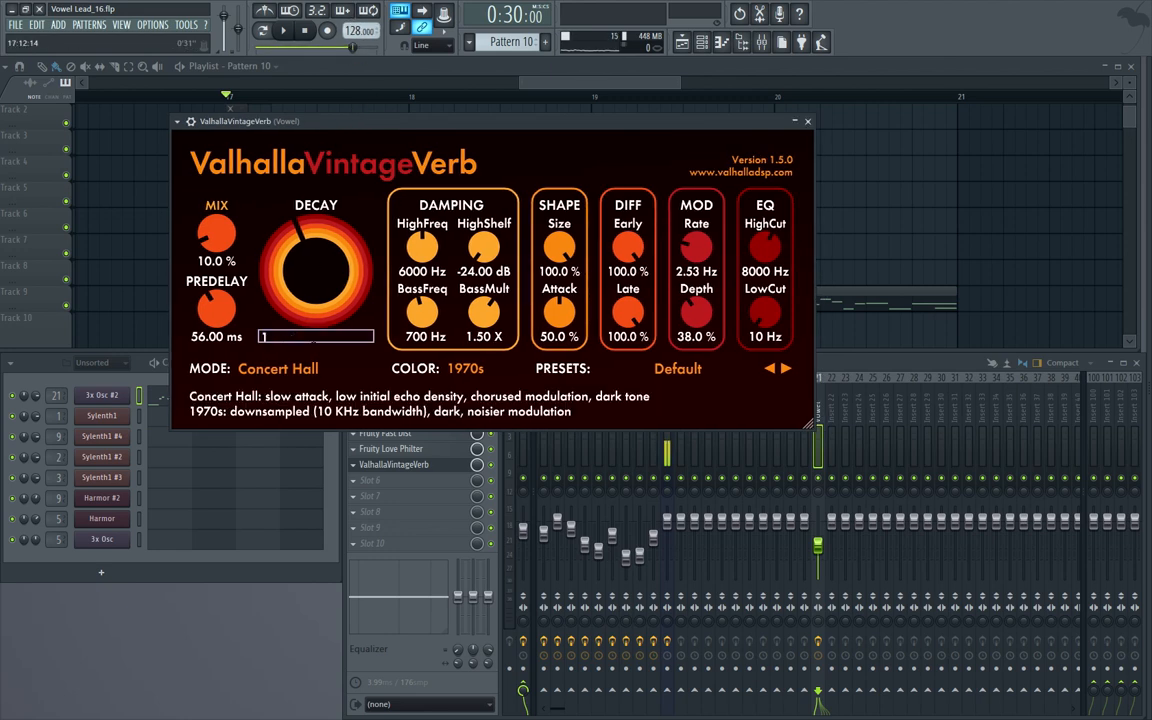
key("Return")
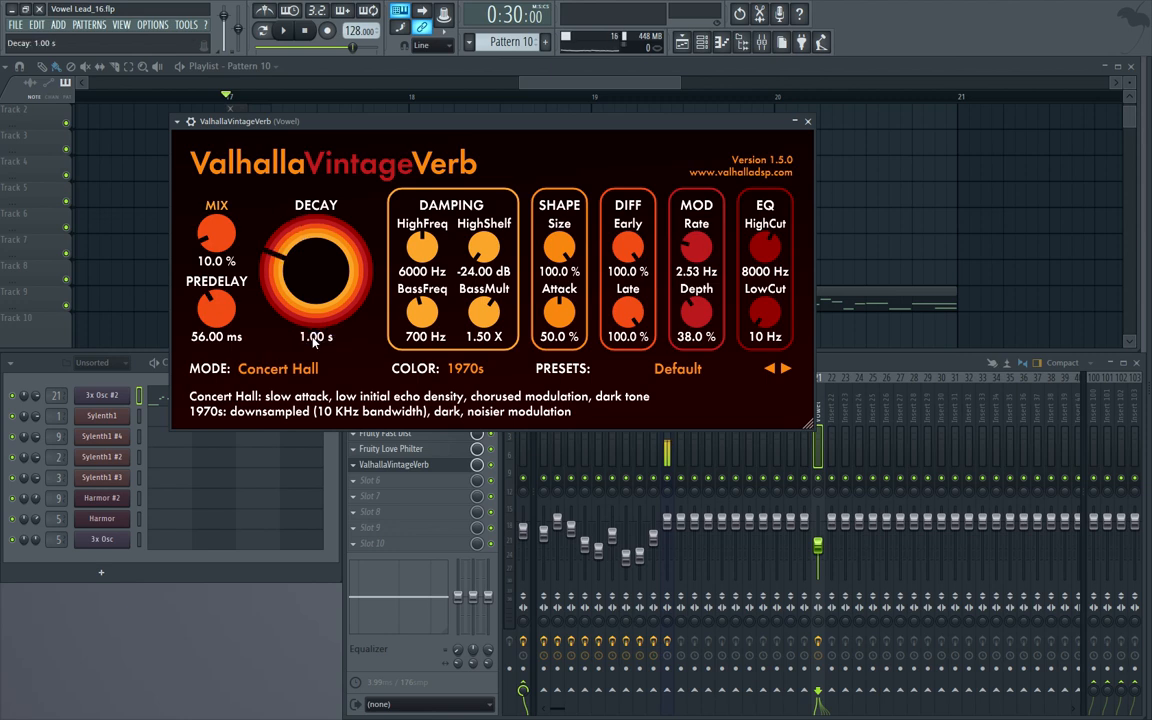
left_click_drag(339, 121, 789, 127)
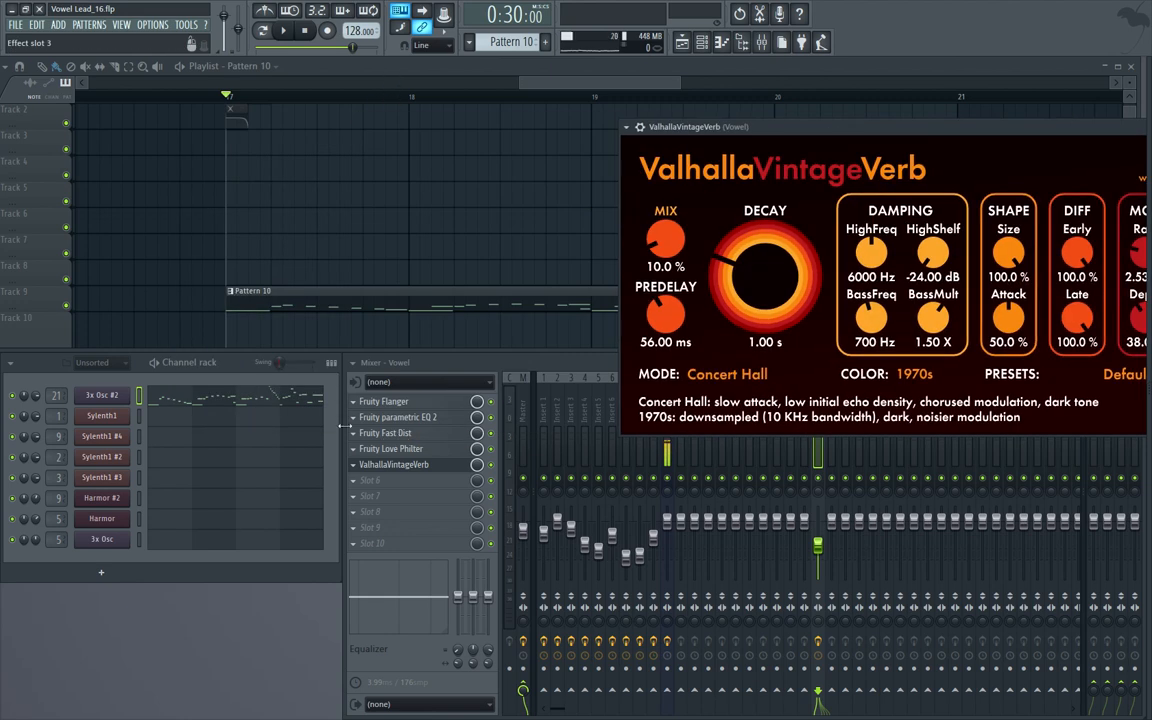
left_click(239, 368)
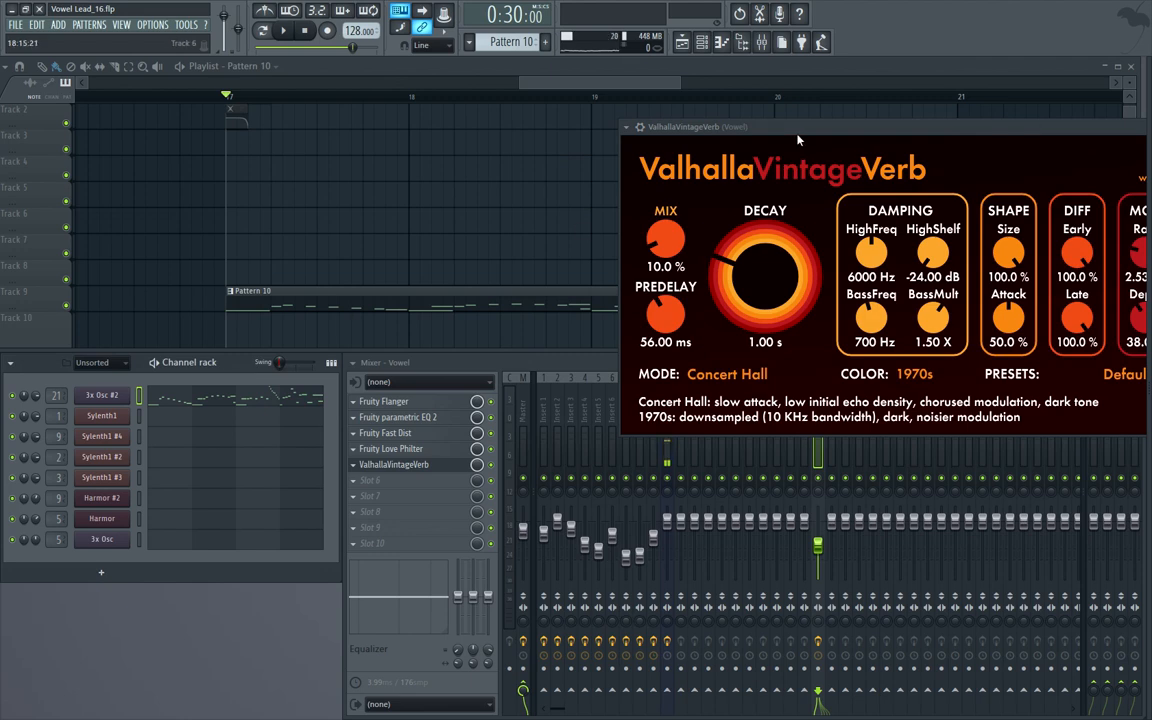
left_click_drag(798, 140, 614, 113)
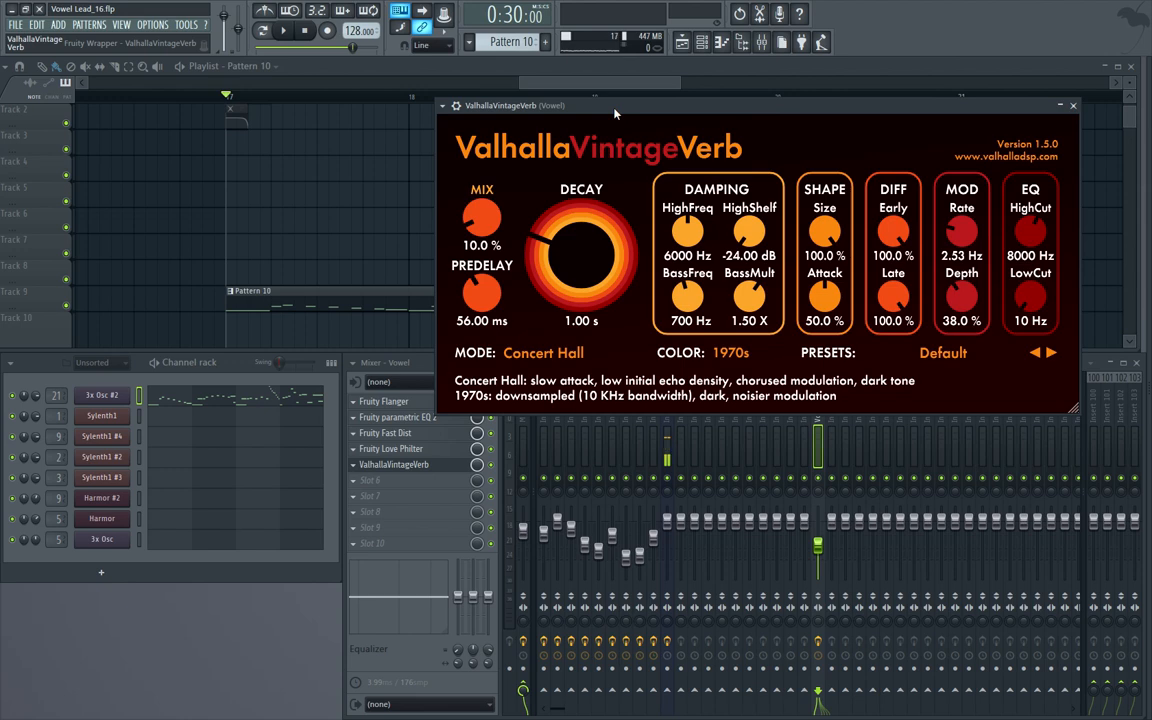
left_click_drag(614, 113, 343, 87)
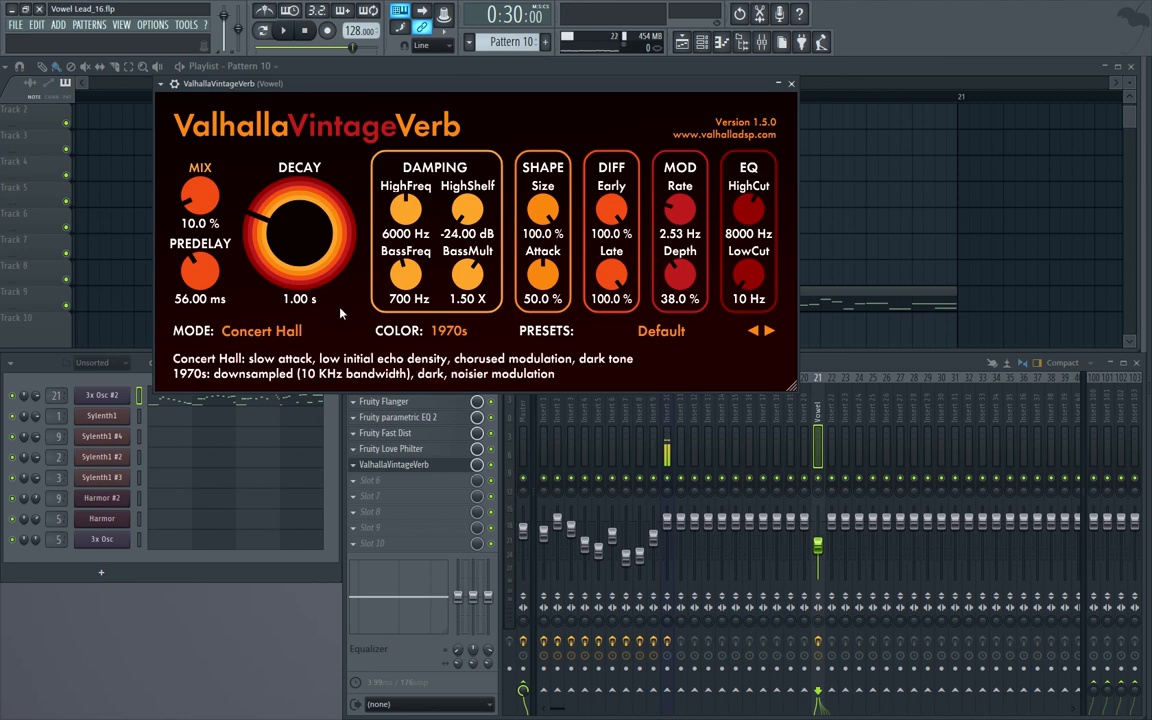
Step: Set the reverb's damping HighFreq to 3000 Hz and HighShelf to -12 dB
left_click_drag(478, 89, 490, 90)
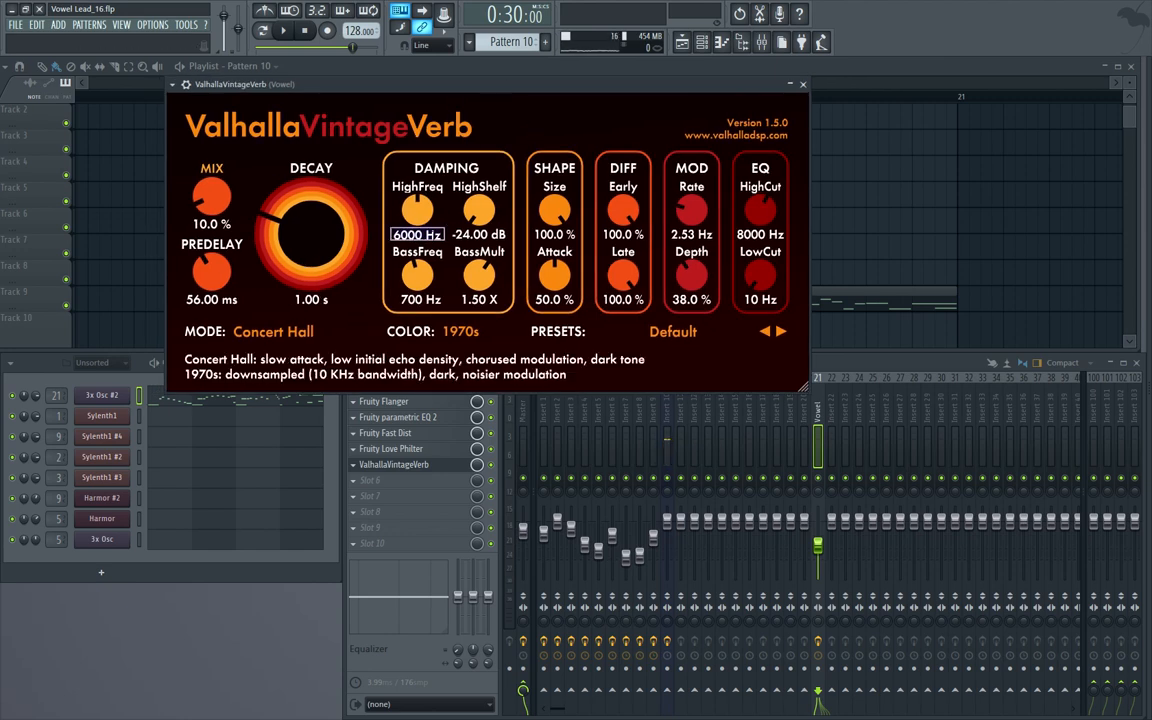
type("3000")
key("Return")
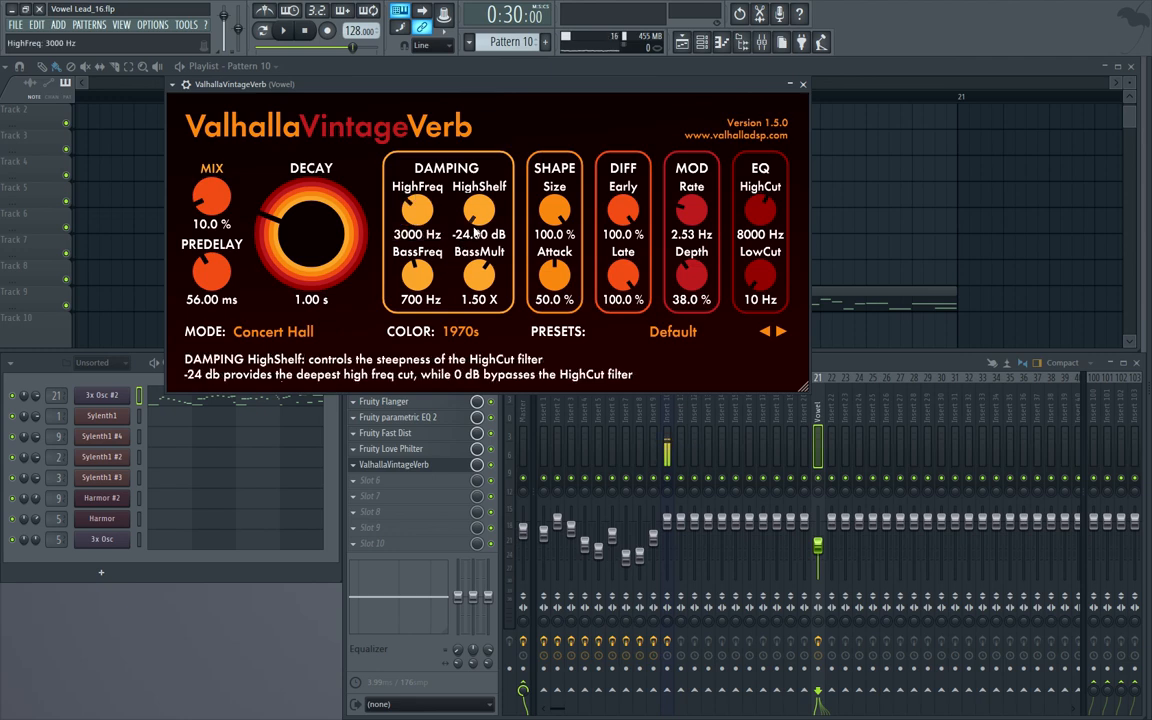
left_click(482, 232)
type("-12")
key("Return")
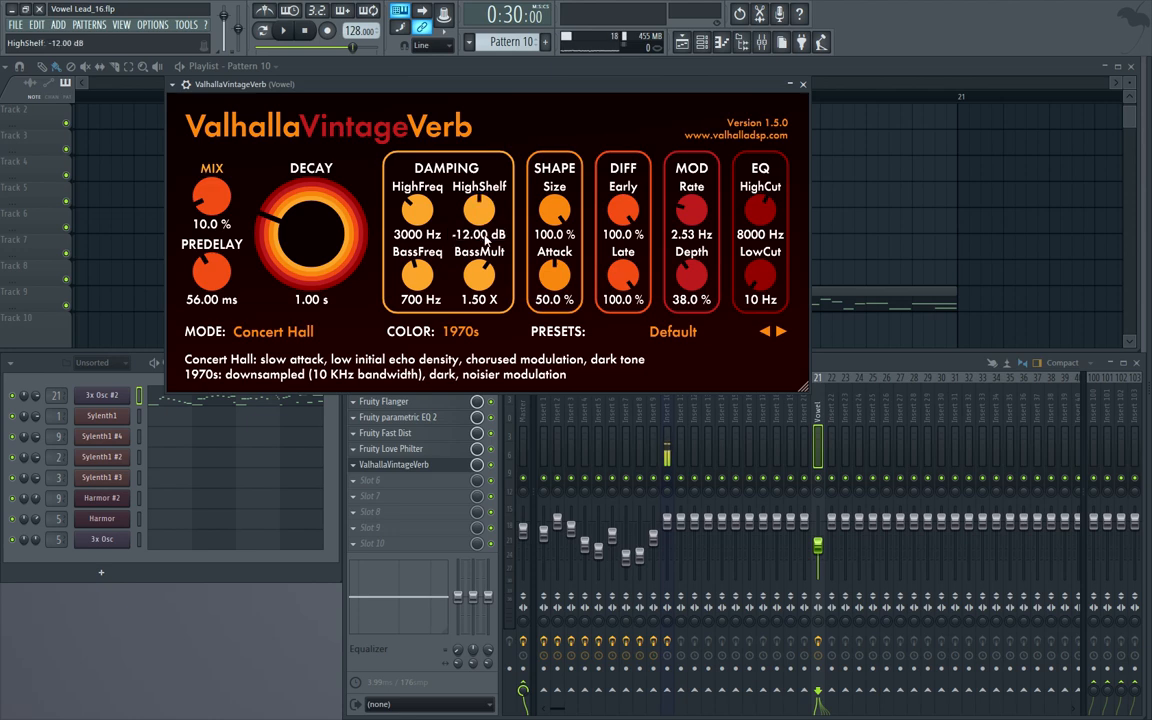
Step: Set the reverb's shape Size to 50% and its EQ HighCut to 20000 Hz
left_click_drag(532, 85, 576, 90)
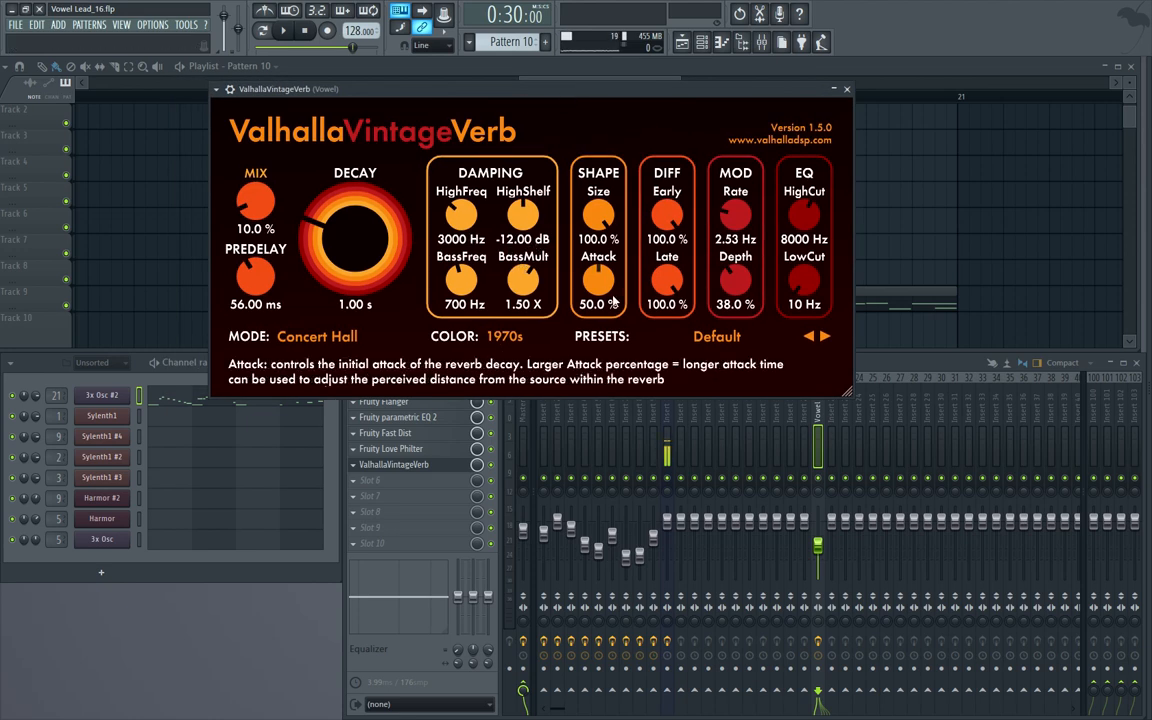
left_click(600, 241)
type("50")
key("Return")
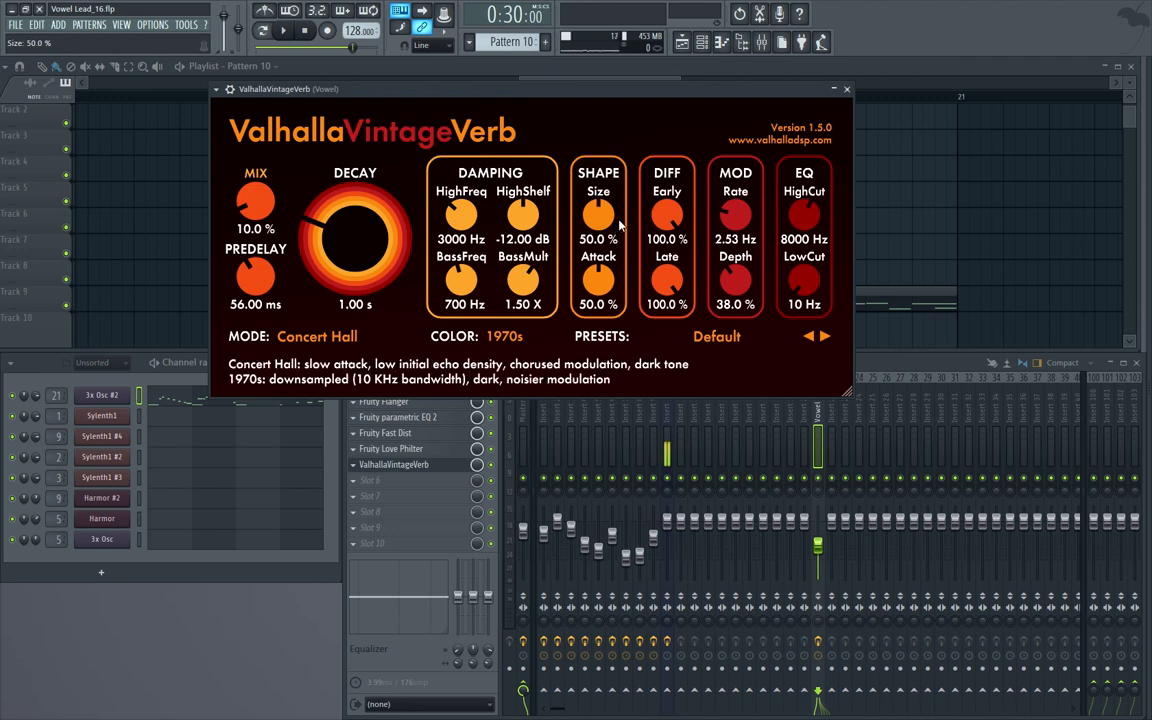
left_click_drag(806, 226, 764, 137)
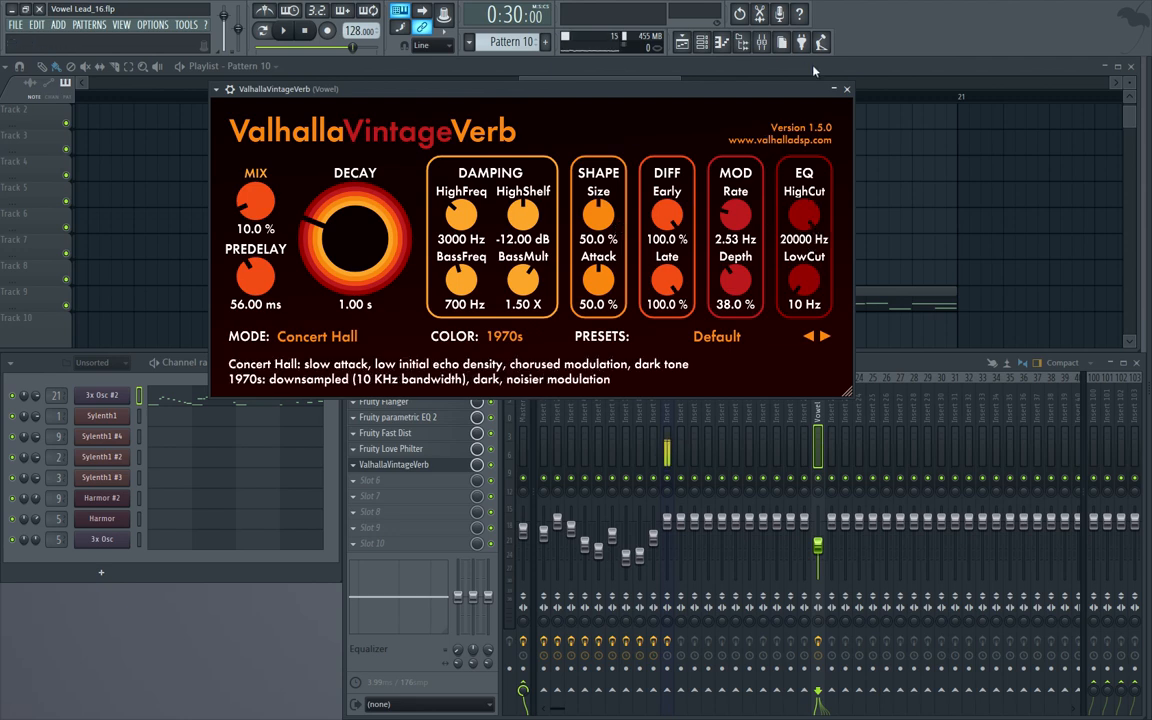
Step: Try a damping HighFreq of 300 Hz and return it to 3000 Hz
scroll(458, 213, "up", 1)
left_click(458, 243)
type("300")
key("Return")
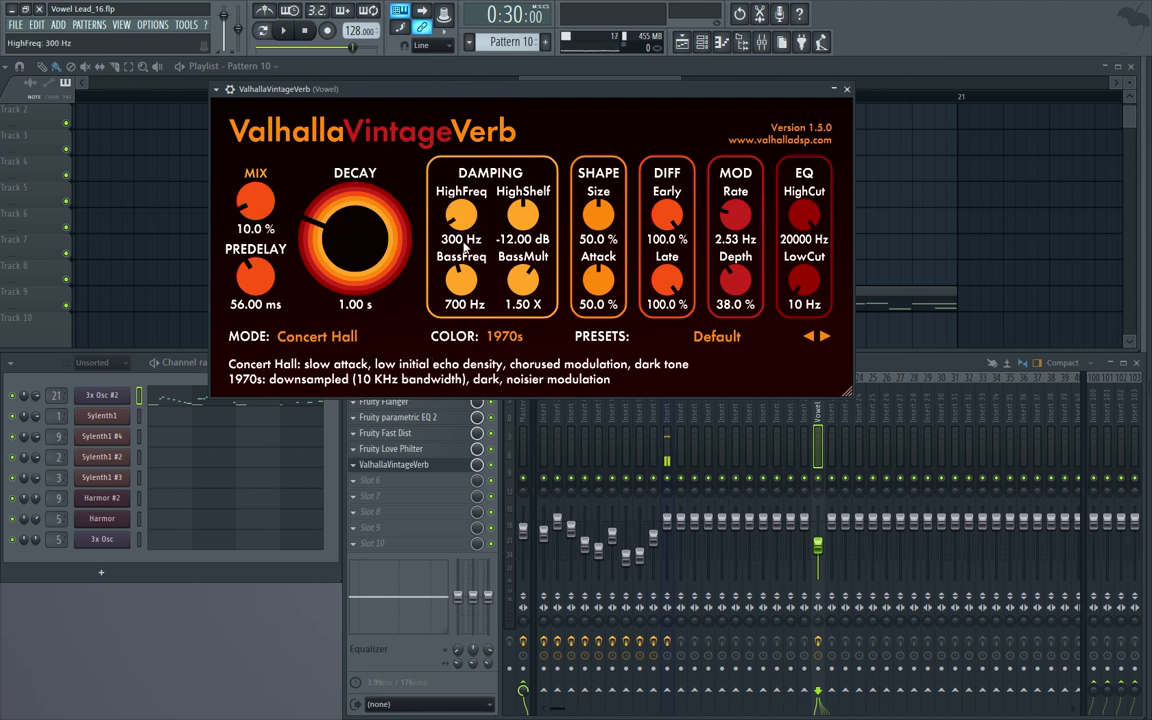
left_click(462, 243)
type("3000")
key("Return")
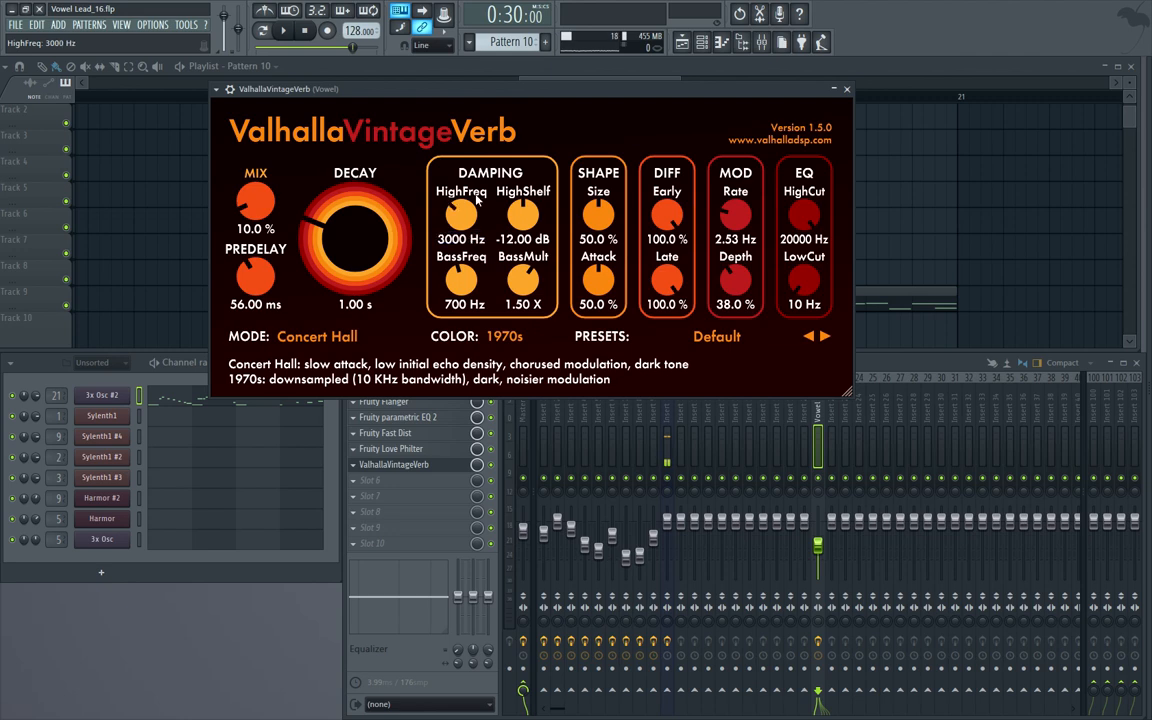
Step: Set the reverb's EQ LowCut to 150 Hz
left_click(804, 306)
type("150")
key("Return")
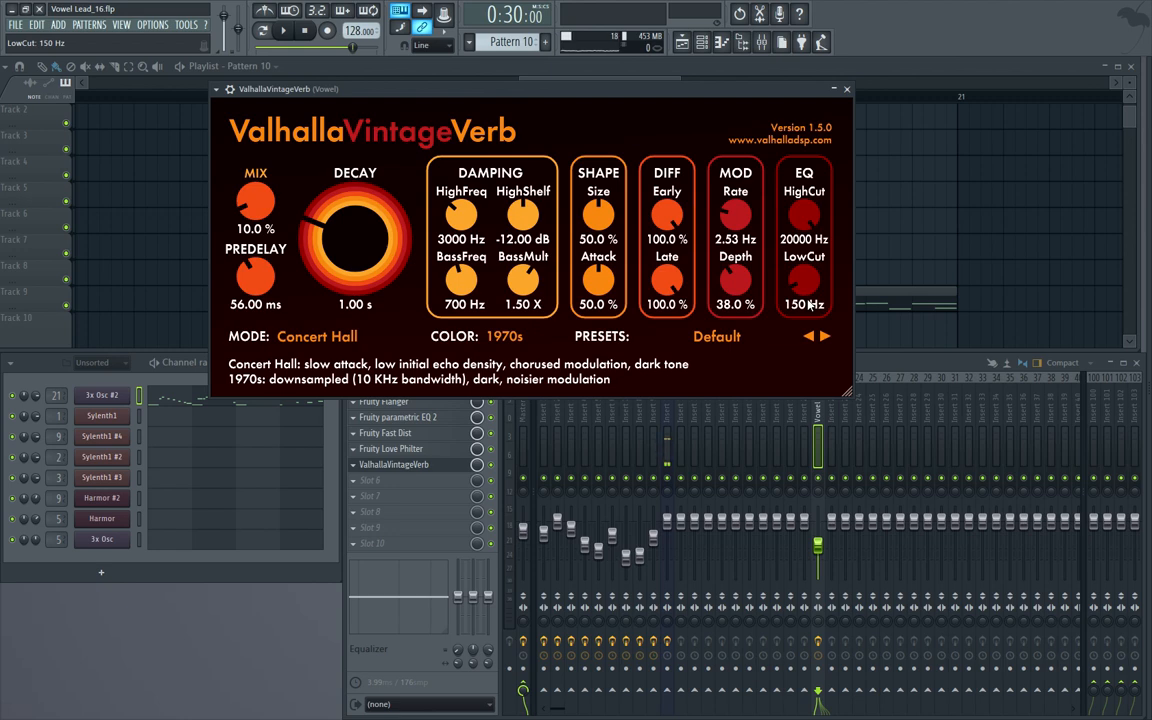
Step: Switch the ValhallaVintageVerb color to 1980s, keep the Concert Hall mode, and close the plugin
left_click_drag(563, 89, 588, 100)
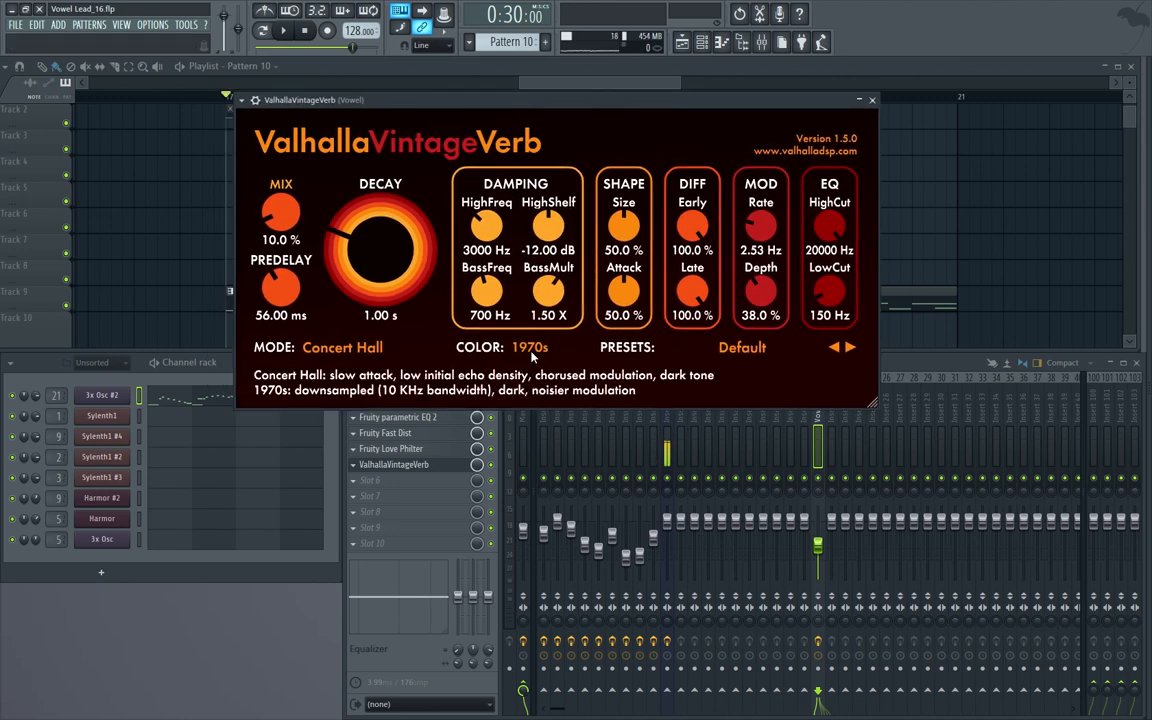
left_click(532, 352)
left_click(550, 385)
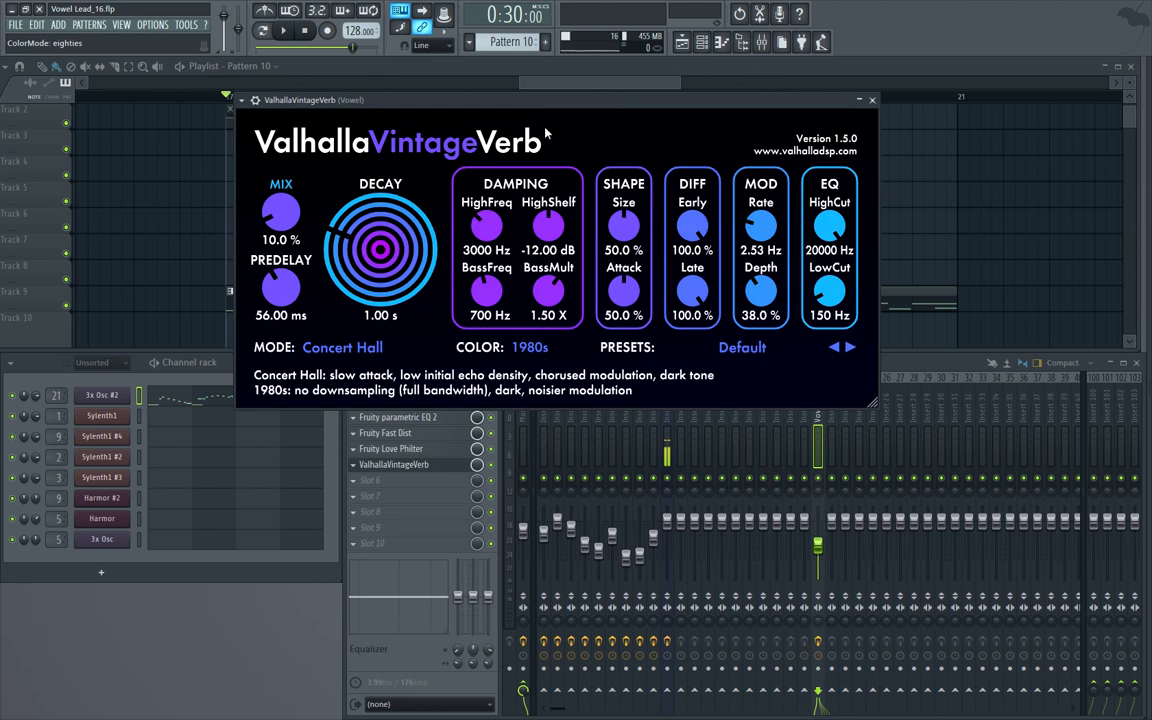
left_click(540, 352)
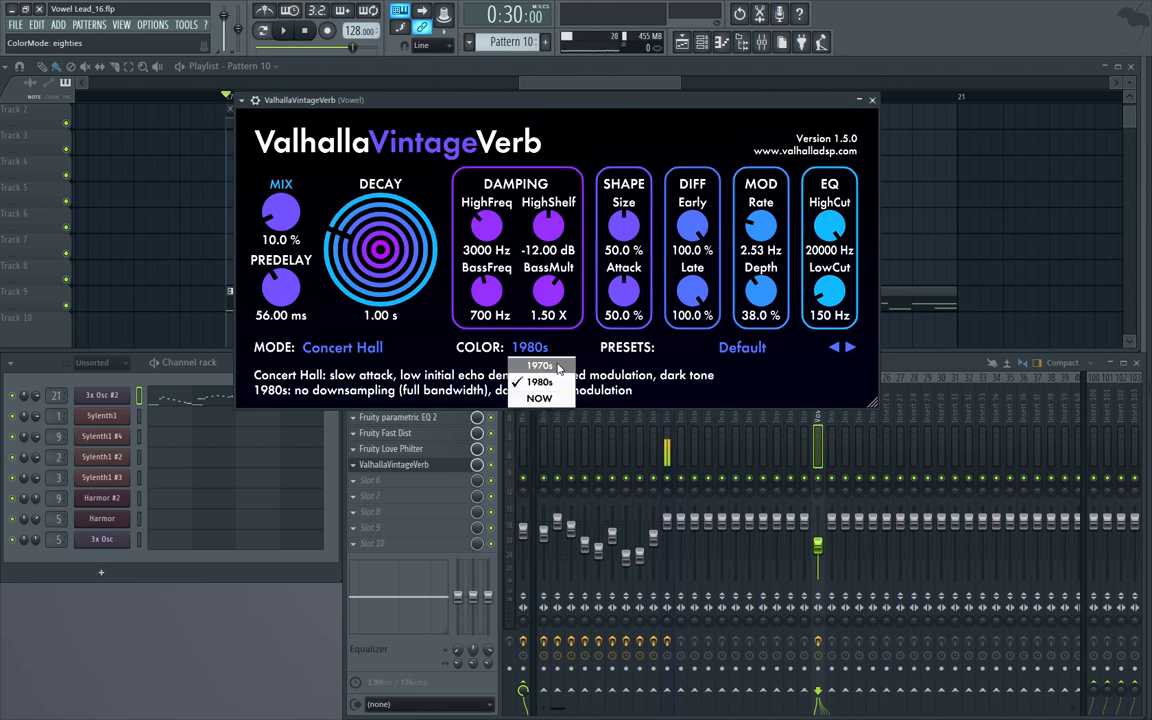
left_click(540, 383)
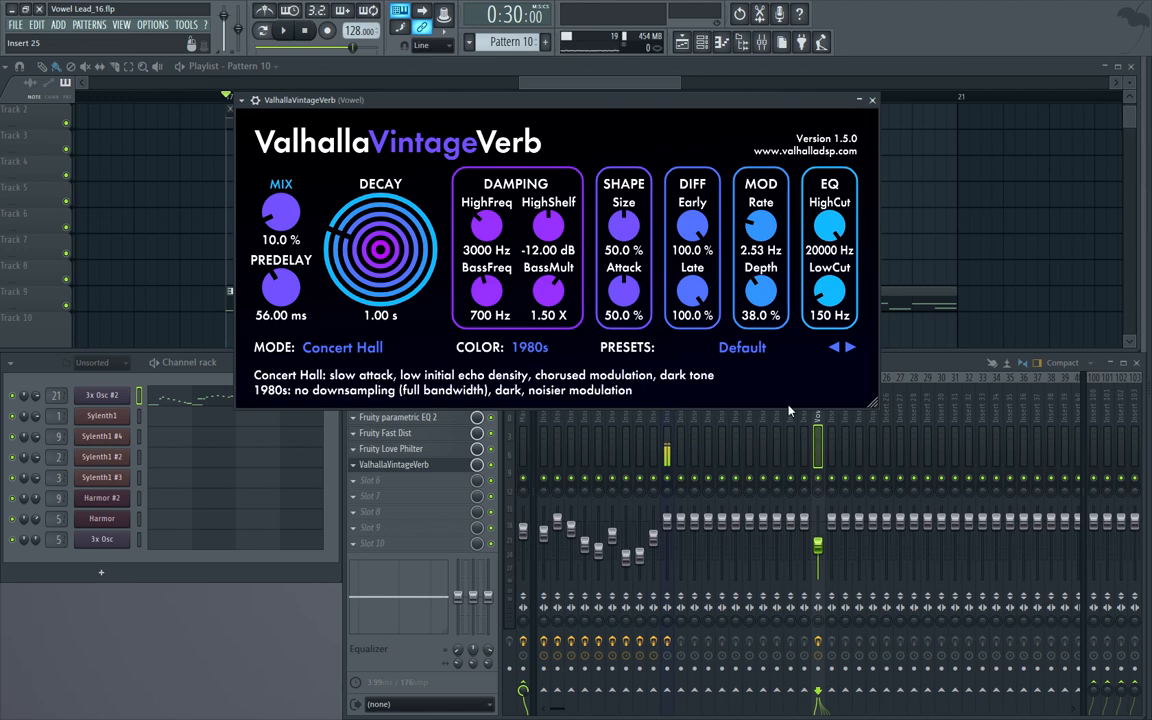
left_click(341, 351)
left_click(346, 366)
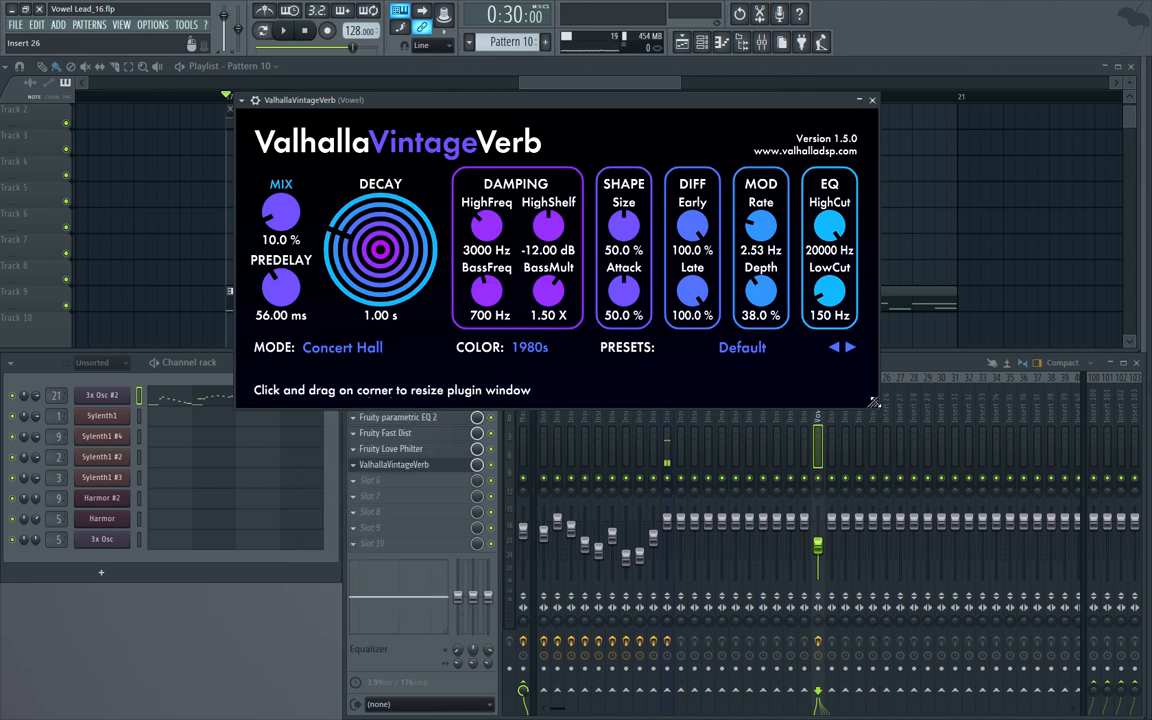
left_click_drag(873, 403, 603, 282)
left_click(596, 98)
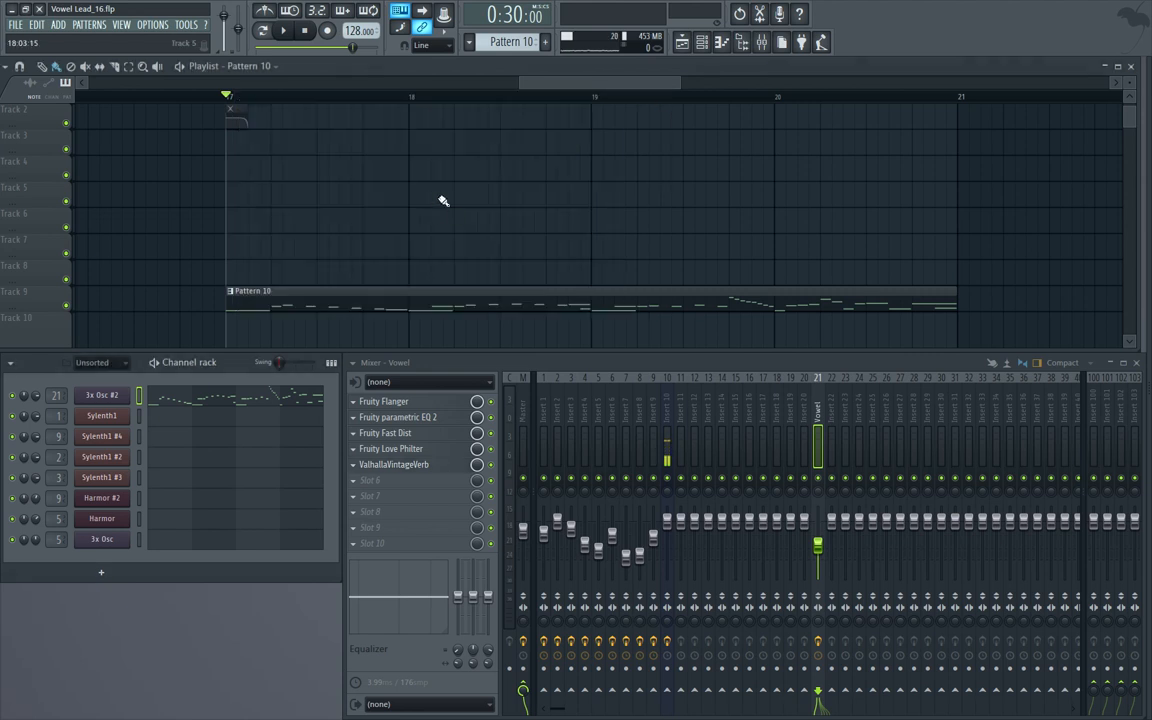
Step: Audition the lead from bar 17 through the complete effects chain
scroll(443, 201, "down", 1)
key("space")
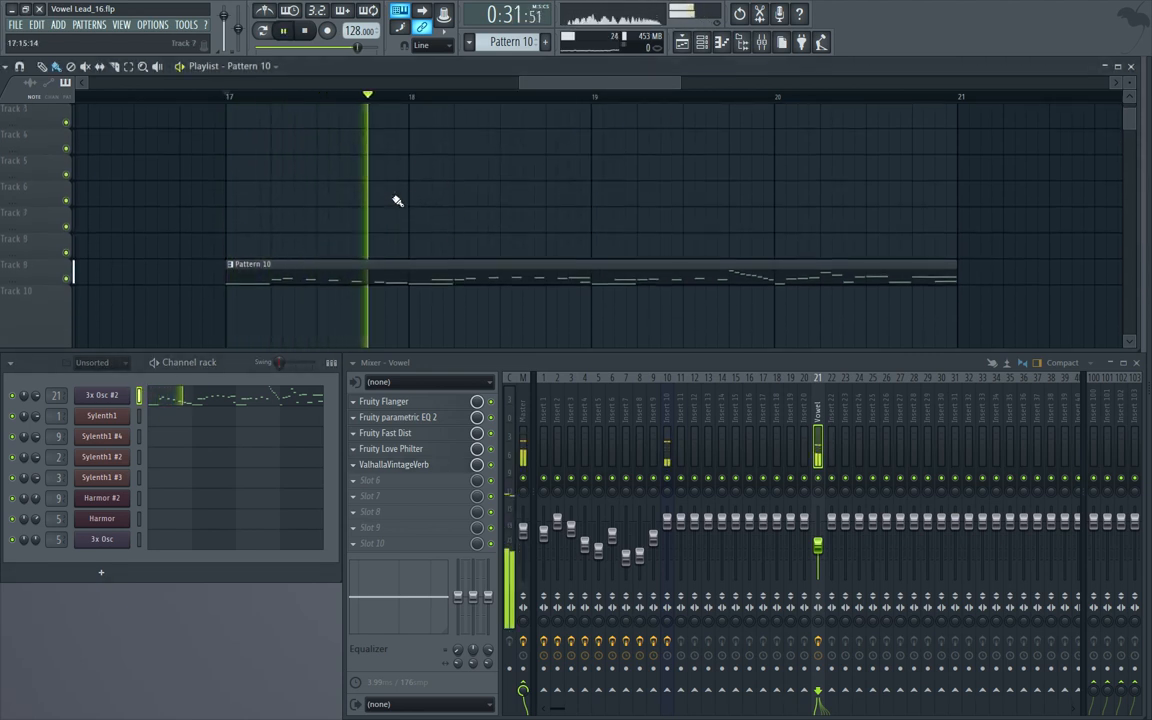
key("space")
Step: Create an automation clip for the Fruity Flanger depth spanning bars 17 to 21, with the depth at about 1.83 ms
left_click_drag(227, 97, 960, 118)
left_click(432, 402)
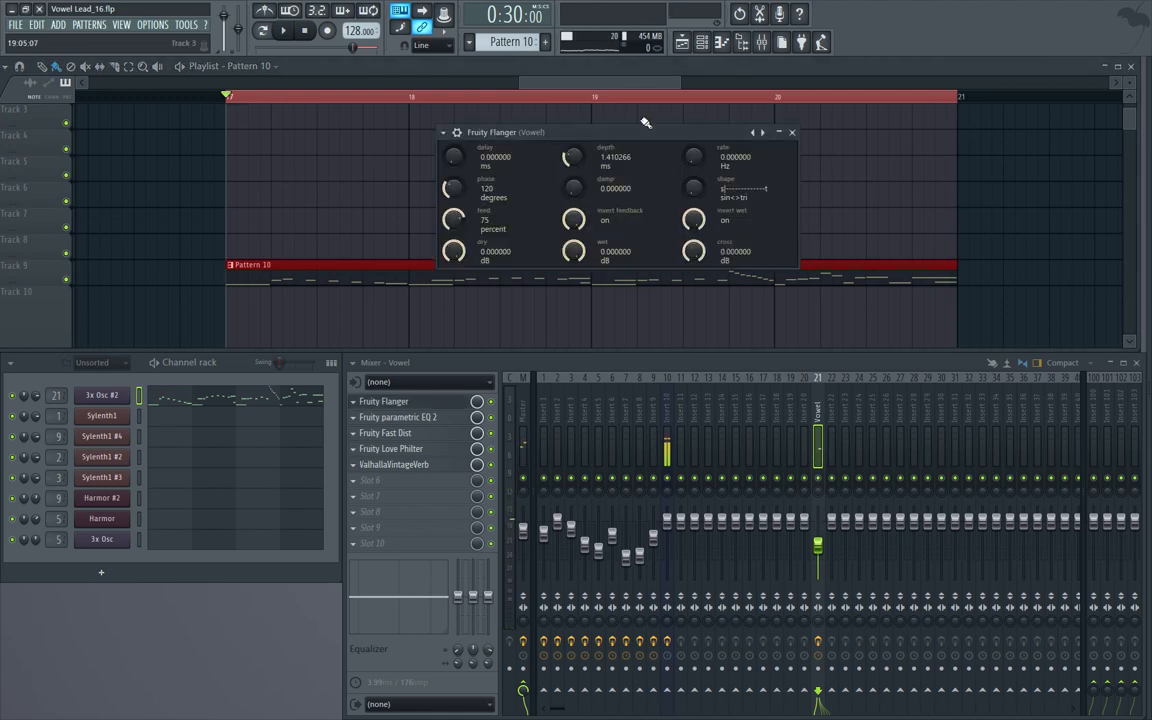
left_click_drag(552, 124, 658, 116)
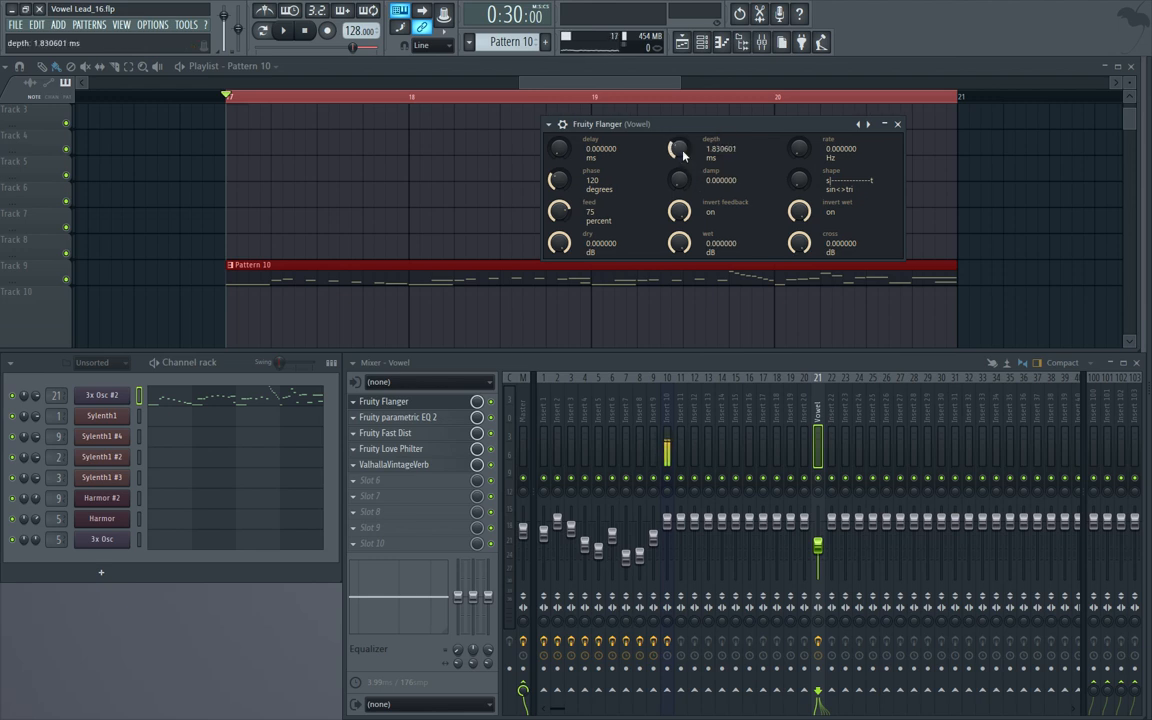
right_click(679, 150)
left_click(720, 240)
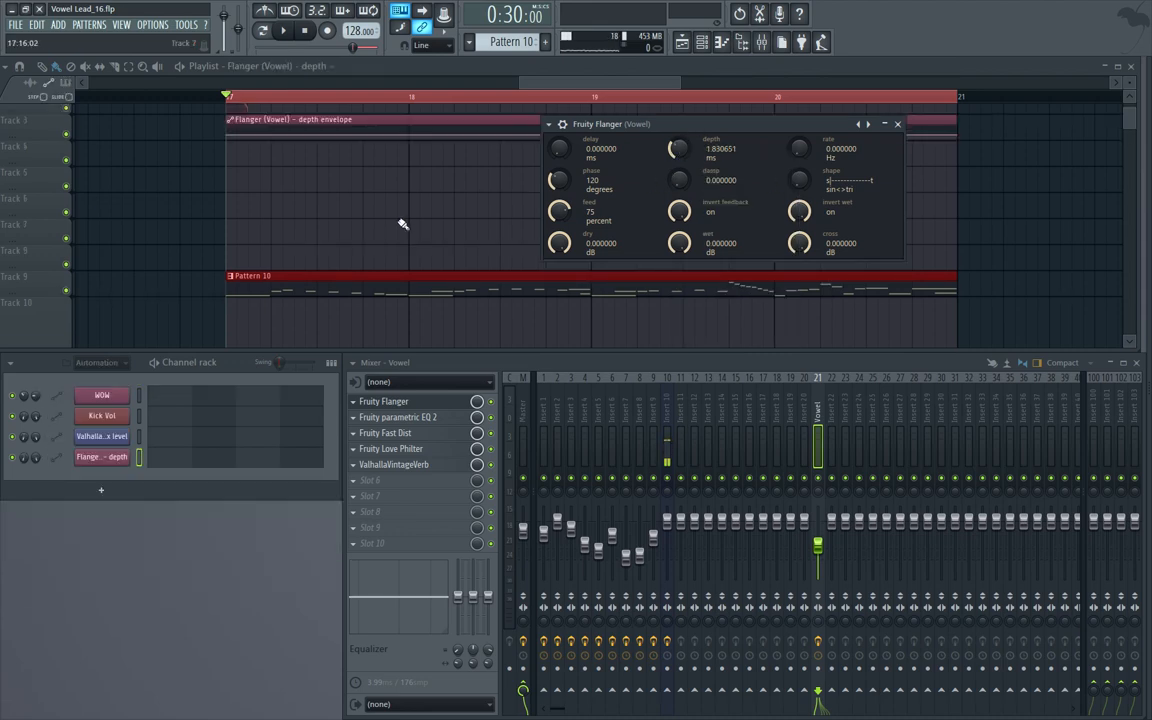
Step: Move the Flanger depth automation clip to Track 10, directly below Pattern 10
right_click(401, 222)
key("Return")
left_click_drag(406, 116, 403, 320)
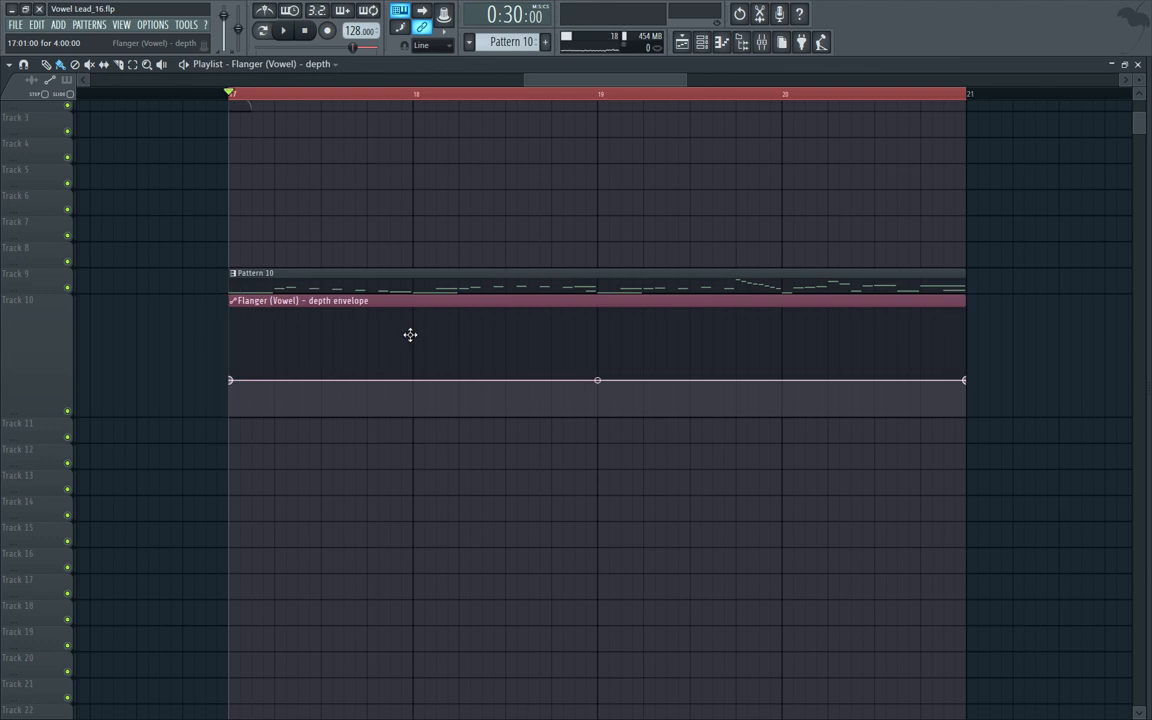
scroll(373, 314, "up", 1)
key("Return")
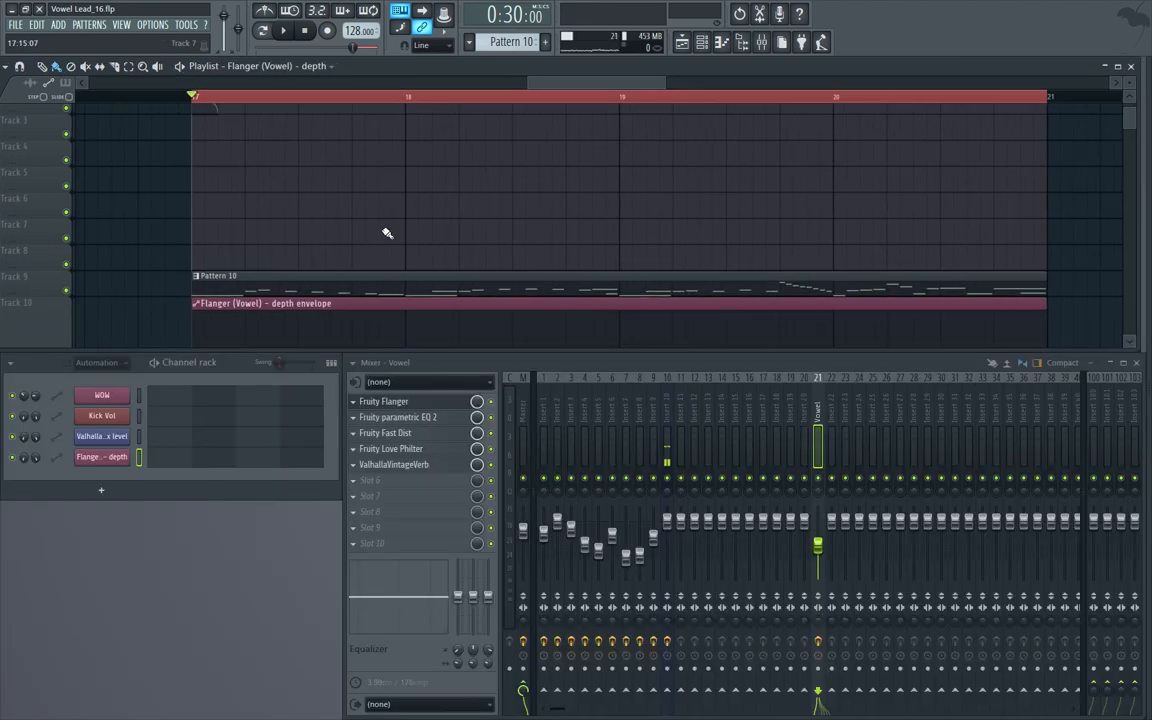
Step: Try different Fruity Flanger depth values, going down to about 0.92 ms, and close the plugin
left_click(431, 407)
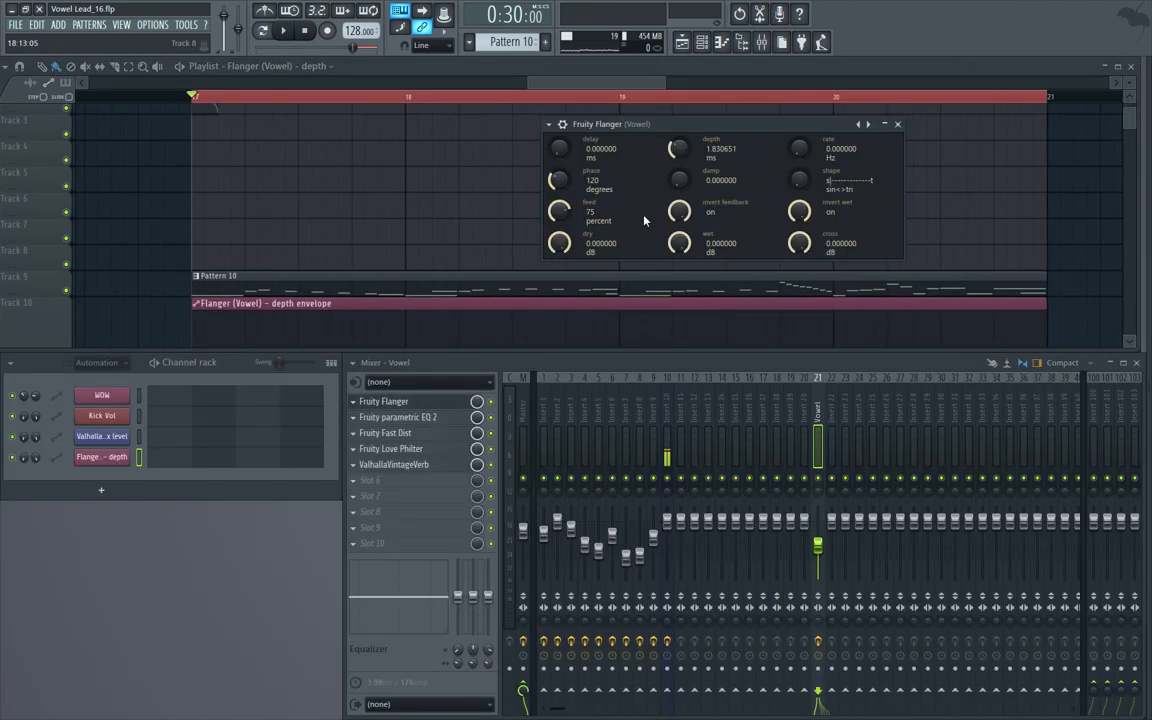
left_click_drag(679, 150, 679, 158)
scroll(684, 150, "down", 2)
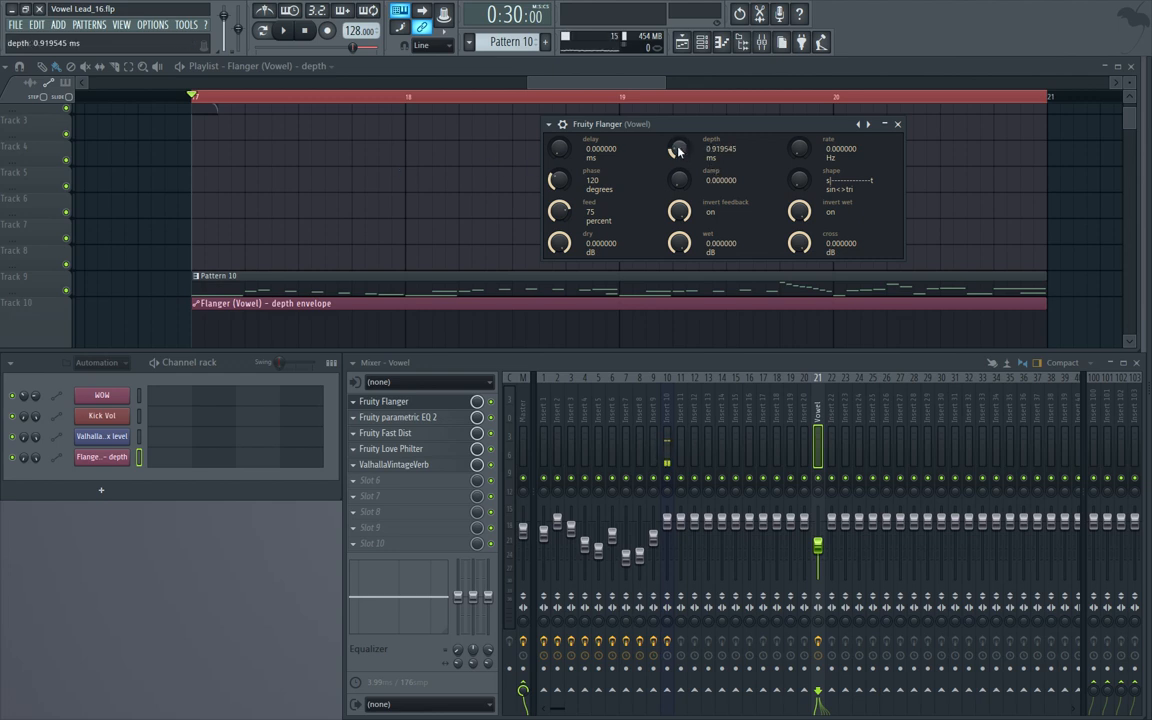
left_click_drag(679, 151, 679, 136)
key("Escape")
Step: Open the depth automation clip's settings, set the Fruity Flanger depth to about 1.07 ms, and copy that value
scroll(262, 303, "down", 2)
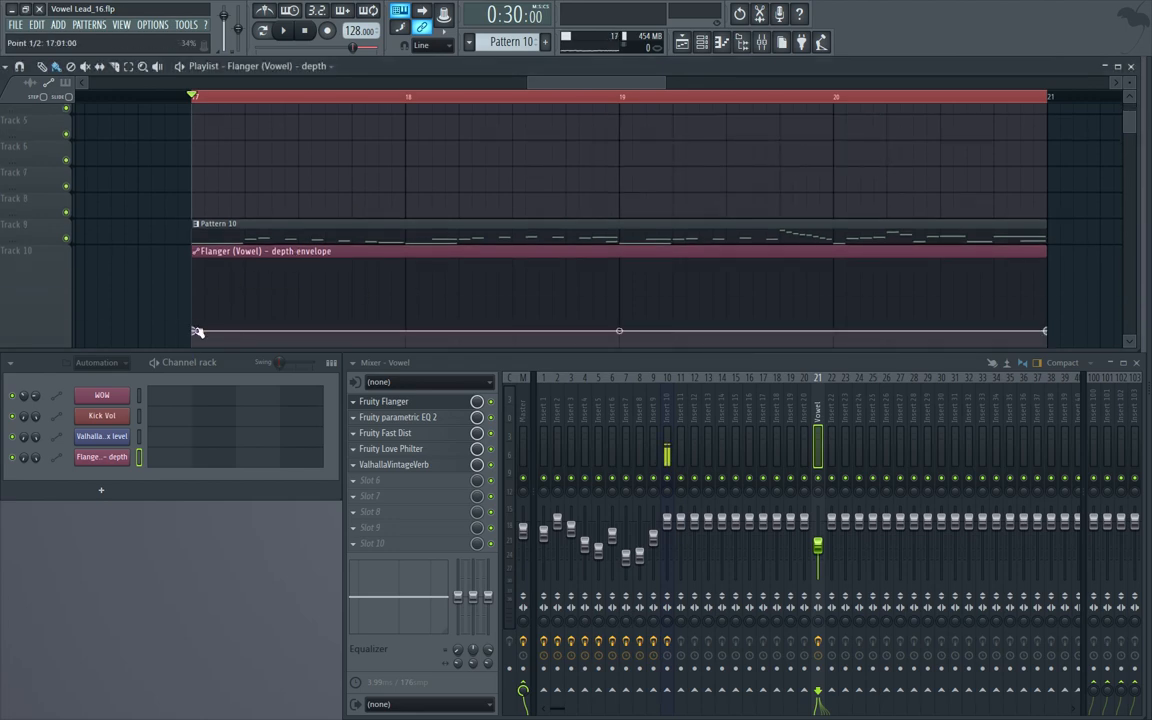
double_click(423, 253)
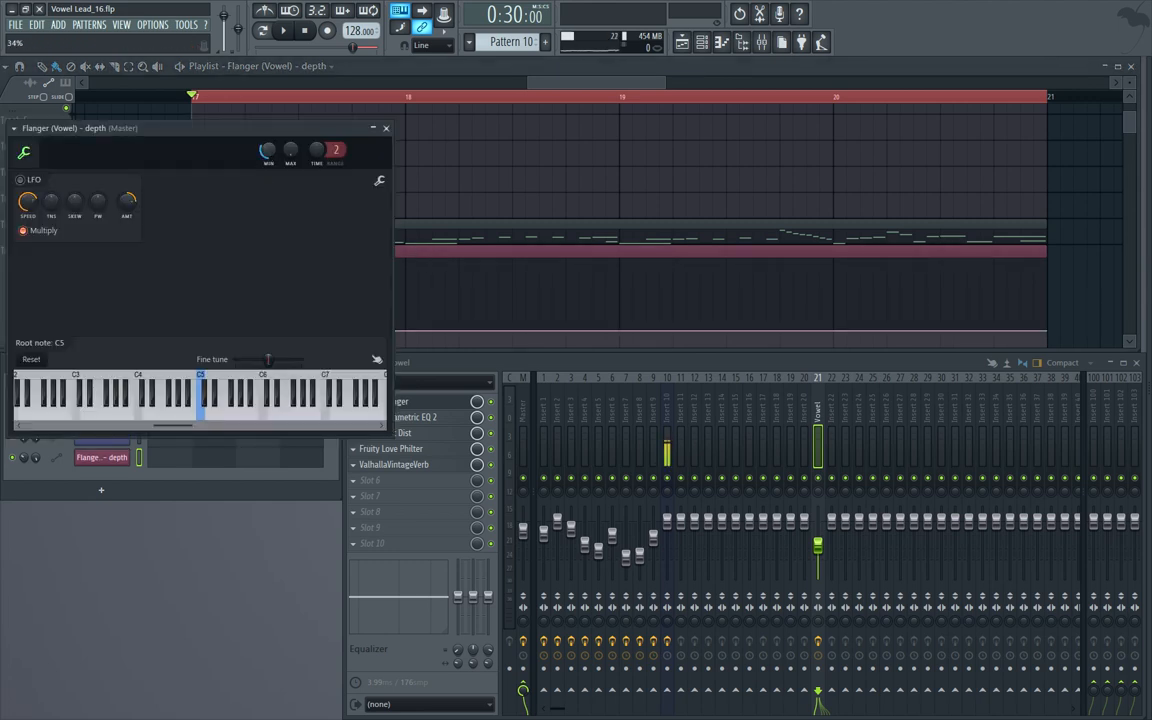
left_click(428, 403)
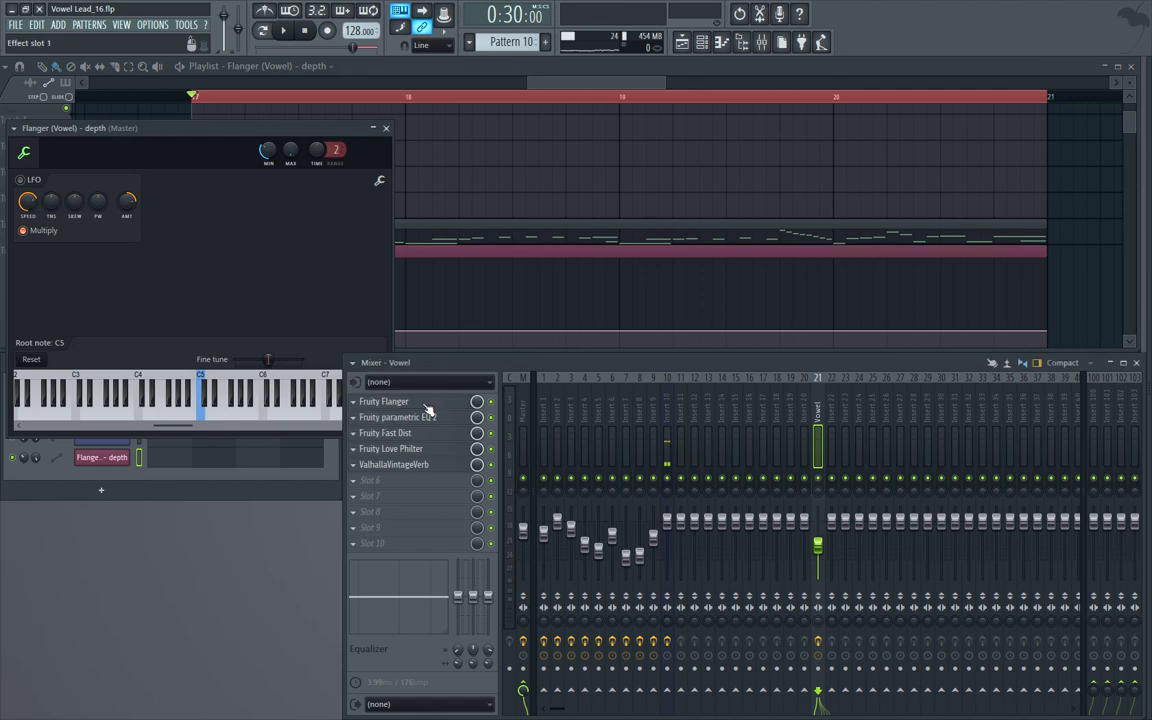
left_click_drag(679, 149, 679, 169)
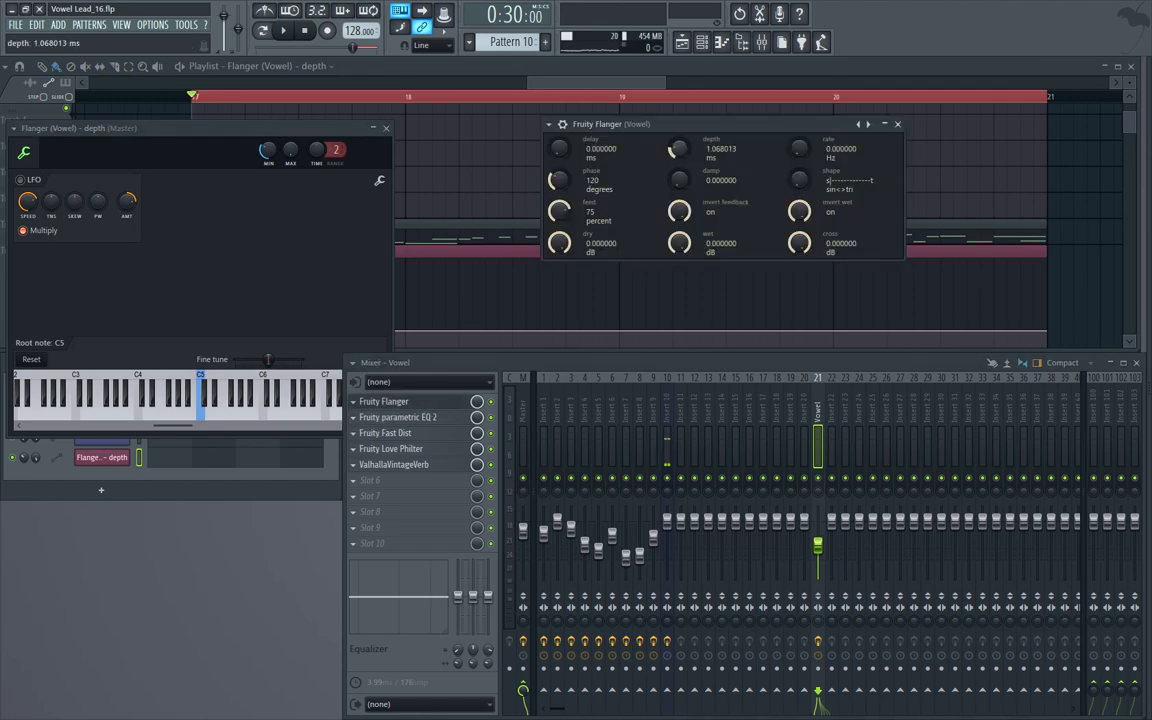
right_click(680, 150)
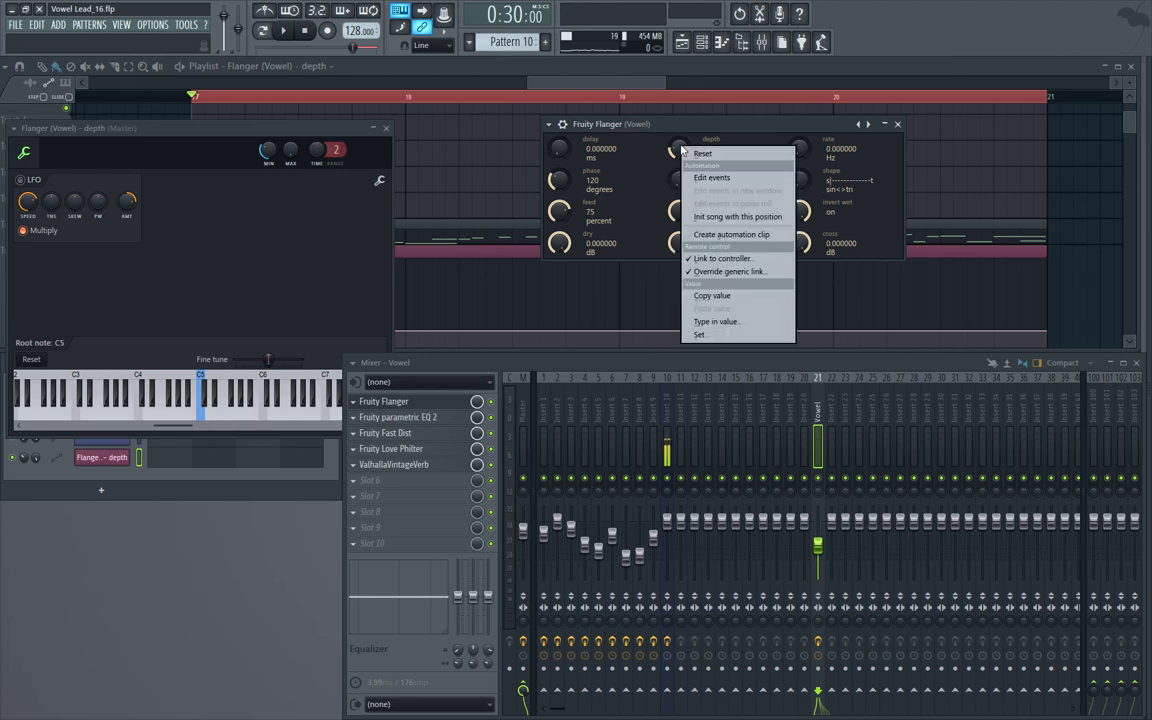
left_click(680, 149)
right_click(681, 153)
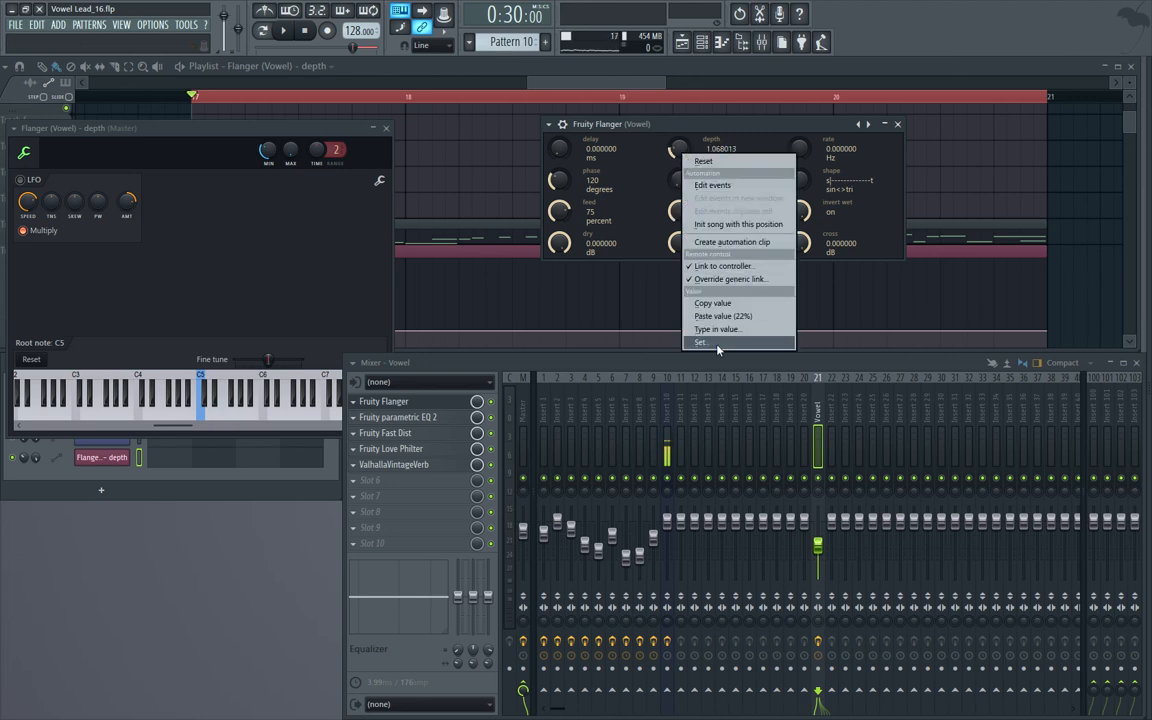
left_click(727, 308)
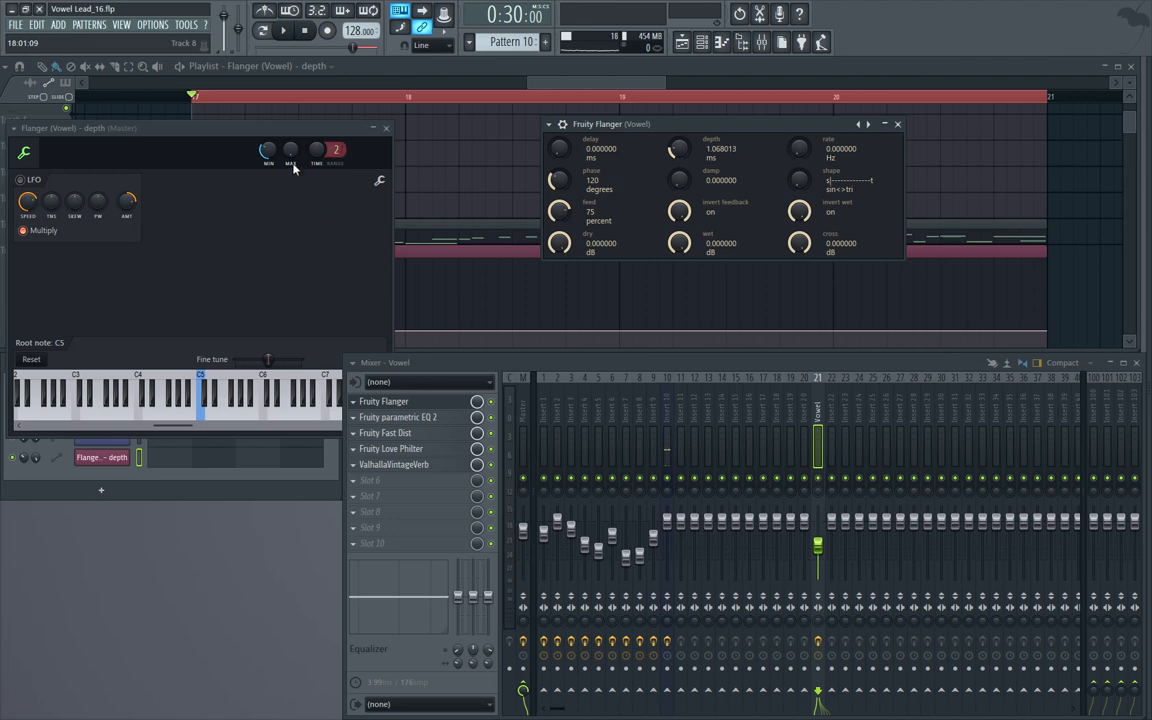
Step: Lower the depth envelope's start point to the minimum and add a point at 17:05:00 raised to 100%
left_click(386, 128)
left_click_drag(197, 288, 196, 312)
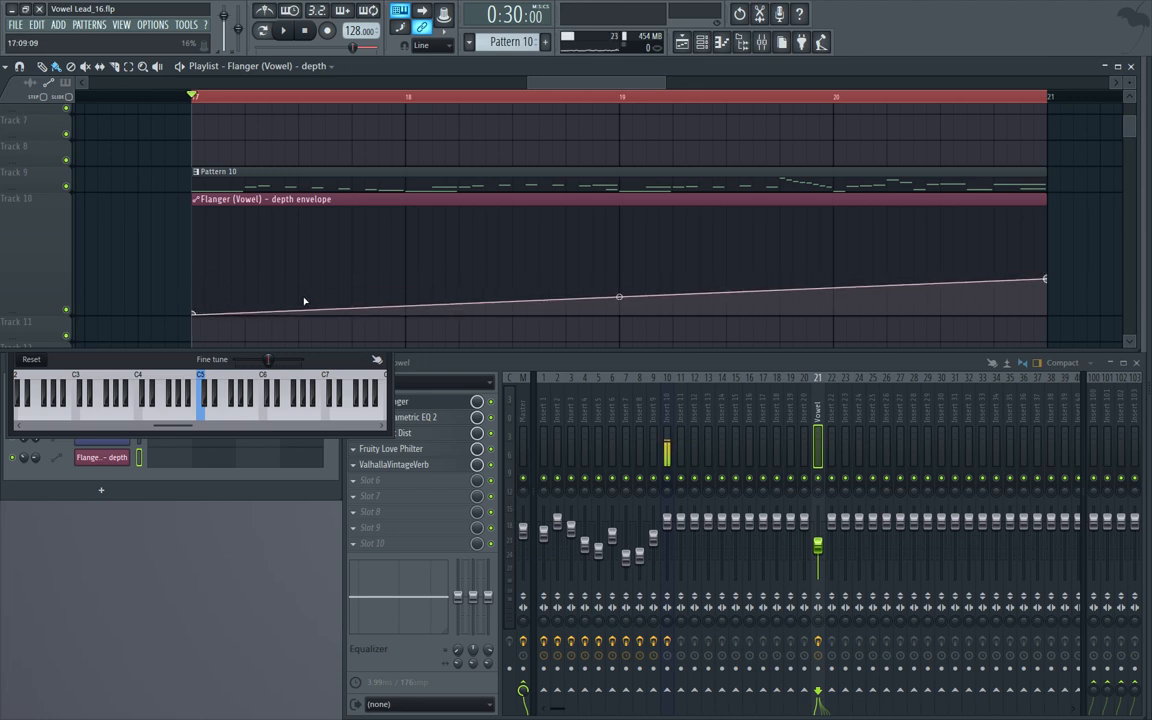
right_click(247, 215)
scroll(264, 215, "up", 2)
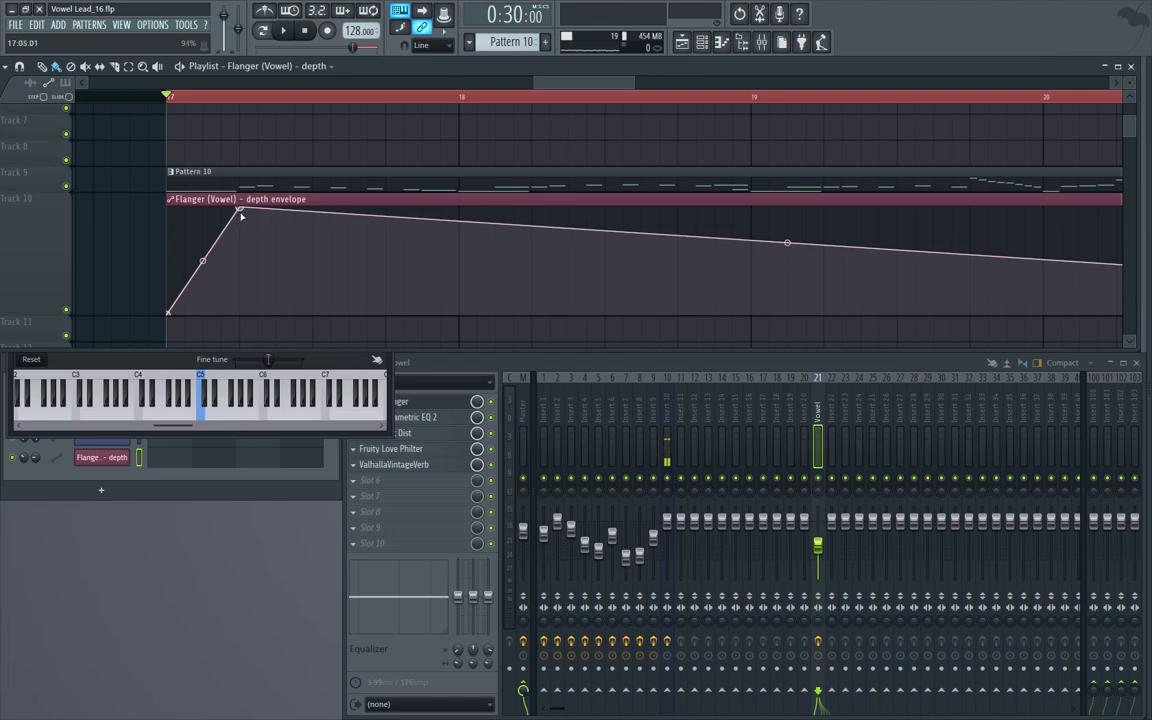
mouse_move(240, 205)
left_mouse_down()
mouse_move(244, 244)
mouse_move(240, 203)
left_mouse_up()
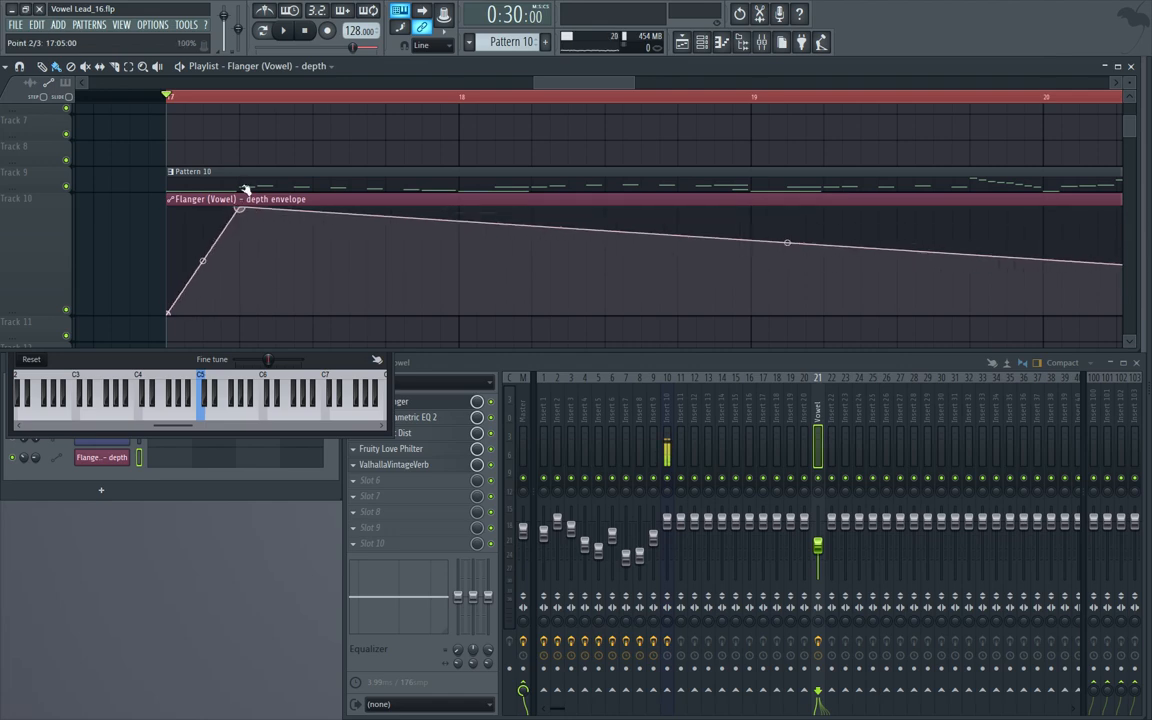
Step: Close the automation clip's settings, maximize the playlist, and add a near-maximum envelope point about halfway between the start and 17:05:00
left_click(168, 364)
left_click(380, 128)
key("Return")
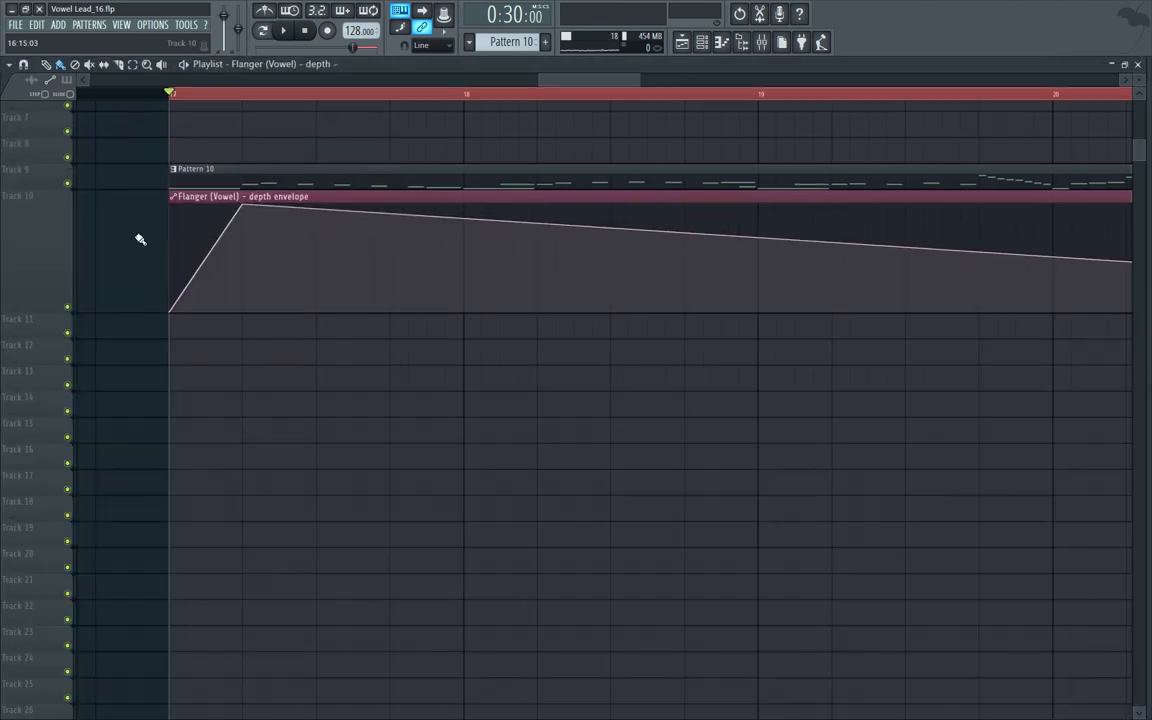
scroll(171, 242, "up", 2)
right_click(195, 234)
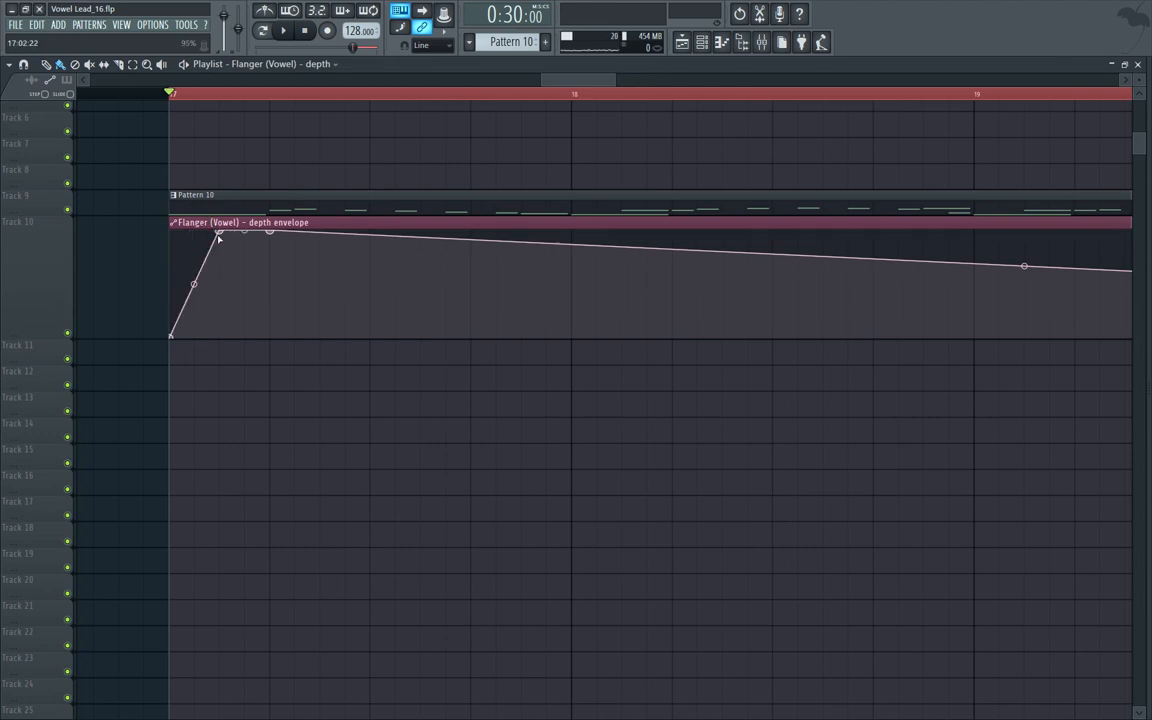
Step: Lower the depth envelope's point at 17:05:00 to the minimum and start playback
left_click_drag(270, 231, 283, 342)
key("space")
scroll(255, 323, "down", 1)
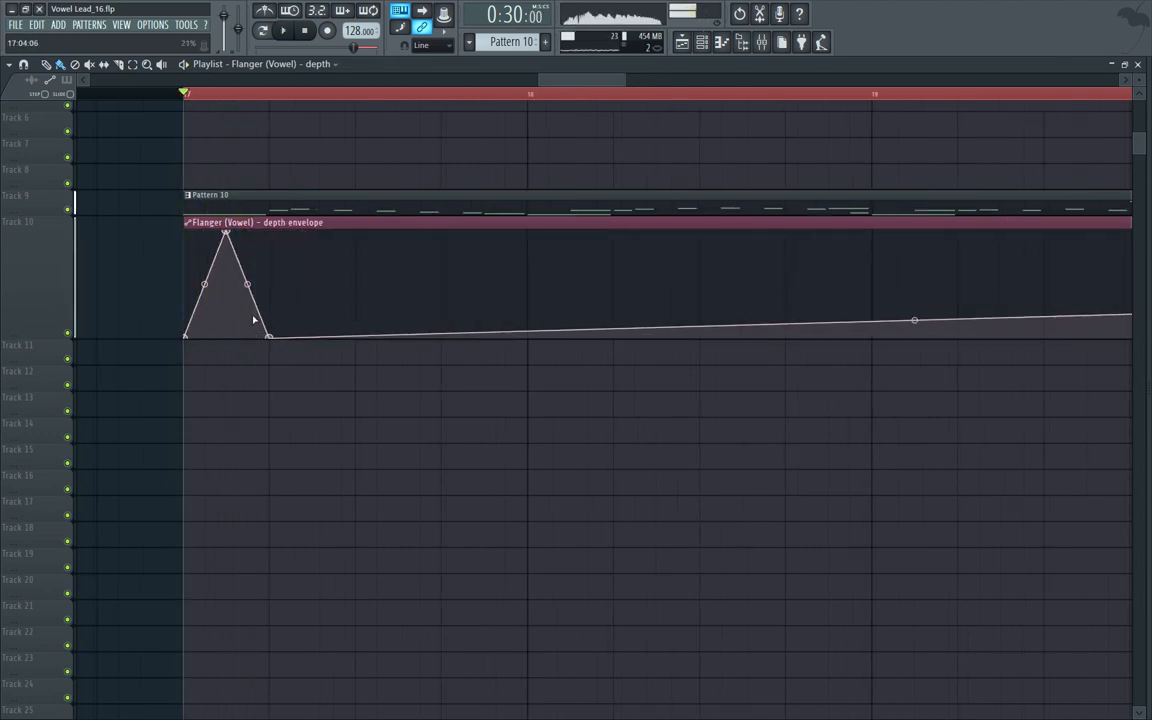
Step: Add an envelope peak at about two-thirds height near 17:11:00, followed by a minimum point at bar 18
scroll(256, 320, "down", 1)
right_click(358, 269)
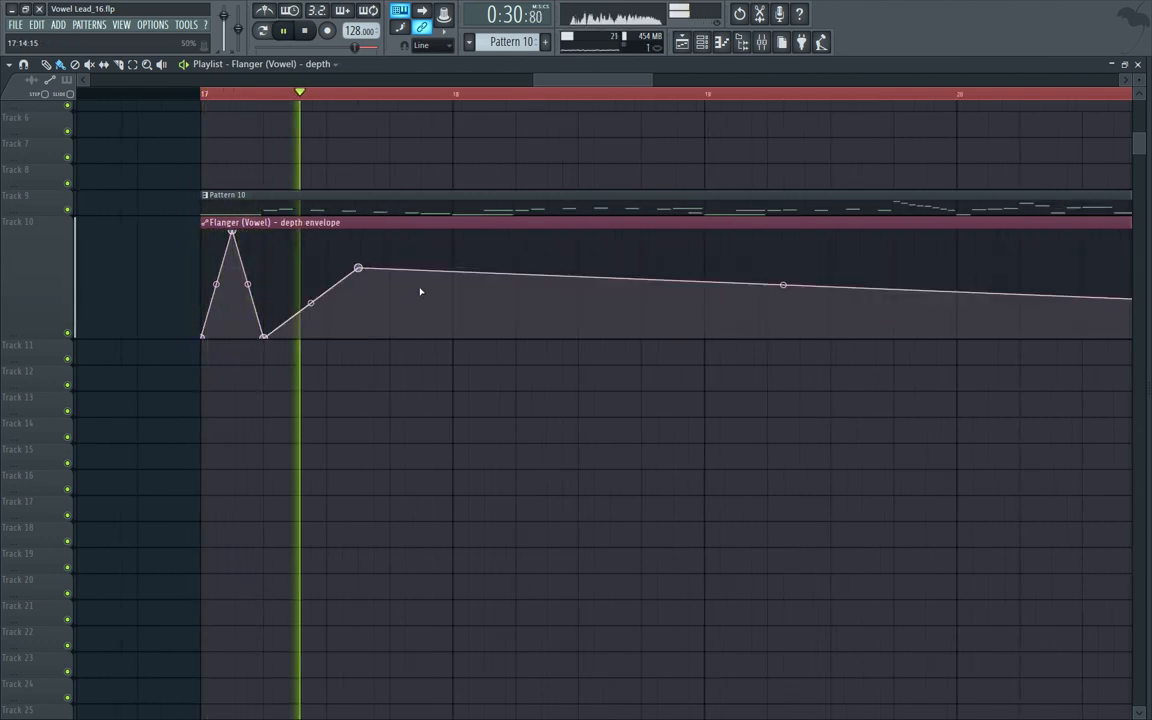
right_click(469, 328)
right_click(470, 330)
left_click_drag(469, 329, 453, 347)
Step: Add a peak of about 95% at 18:05:00 and a minimum point at bar 19, bowing the falling curve between them outward
right_click(520, 240)
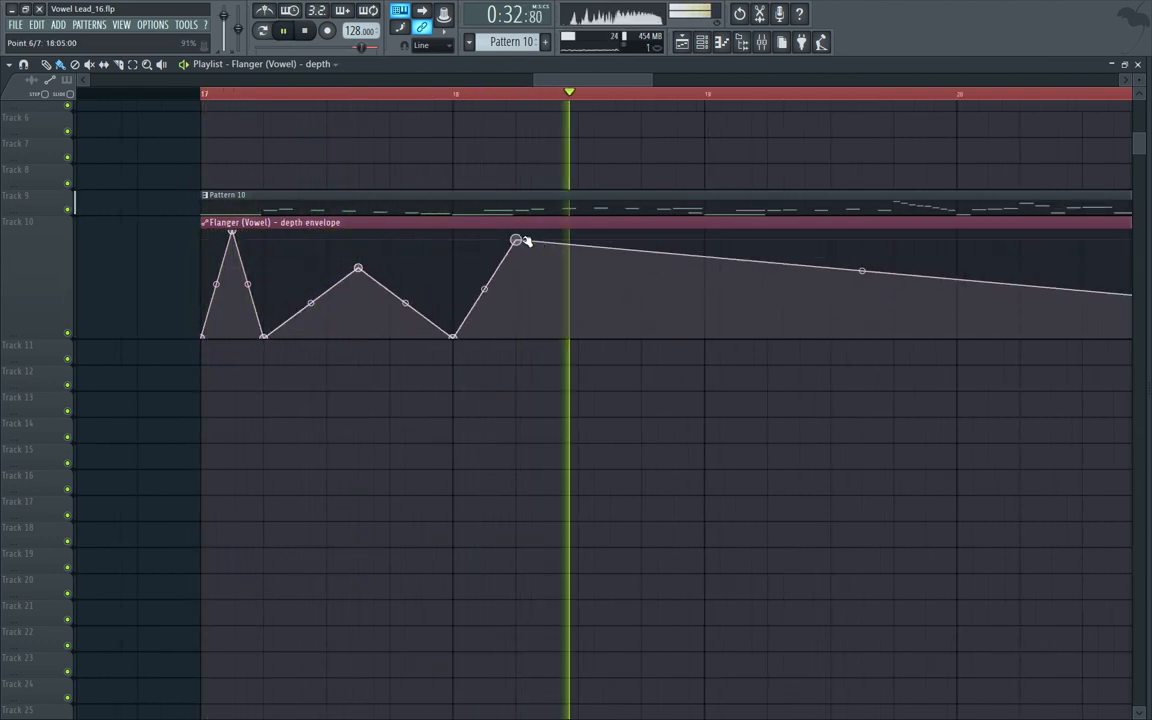
right_click(690, 338)
left_click_drag(603, 289, 604, 258)
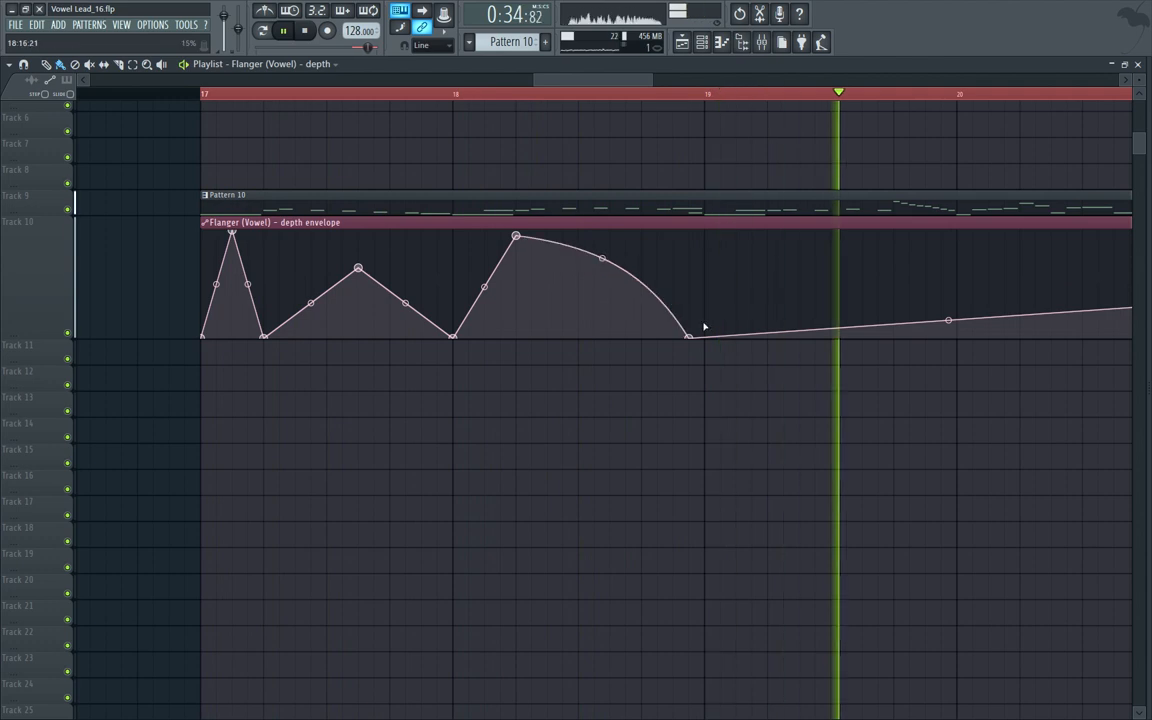
scroll(695, 124, "down", 2)
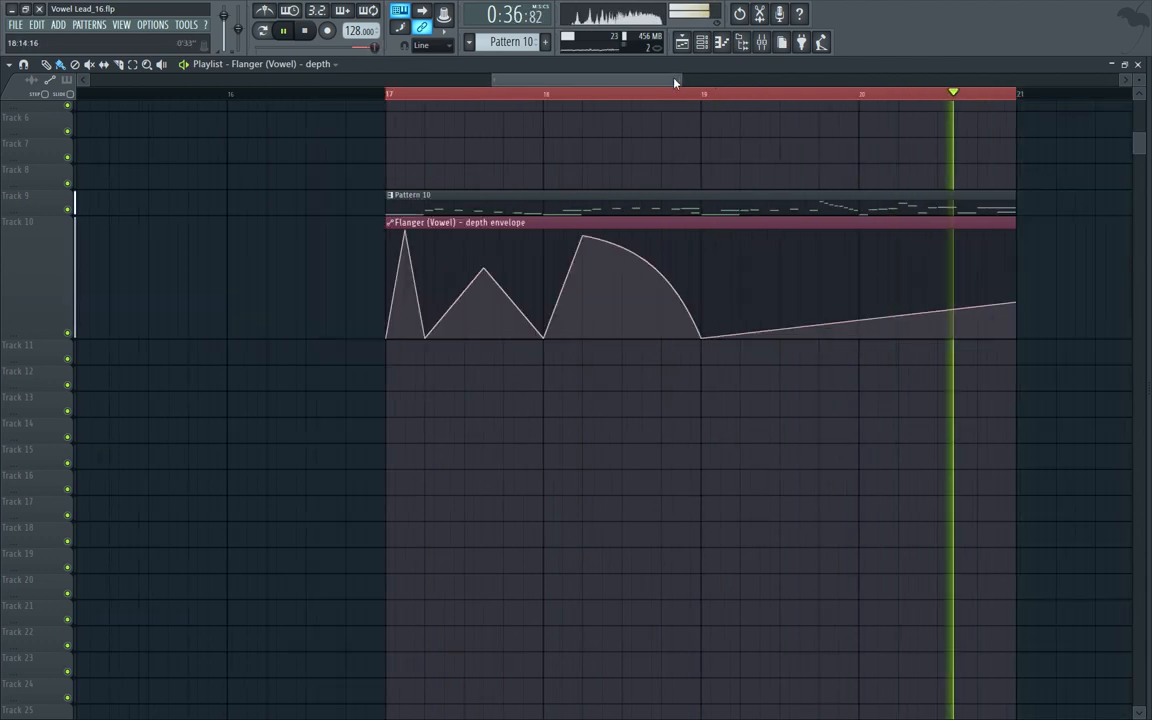
Step: Add a hump in bar 19 peaking at about half height, with a shoulder point at 19:13:00 and a minimum point at bar 20
left_click_drag(674, 80, 699, 85)
scroll(712, 159, "up", 1)
scroll(500, 312, "down", 4)
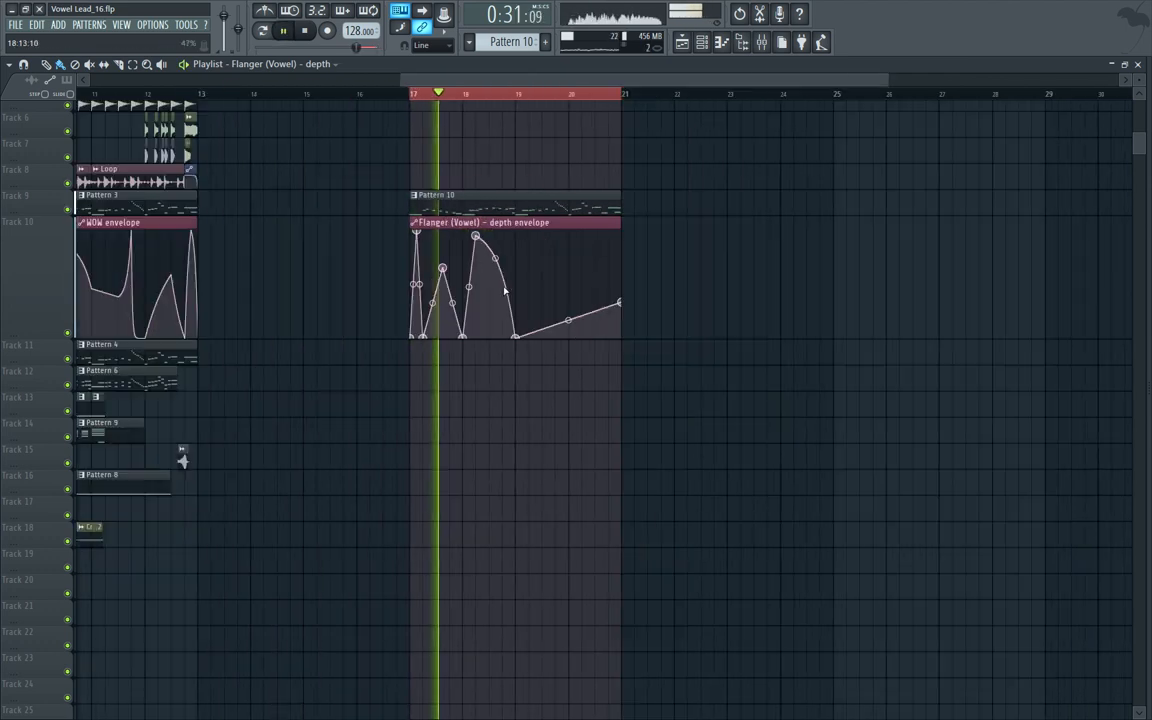
key("space")
double_click(185, 184)
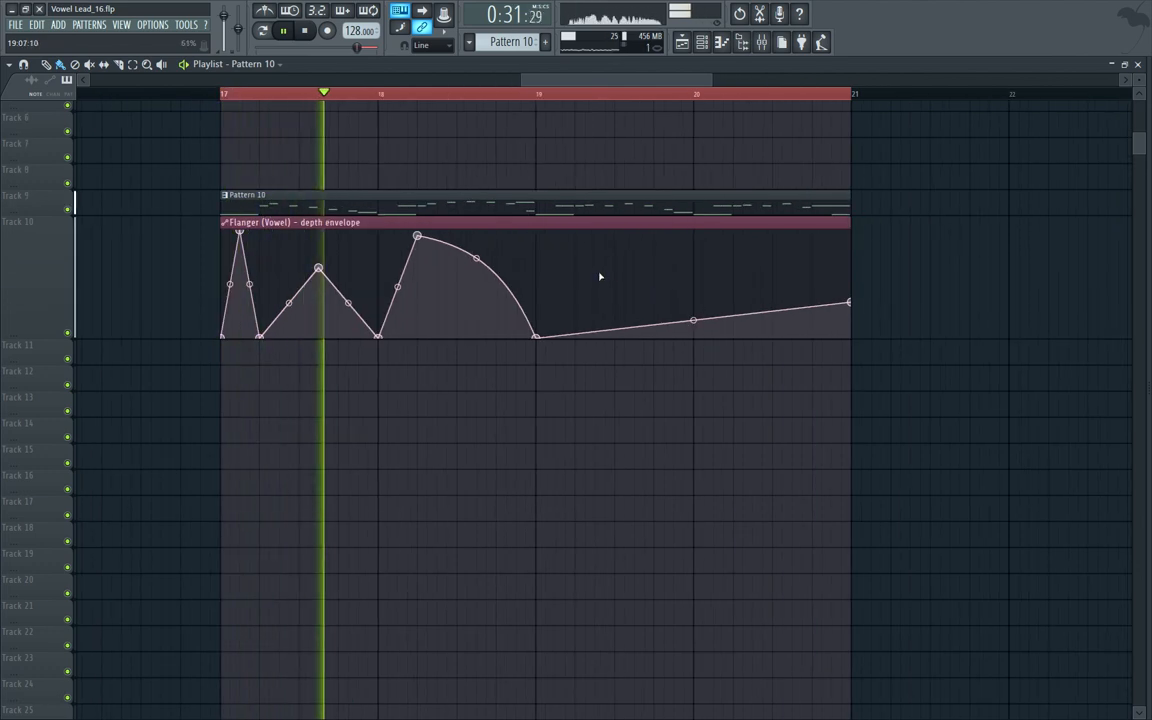
left_click(612, 283)
left_click_drag(692, 330, 693, 353)
right_click(653, 290)
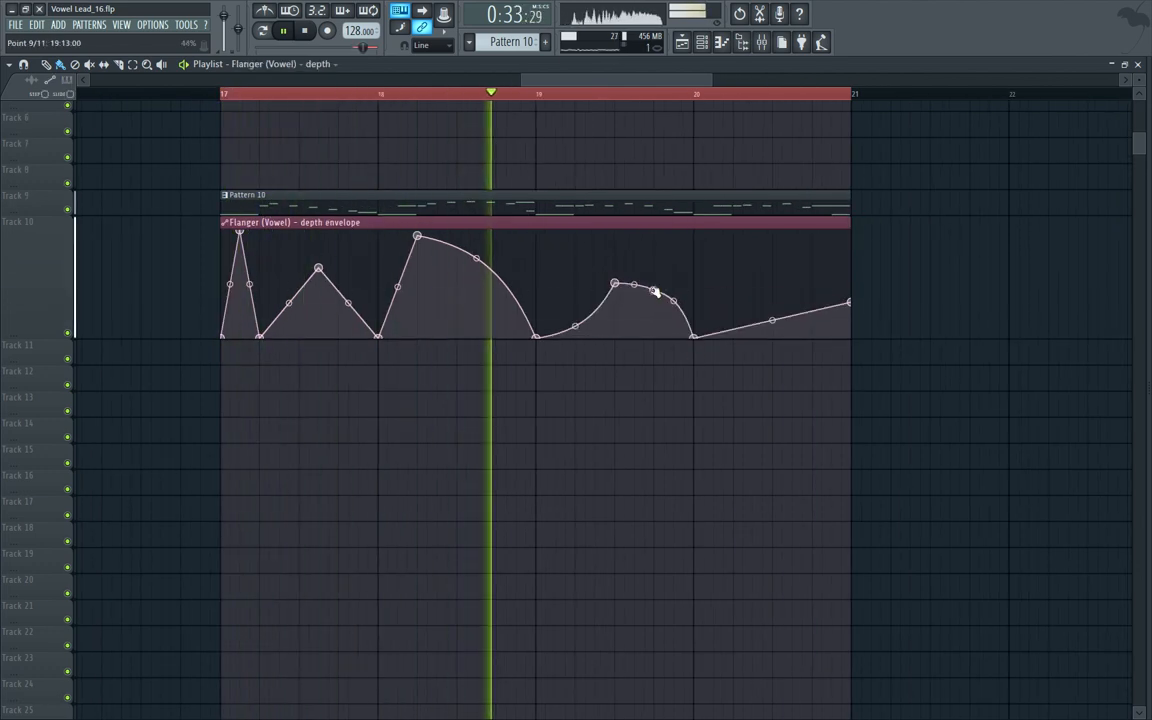
Step: Add a full-height spike at 20:15:00 rising straight from a minimum point at 20:13:00, preceded by a peak just under half height near 20:09:00
right_click(831, 252)
left_click_drag(831, 250, 831, 231)
right_click(814, 300)
left_click_drag(814, 300, 815, 357)
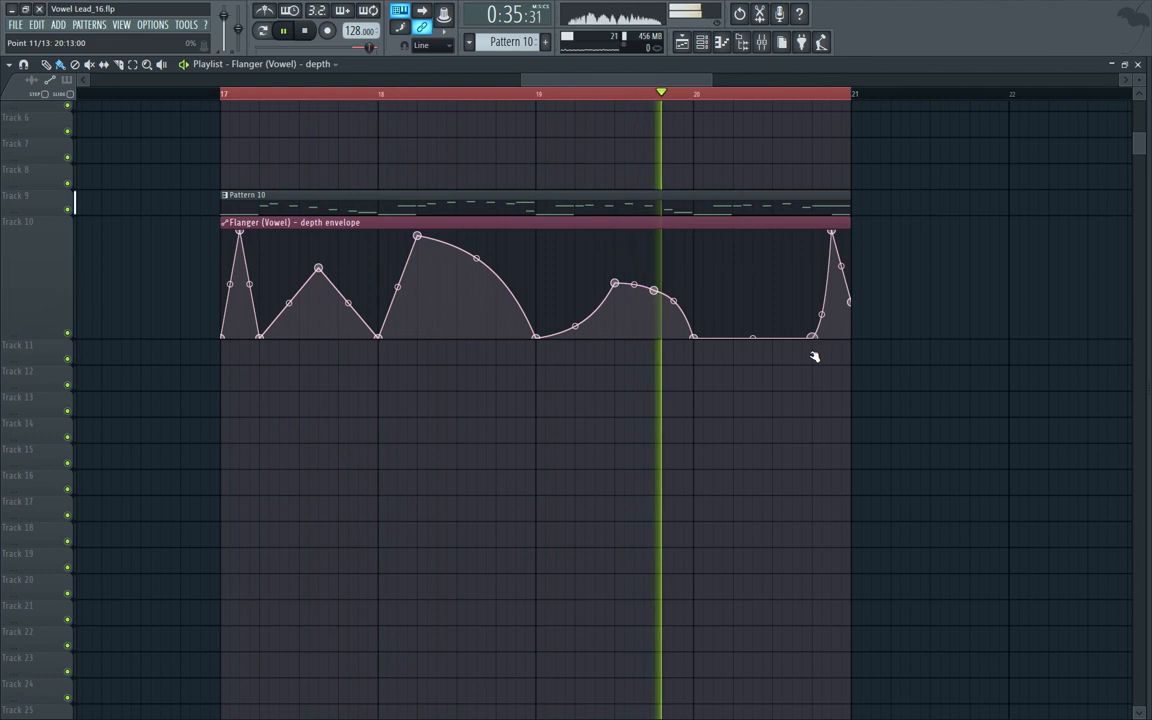
left_click_drag(823, 312, 823, 278)
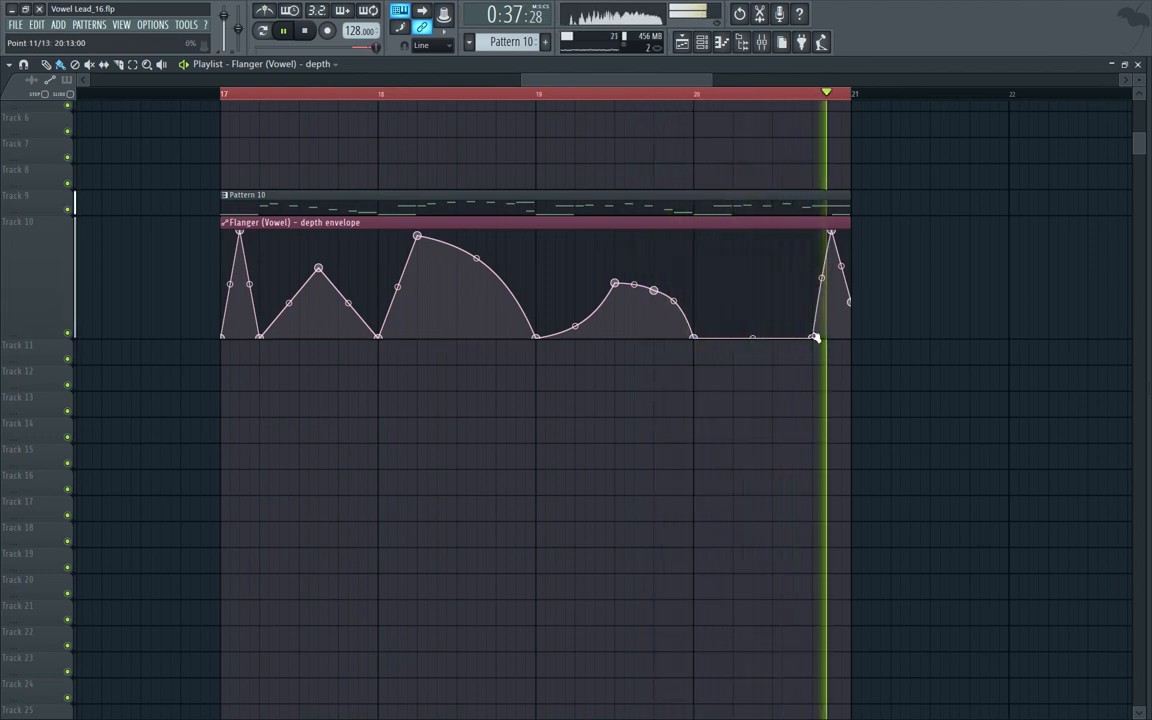
right_click(771, 295)
Step: Refine the bar 19 hump by lowering the 19:13:00 point to about 25% and raising its peak slightly, and stop playback
left_click_drag(660, 295, 656, 306)
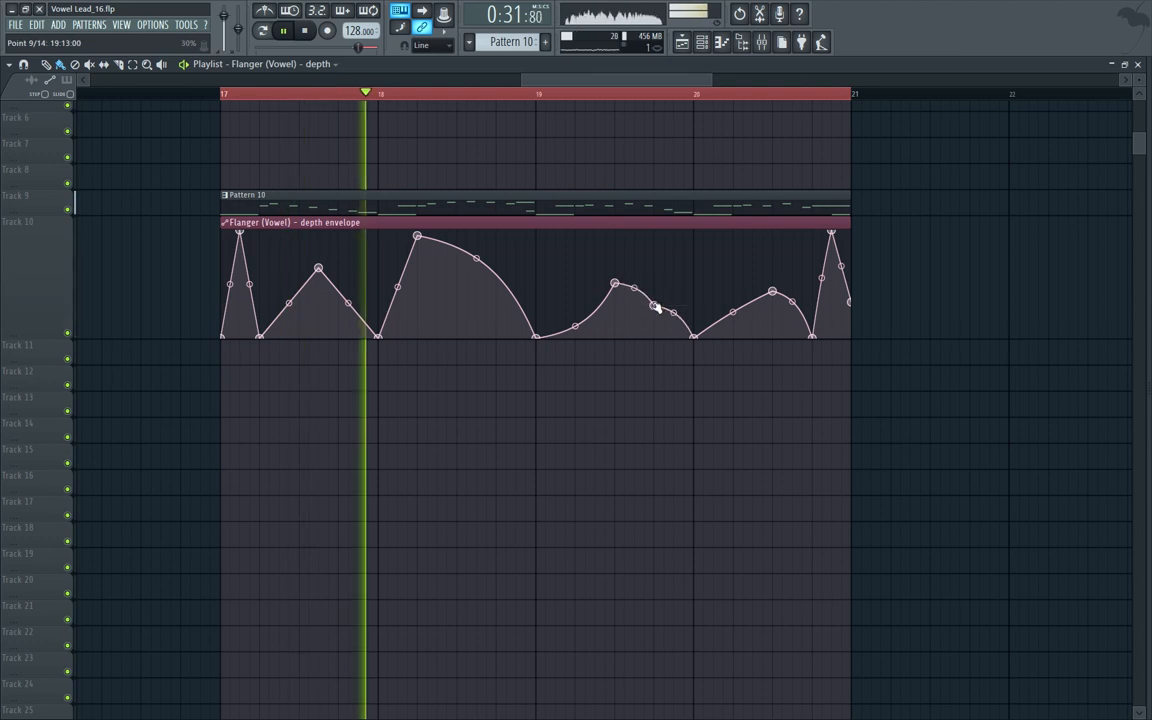
scroll(617, 331, "up", 1)
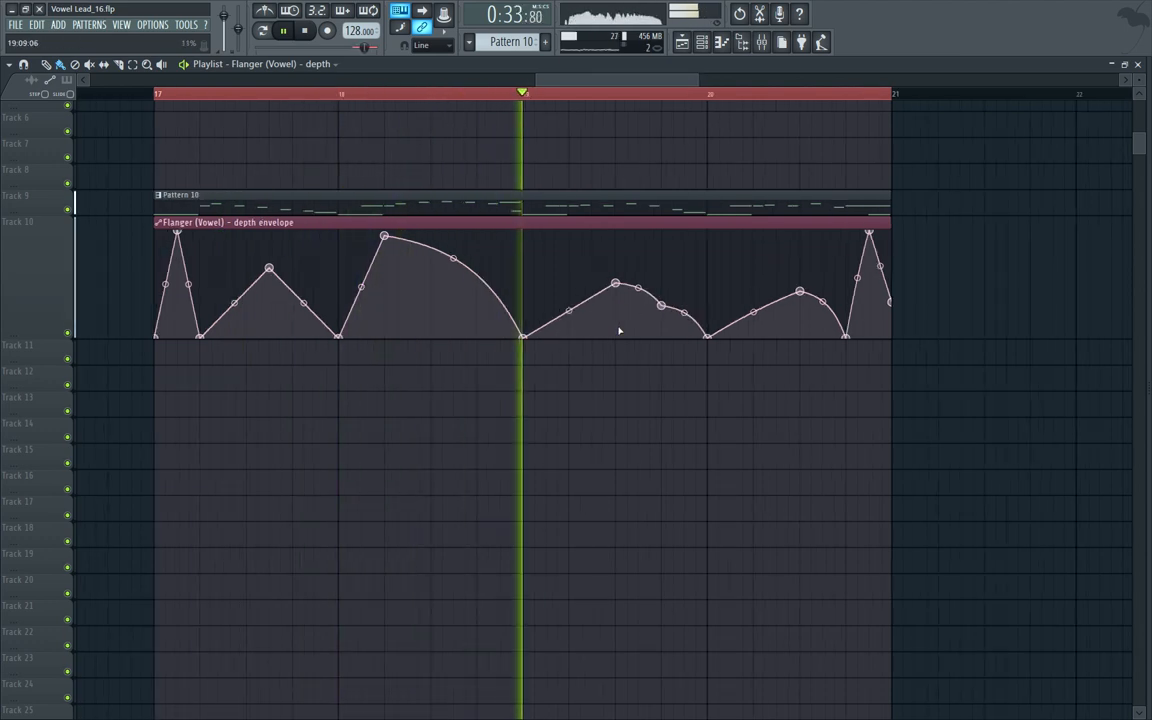
left_click_drag(619, 284, 662, 313)
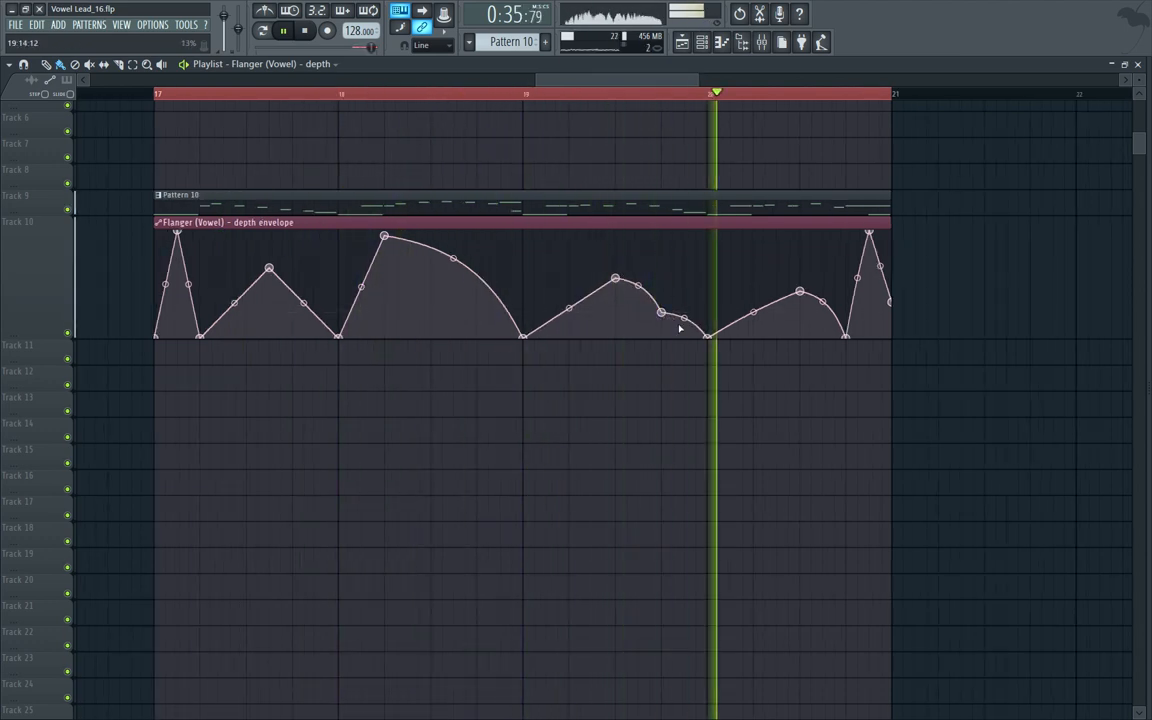
key("space")
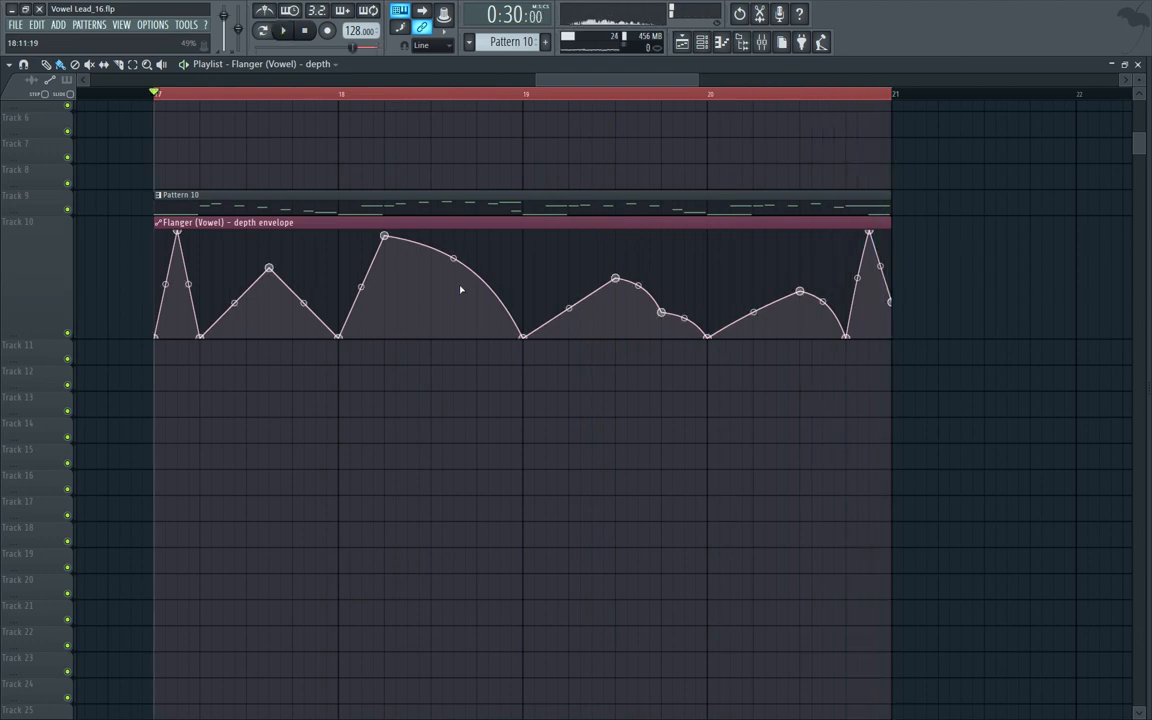
Step: Close the piano roll and maximize the playlist with the whole depth envelope clip in view
scroll(458, 290, "up", 3)
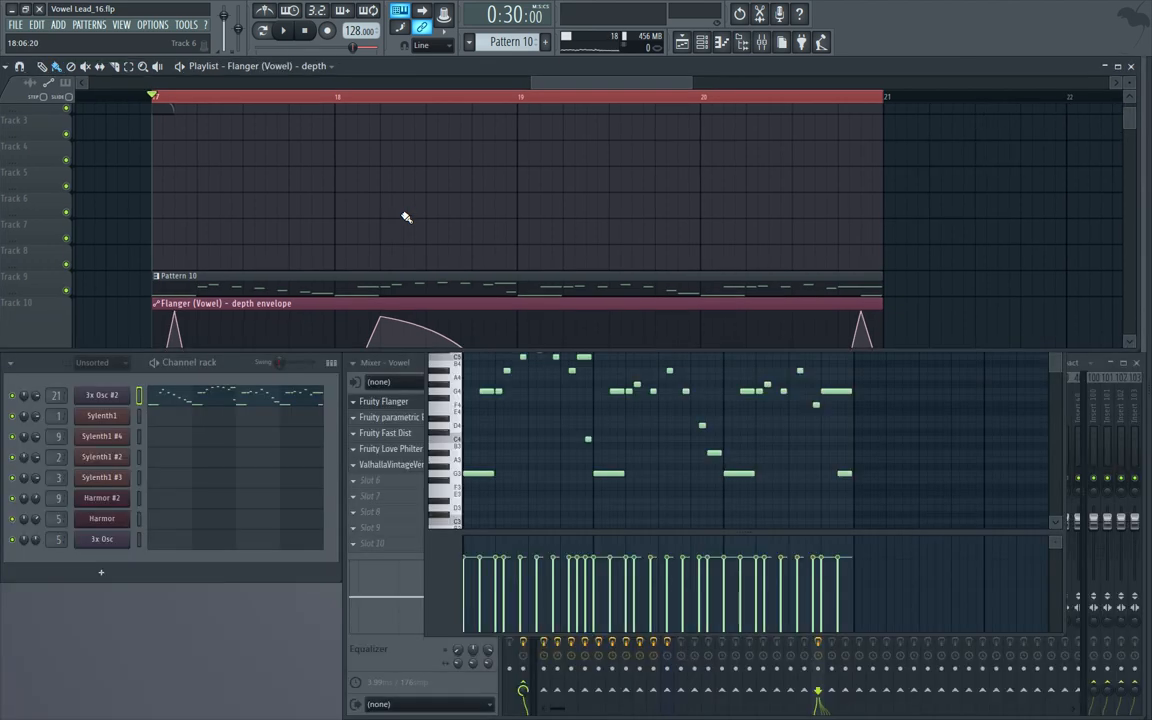
key("F7")
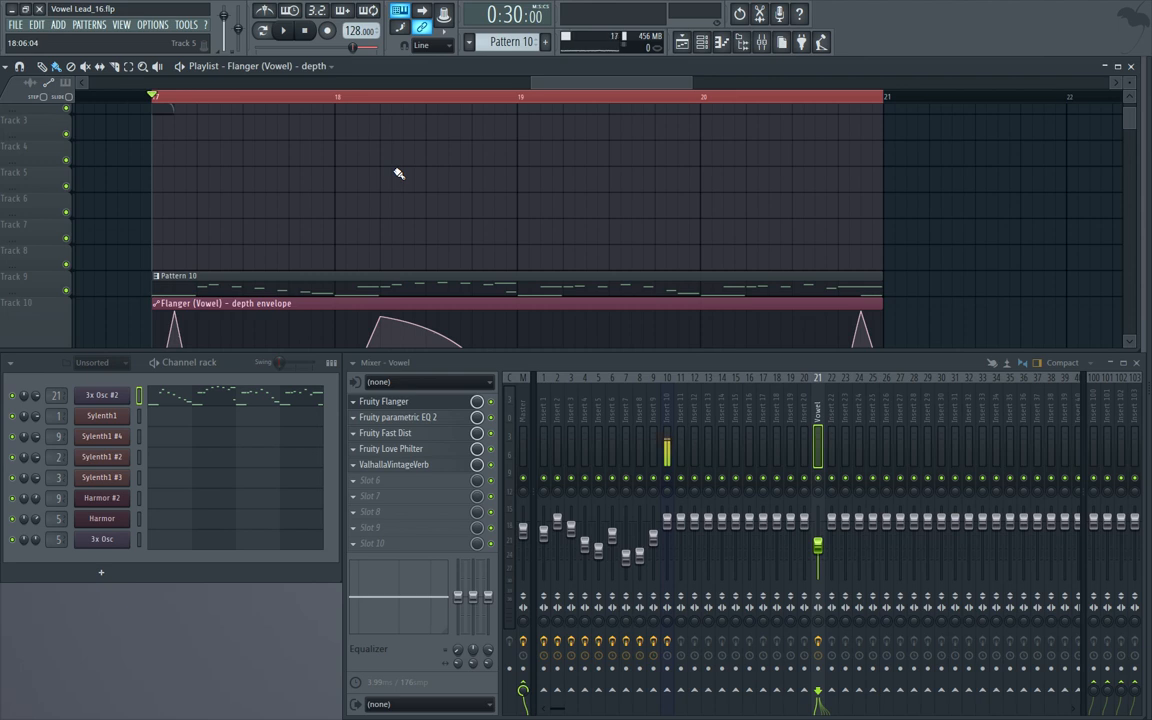
left_click_drag(529, 84, 568, 90)
key("Return")
scroll(545, 142, "down", 2)
scroll(545, 142, "up", 2)
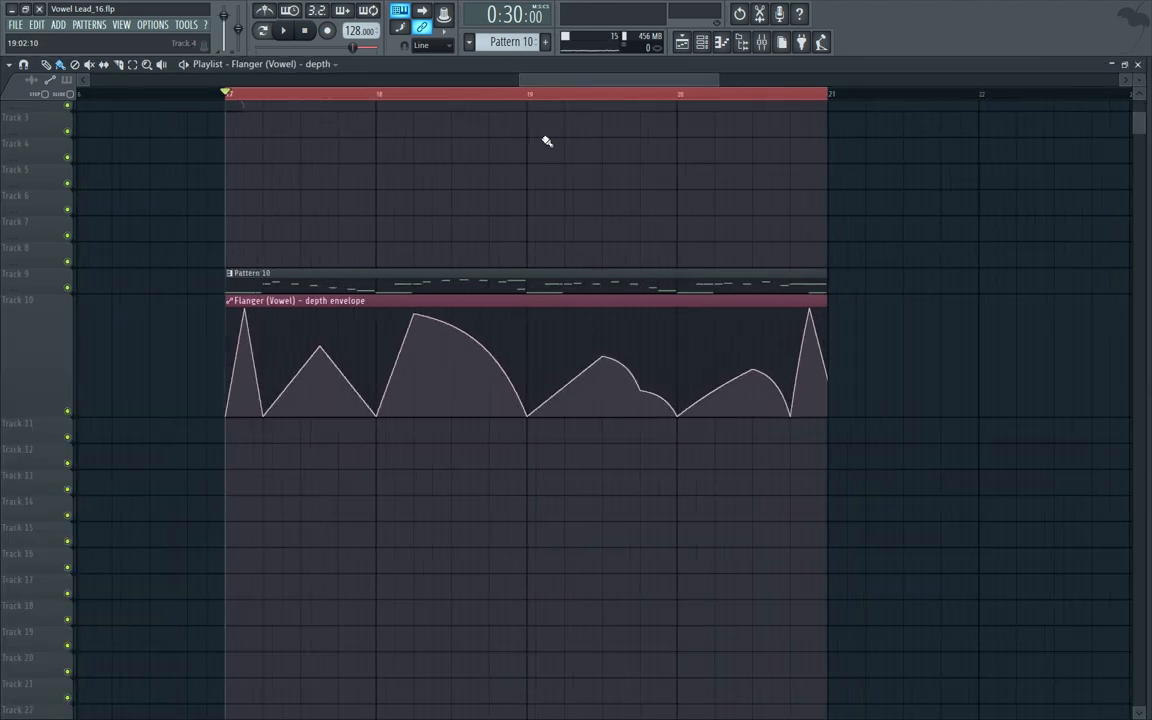